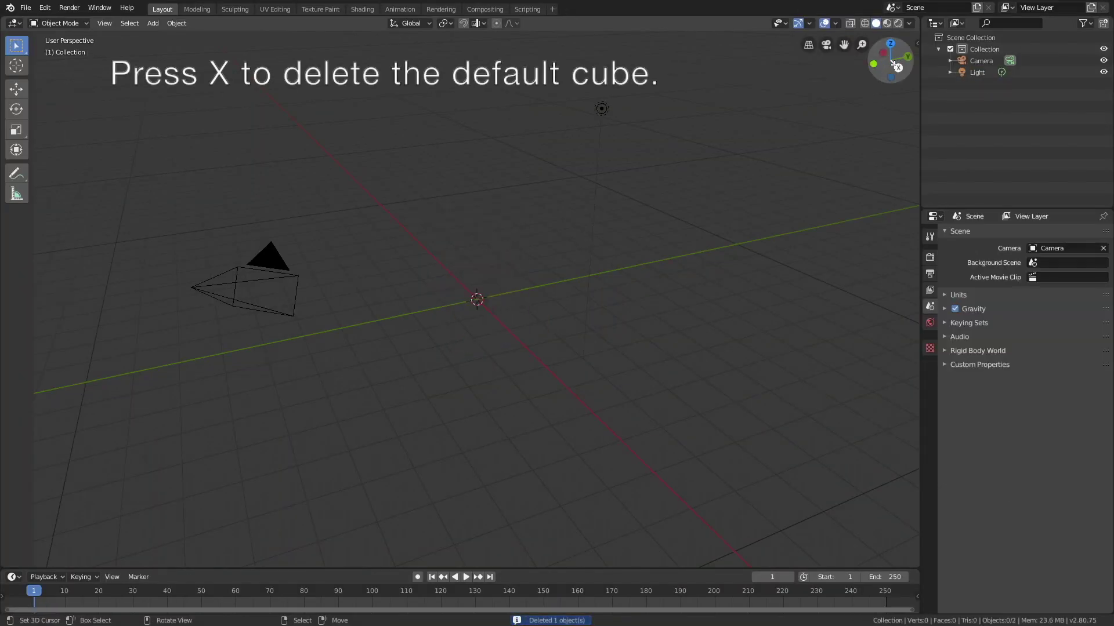
# - Split the 3D viewport horizontally and change the upper area to the Video Sequencer
pyautogui.moveTo(916, 17); pyautogui.dragTo(290, 260)
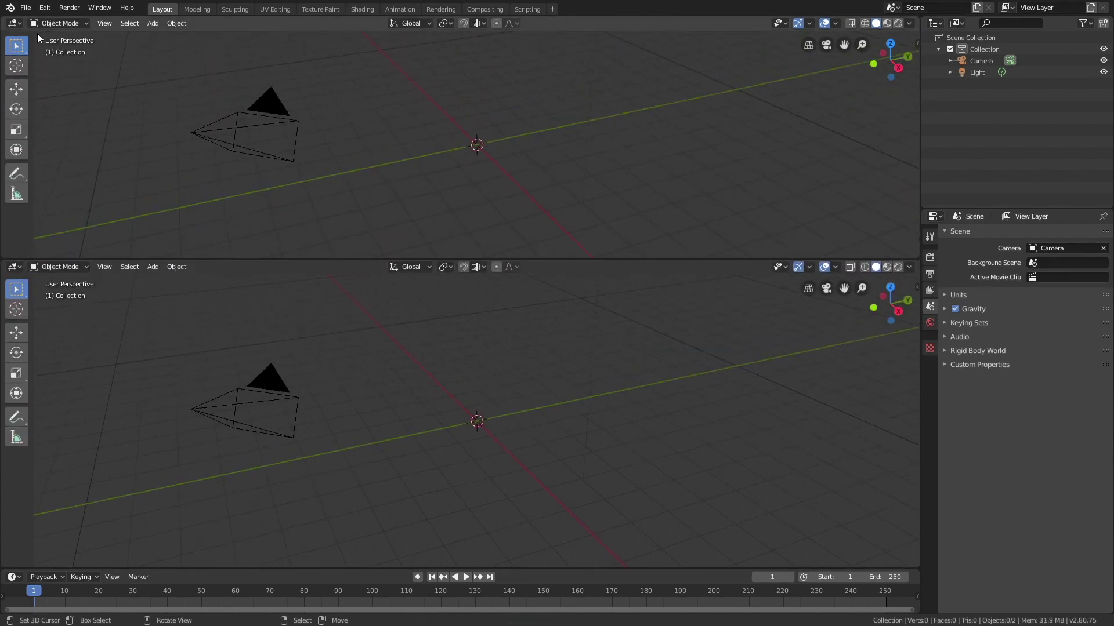
pyautogui.click(18, 24)
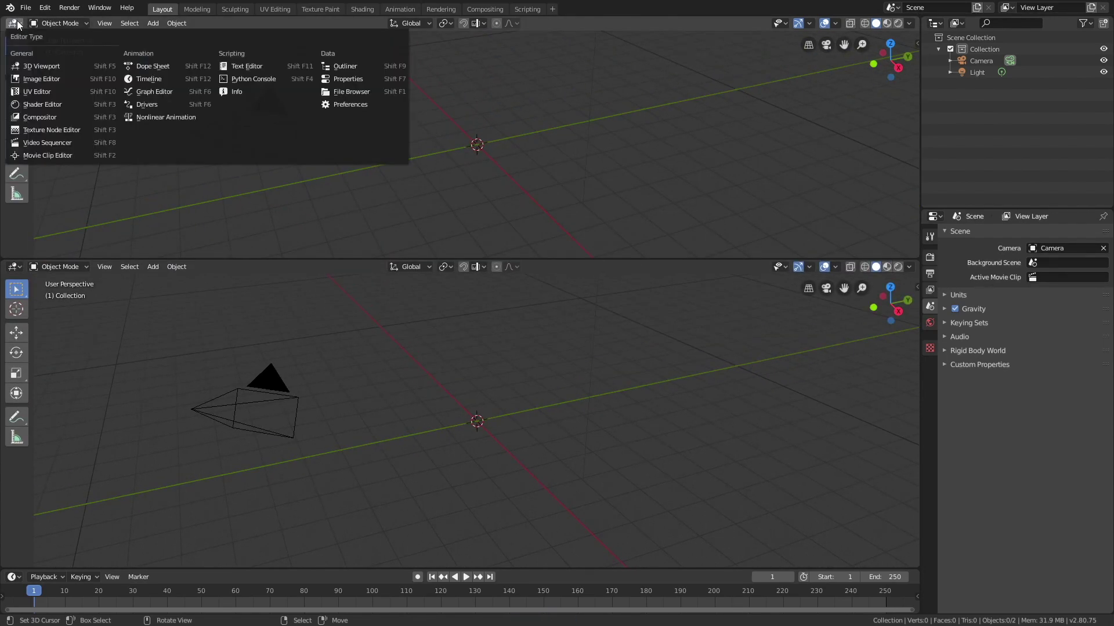
pyautogui.click(46, 142)
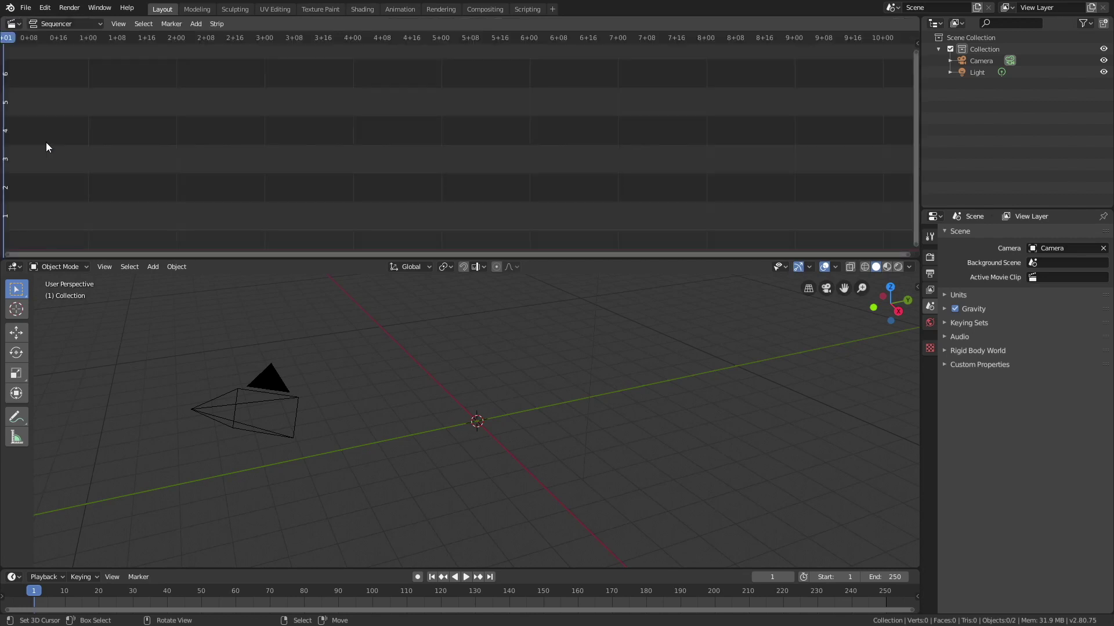
# - Download Music_viz.mp3 from the olav3d.com finished files page and add Music Viz.mp3 to the sequencer as a sound strip
pyautogui.click(195, 24)
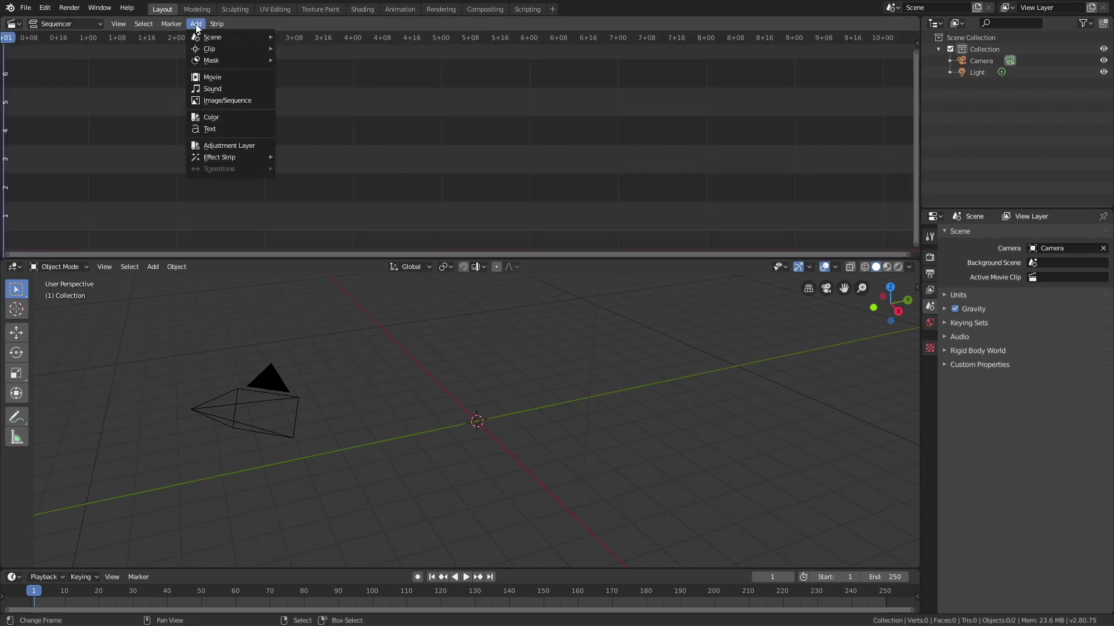
pyautogui.click(210, 89)
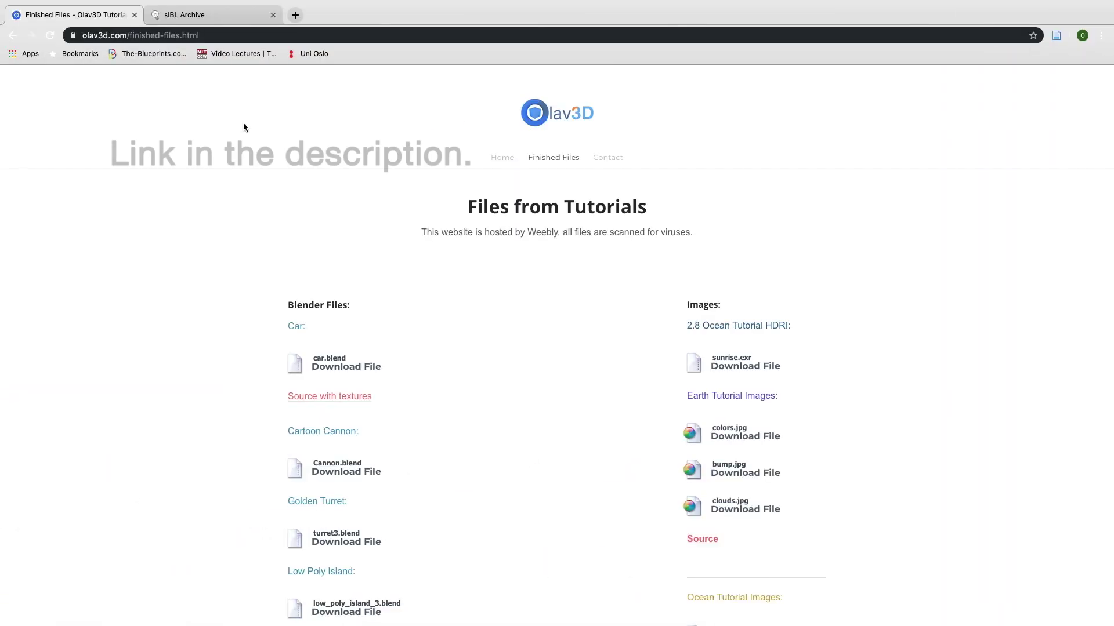
pyautogui.scroll(-10, 609, 373)
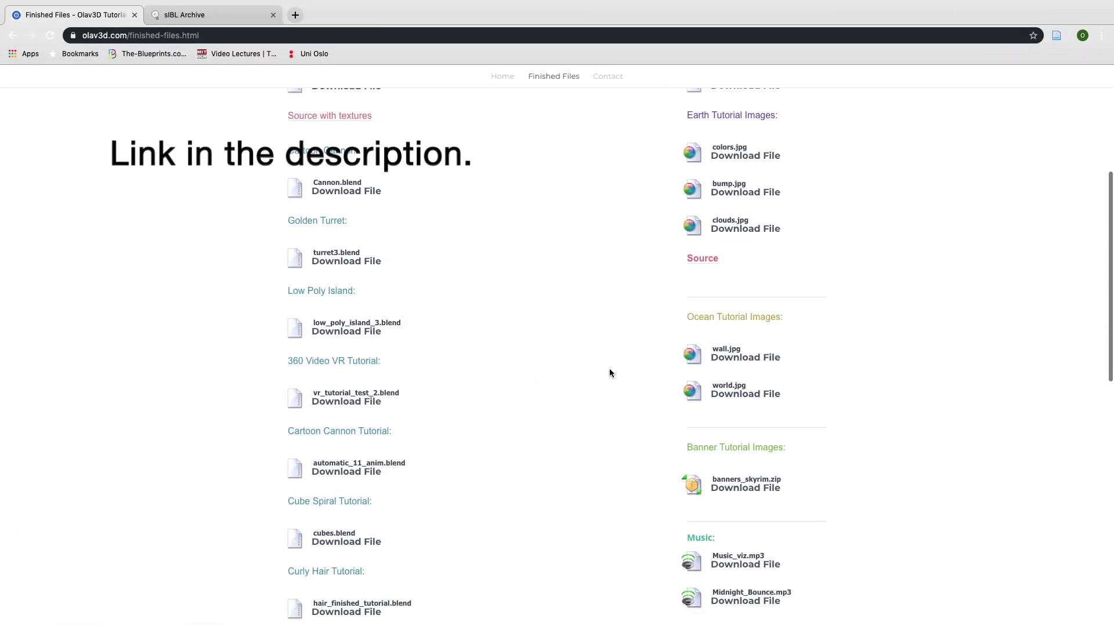
pyautogui.click(746, 416)
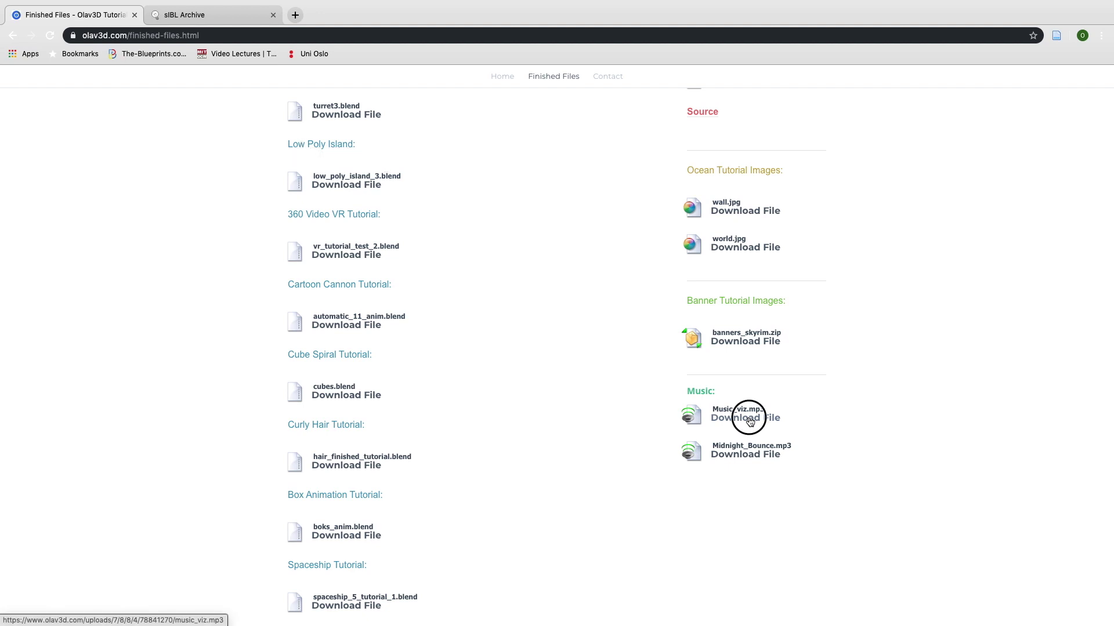
pyautogui.scroll(-1, 747, 417)
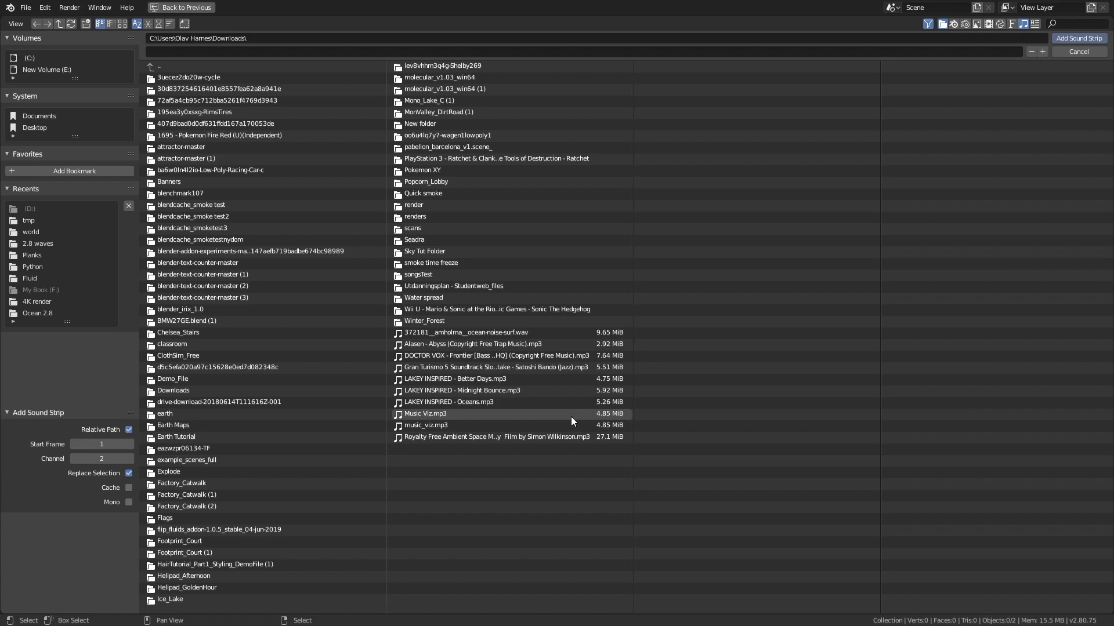
pyautogui.click(571, 416)
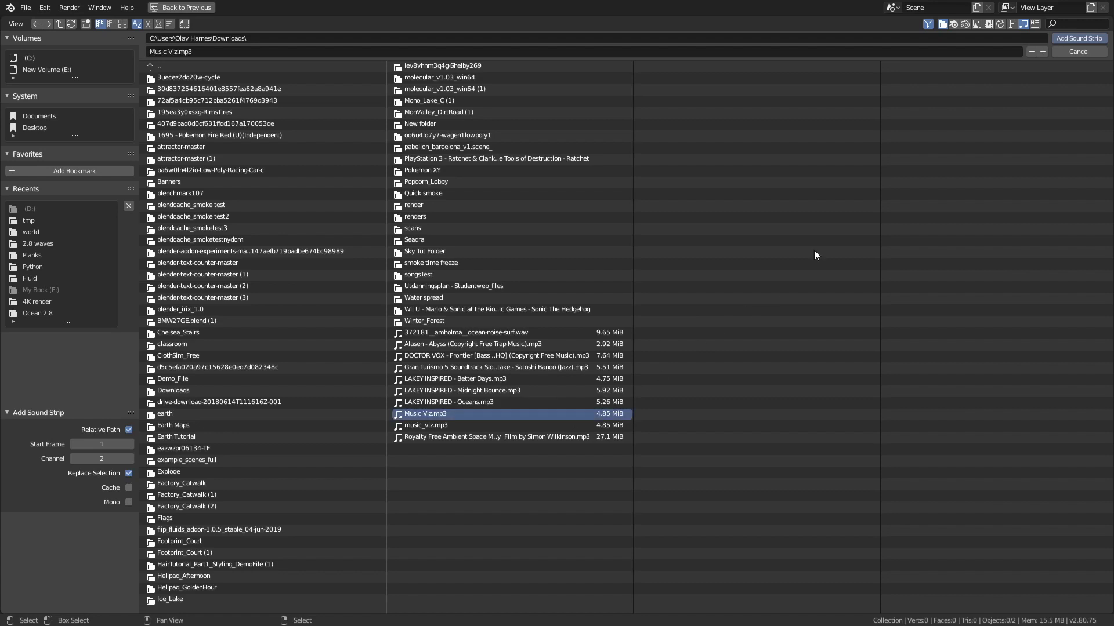
pyautogui.click(1071, 40)
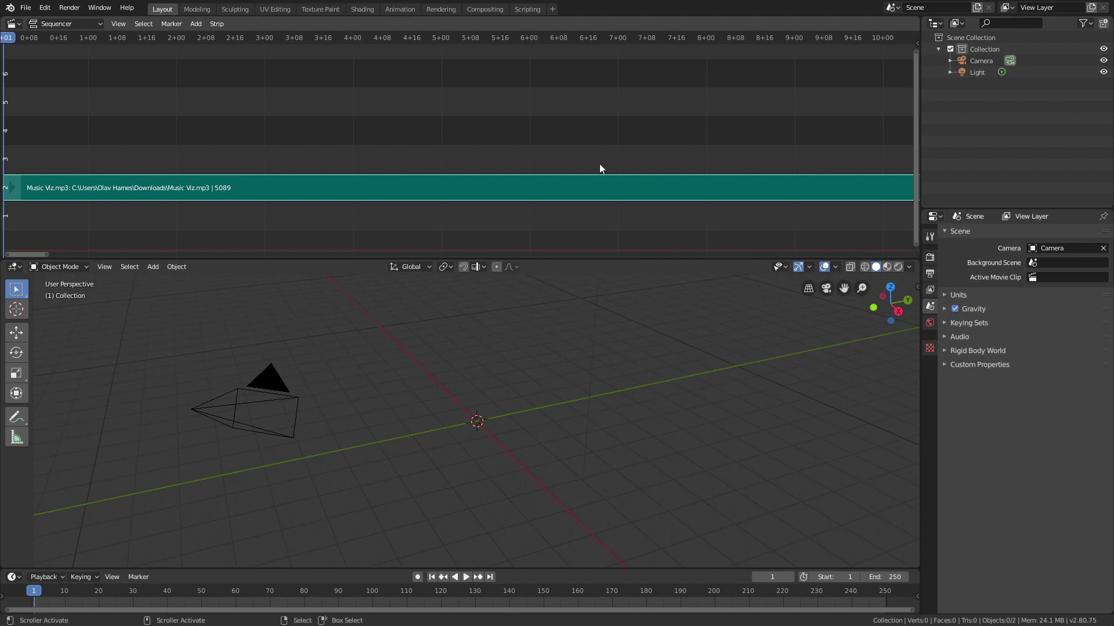
# - Play the animation to listen to the added sound strip, then stop playback
pyautogui.click(466, 577)
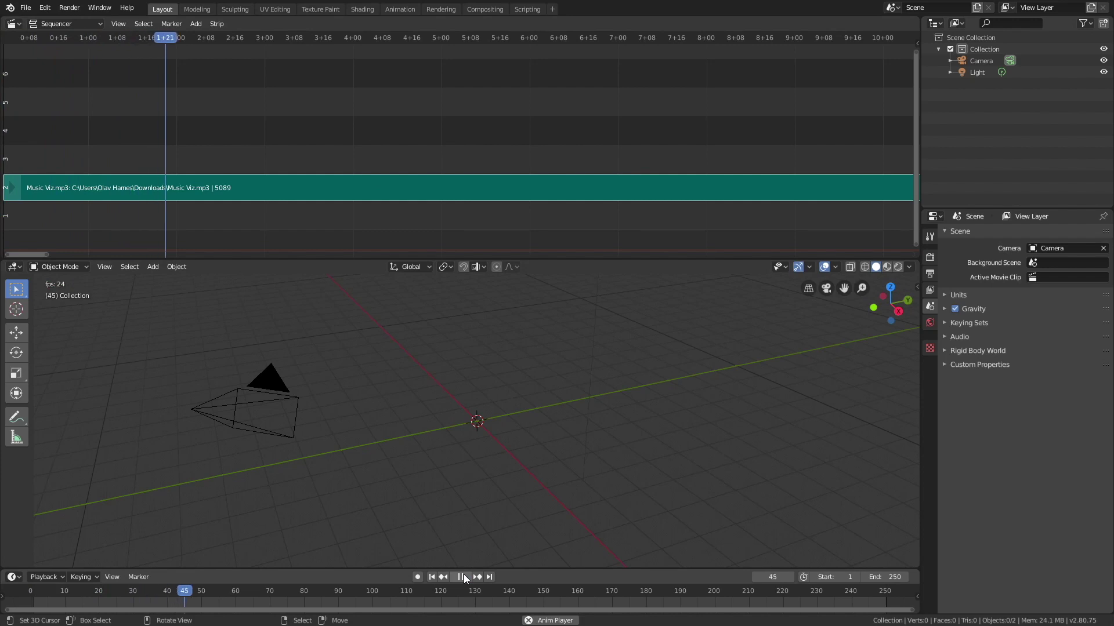
pyautogui.scroll(-2, 498, 155)
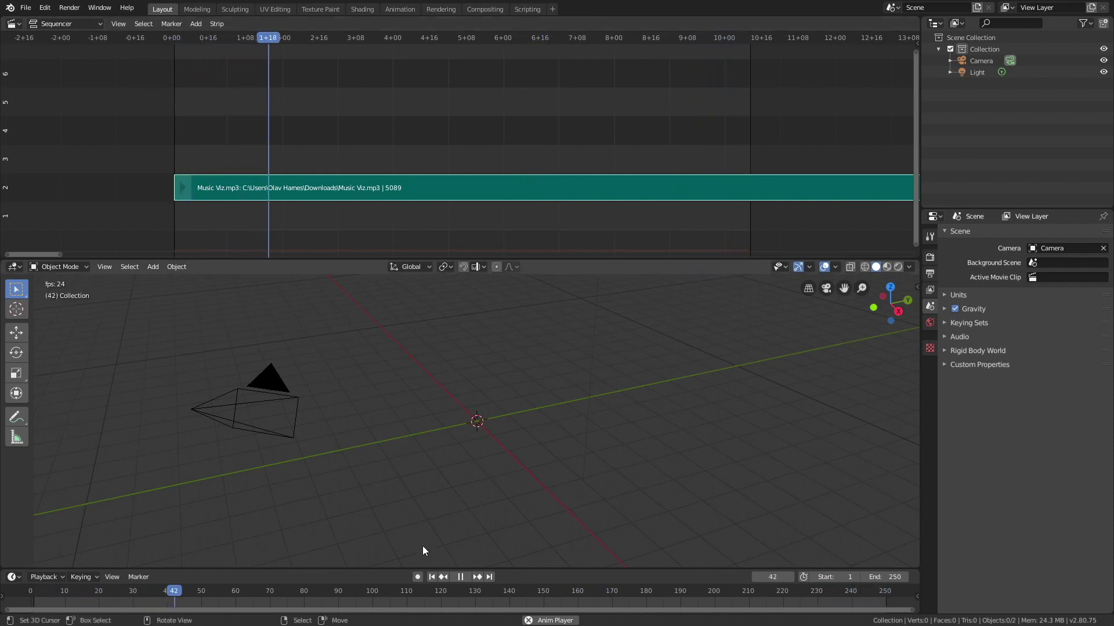
pyautogui.click(460, 576)
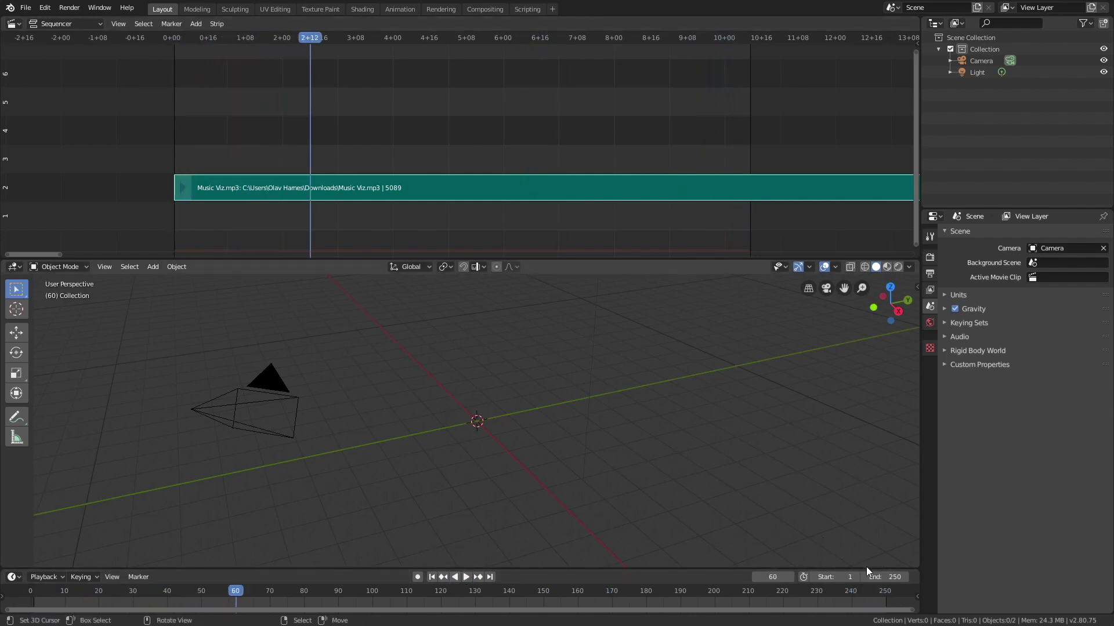
# - Set the scene's end frame to 5089 to match the sound strip's length
pyautogui.click(887, 577)
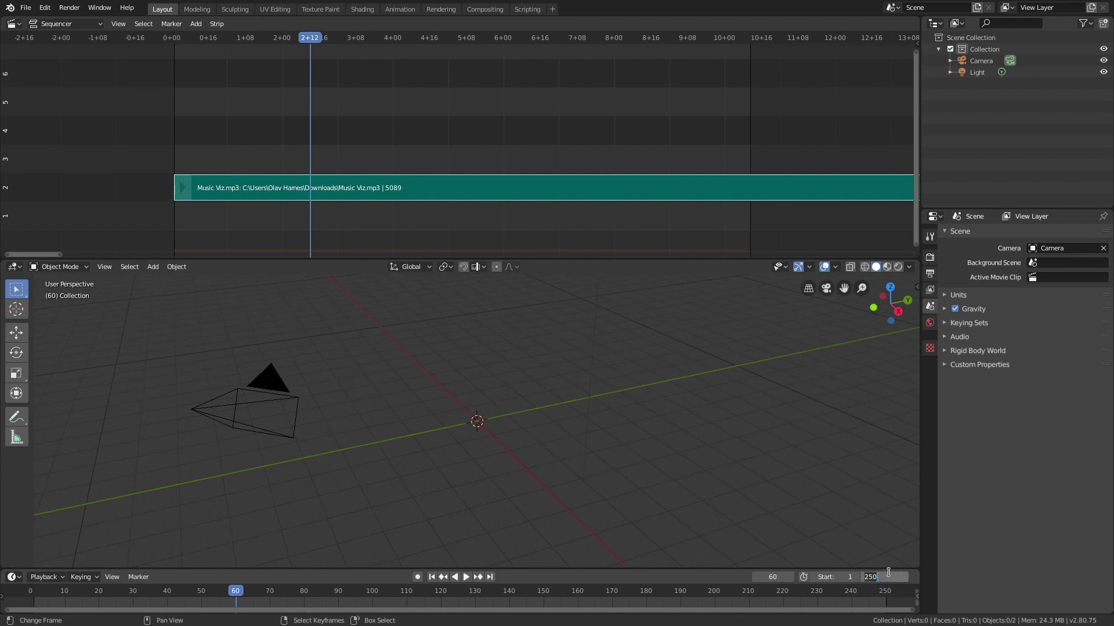
pyautogui.write('5089')
pyautogui.press('Return')
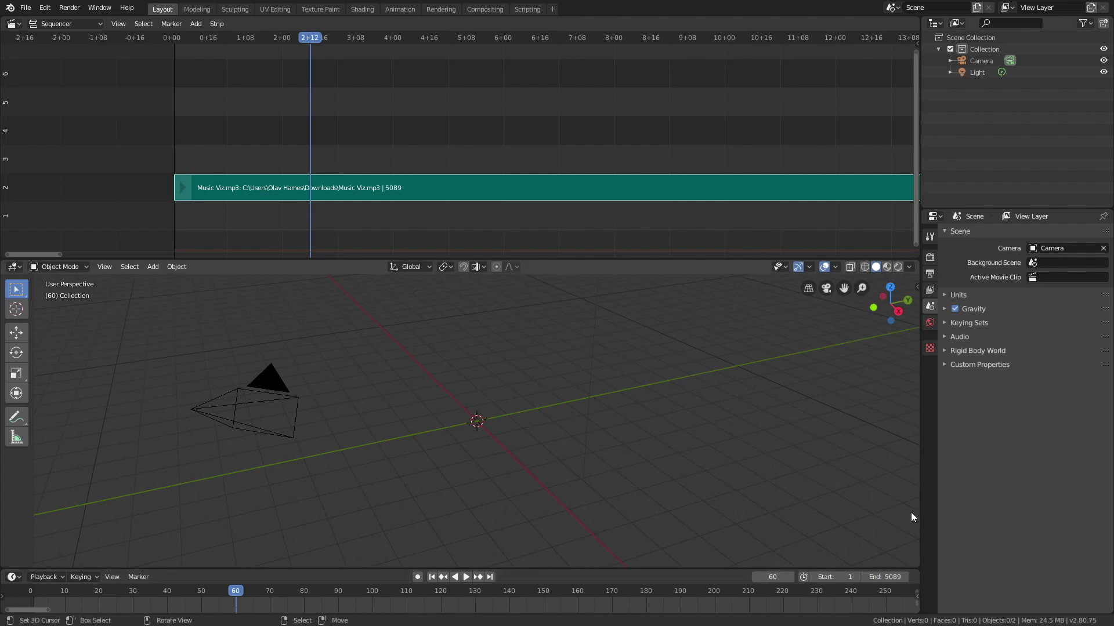
# - Play the music from about 20 seconds in, stop it, and return to the first frame
pyautogui.scroll(-3, 687, 129)
pyautogui.scroll(-3, 687, 128)
pyautogui.click(687, 127)
pyautogui.click(464, 577)
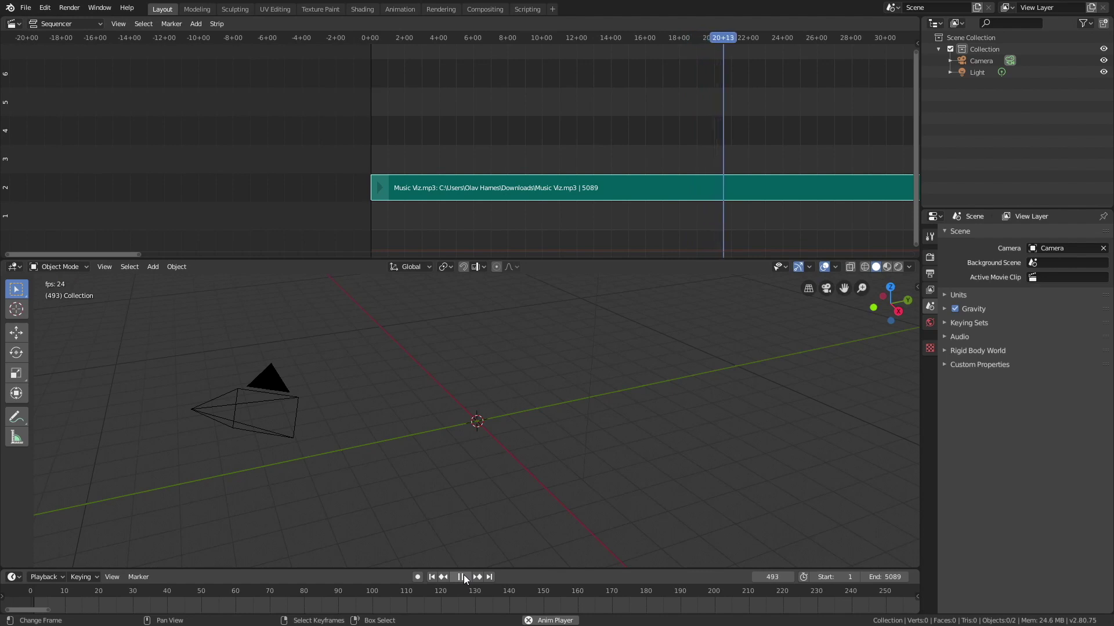
pyautogui.click(464, 576)
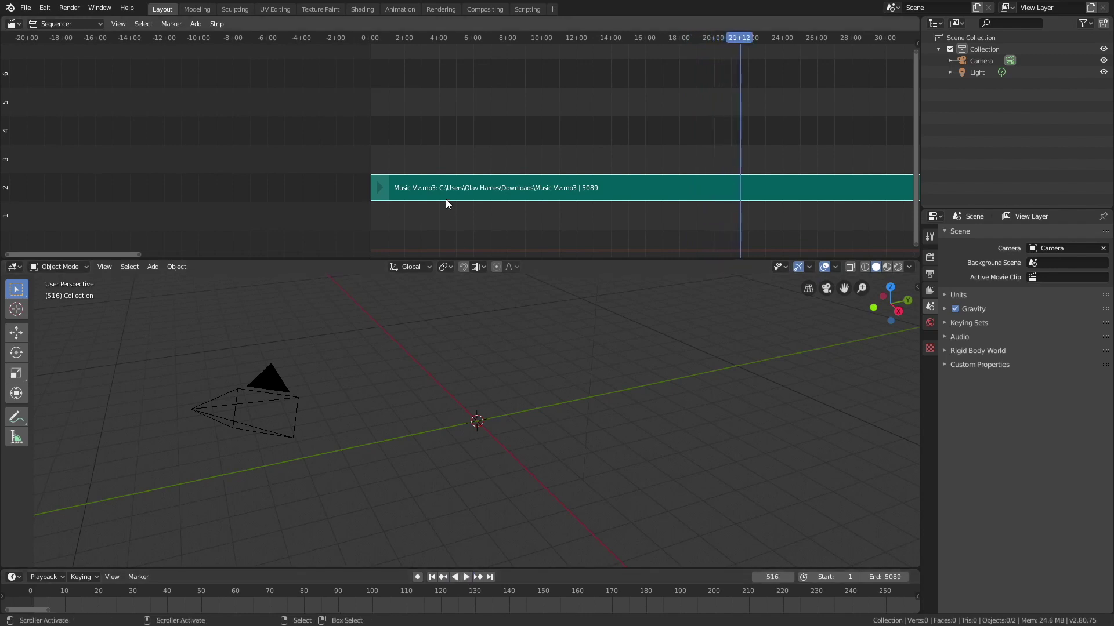
pyautogui.click(431, 576)
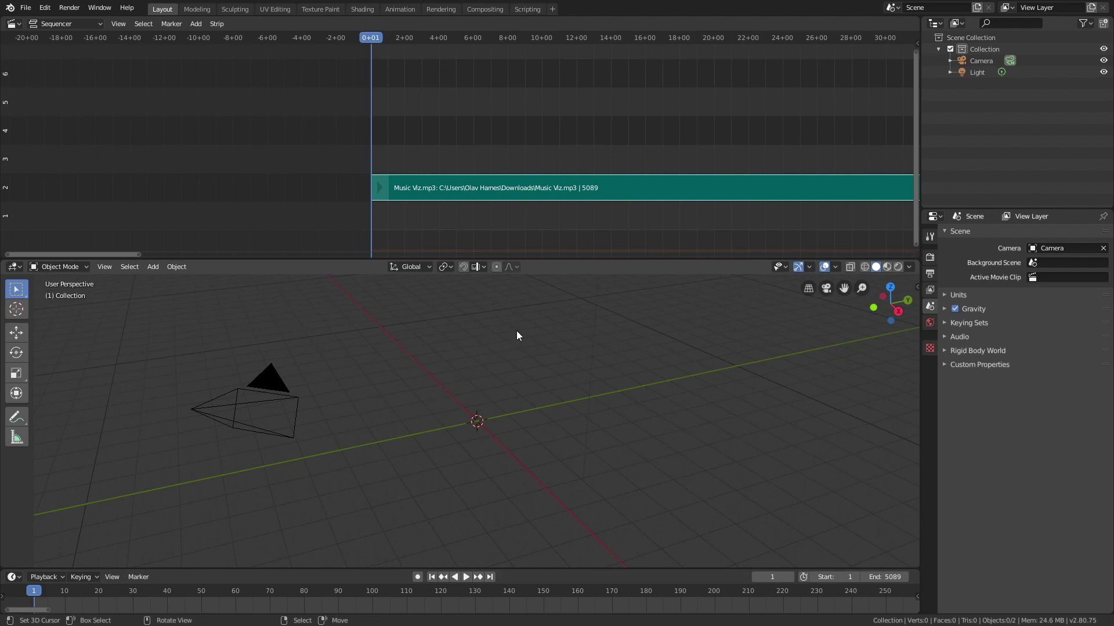
# - Shrink the sequencer to enlarge the 3D viewport, and add a UV sphere at the origin scaled to about 2.15
pyautogui.moveTo(566, 260); pyautogui.dragTo(563, 87)
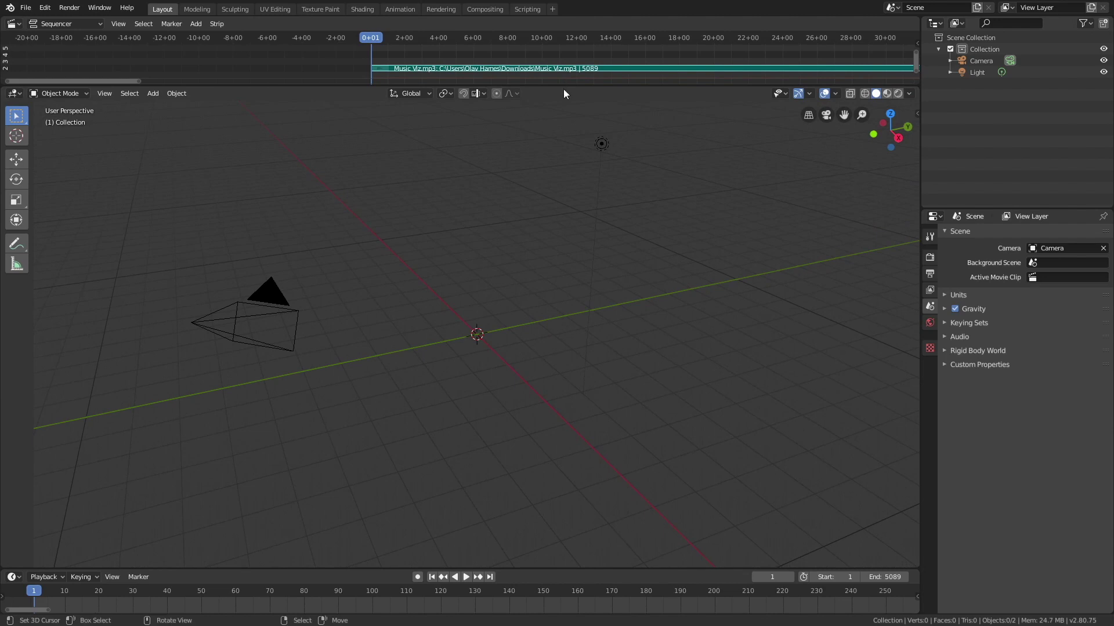
pyautogui.click(152, 97)
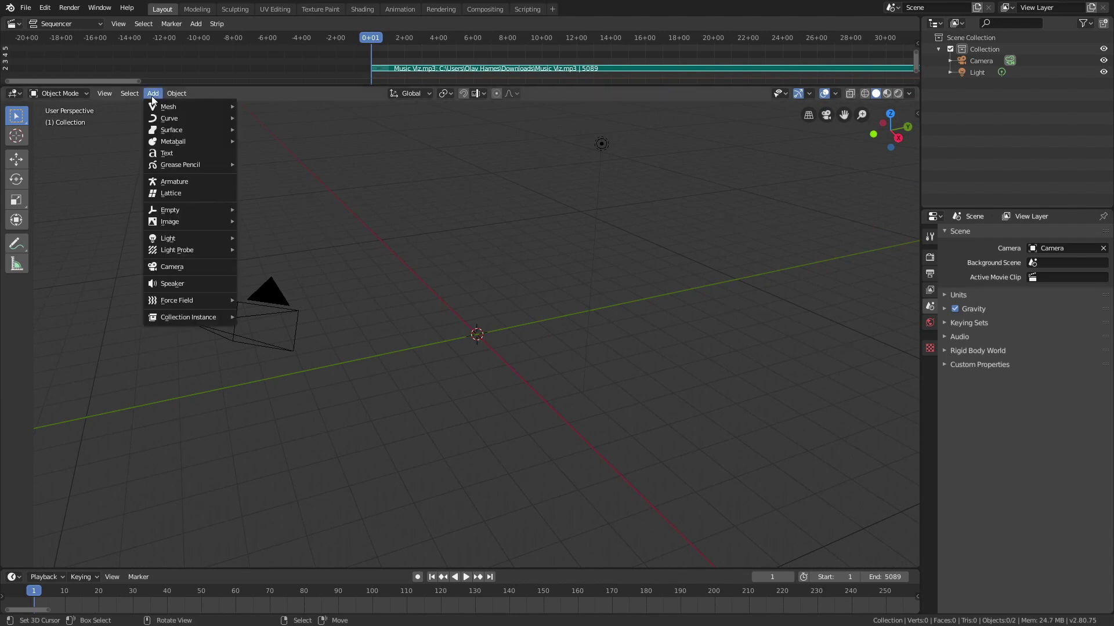
pyautogui.moveTo(153, 104)
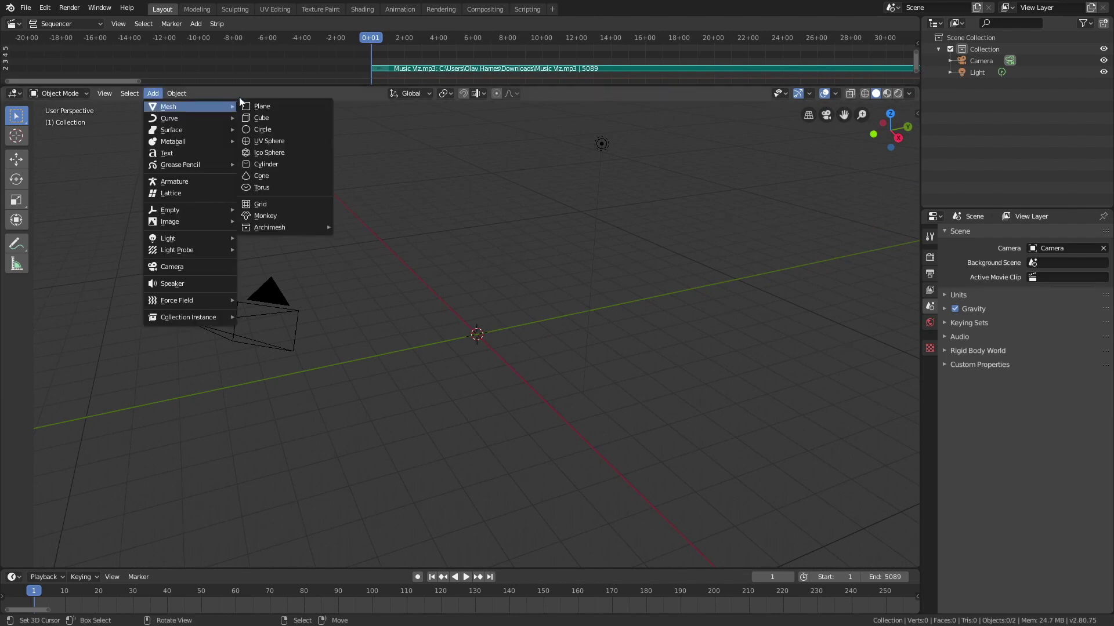
pyautogui.click(279, 142)
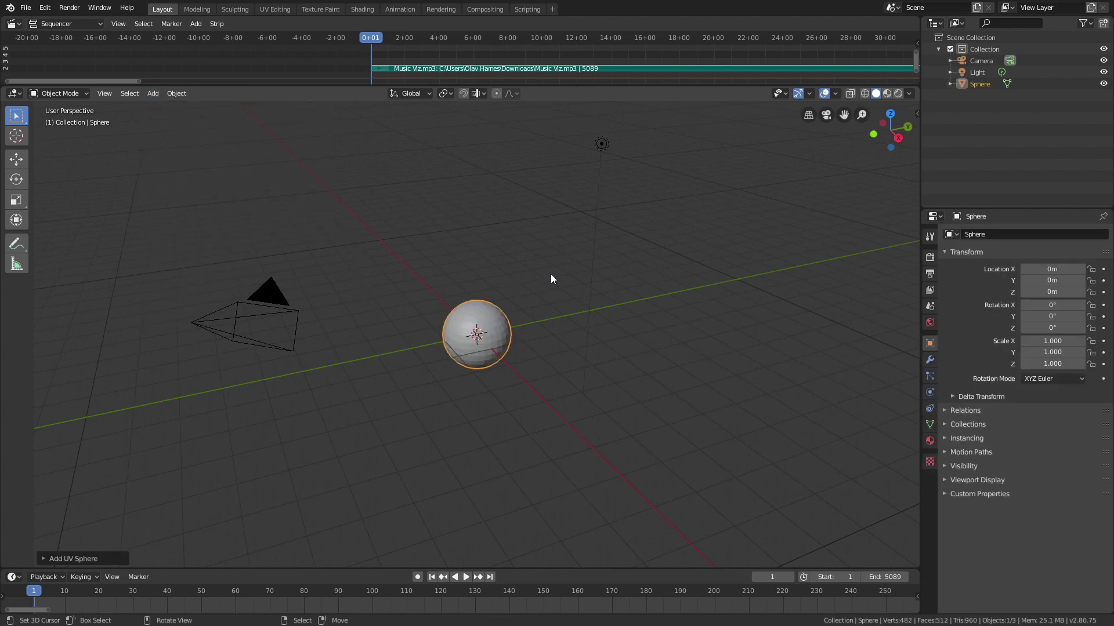
pyautogui.press('s')
pyautogui.click(598, 244)
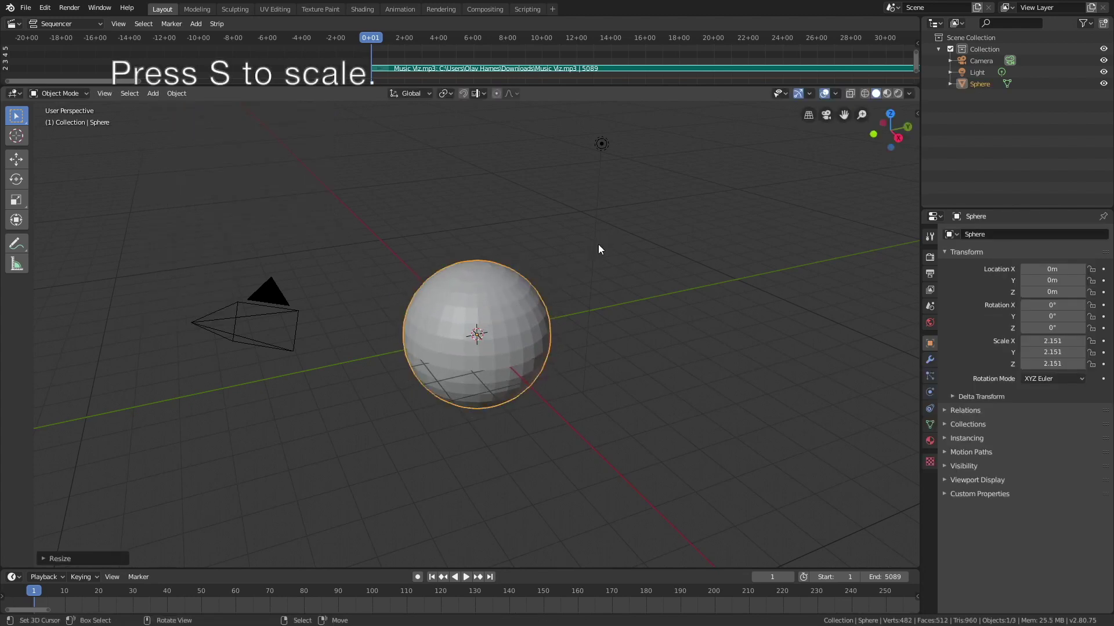
# - Add a Subdivision Surface modifier with 2 viewport subdivisions to the sphere, apply it, and shade the sphere smooth
pyautogui.click(929, 359)
pyautogui.click(964, 235)
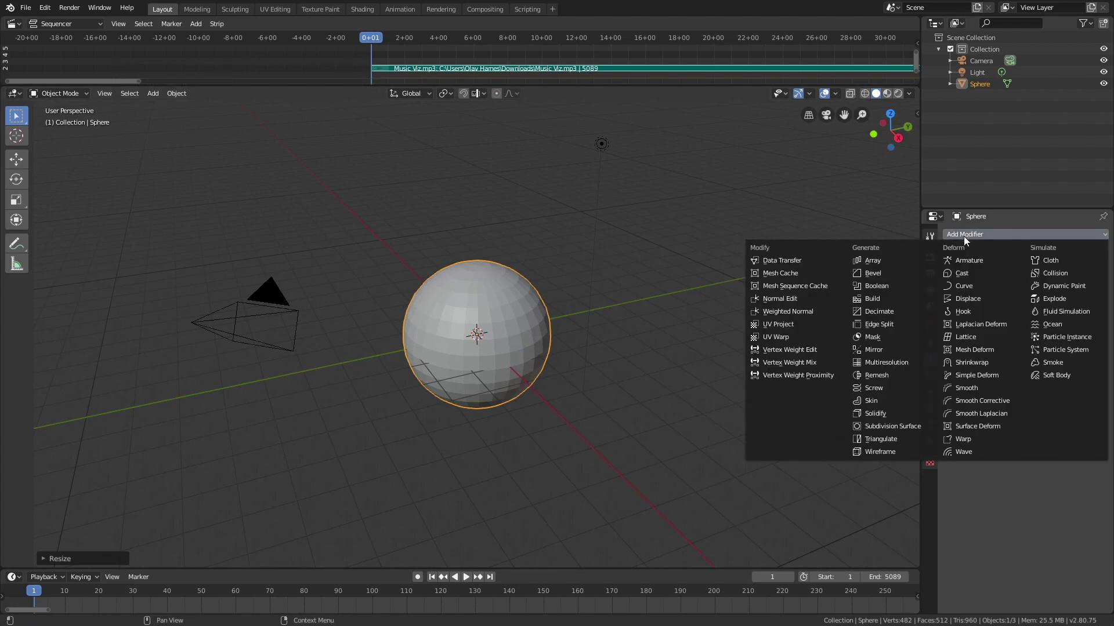
pyautogui.click(915, 430)
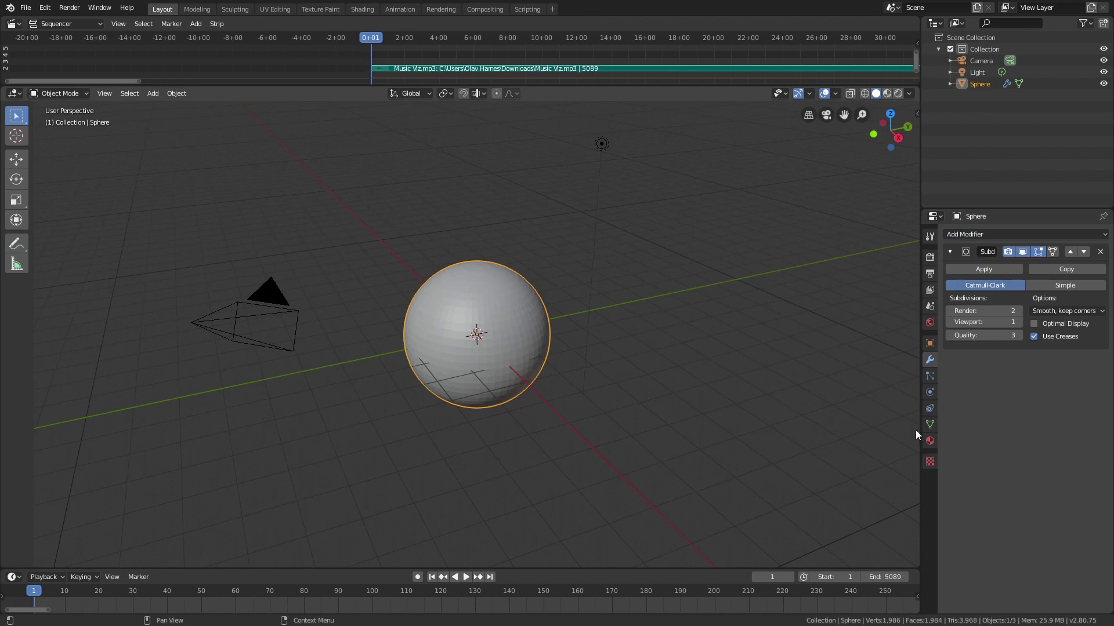
pyautogui.click(1018, 322)
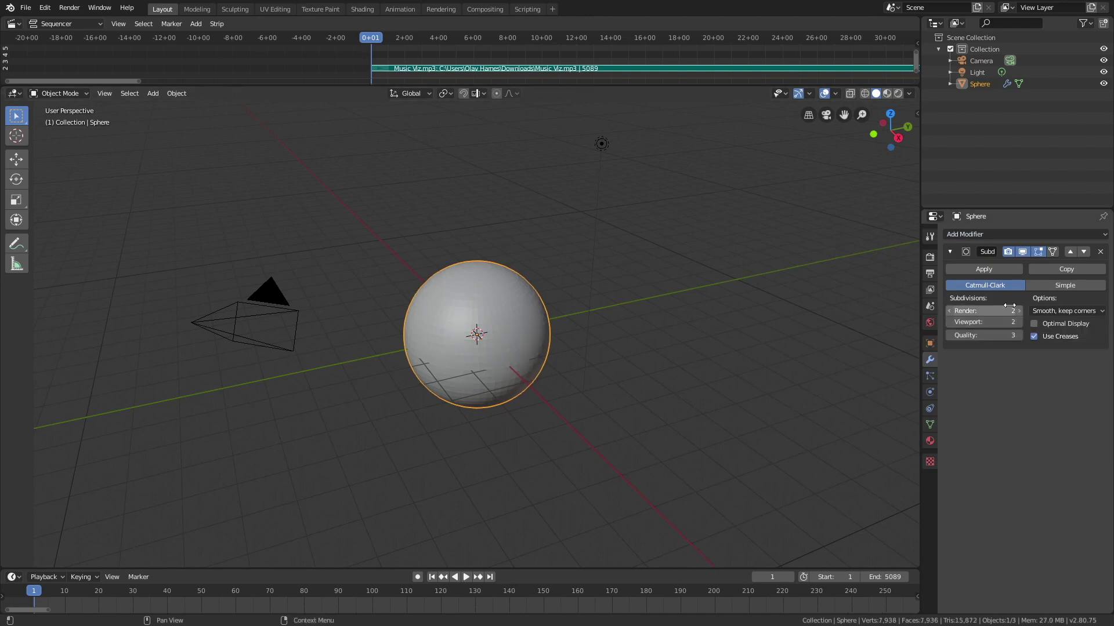
pyautogui.click(987, 270)
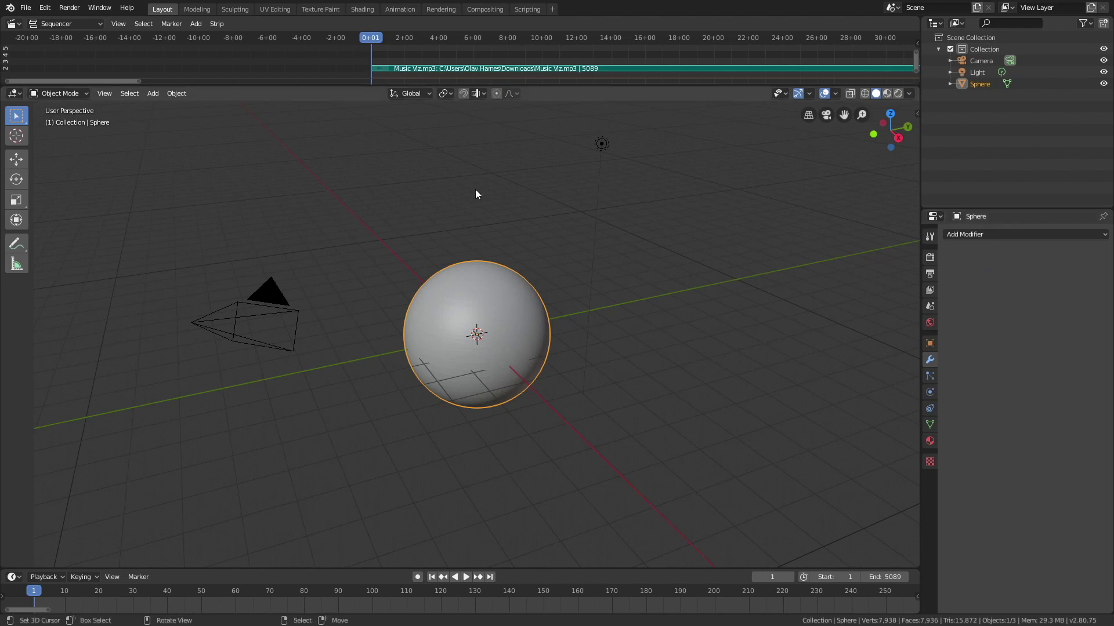
pyautogui.click(168, 94)
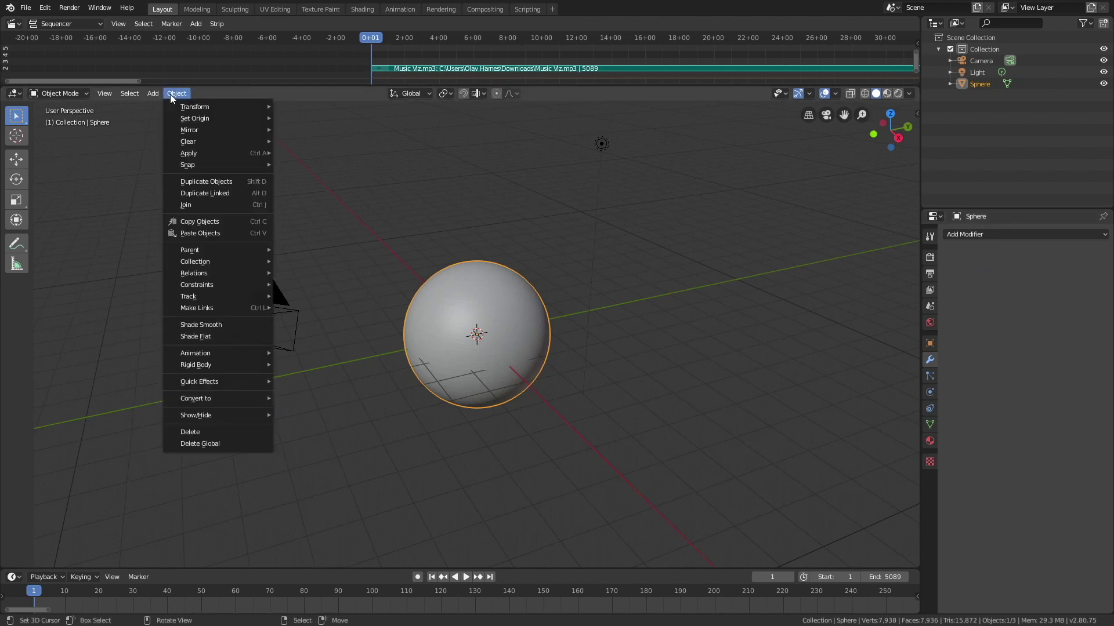
pyautogui.click(194, 329)
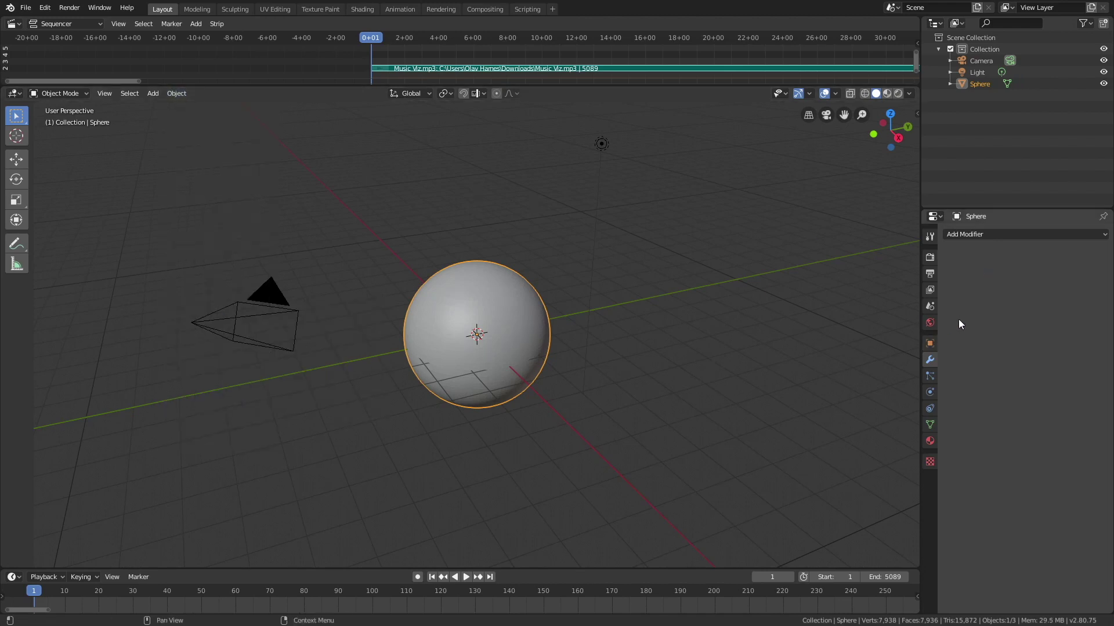
# - Create a new texture and set its type to Stucci
pyautogui.click(930, 461)
pyautogui.click(1001, 257)
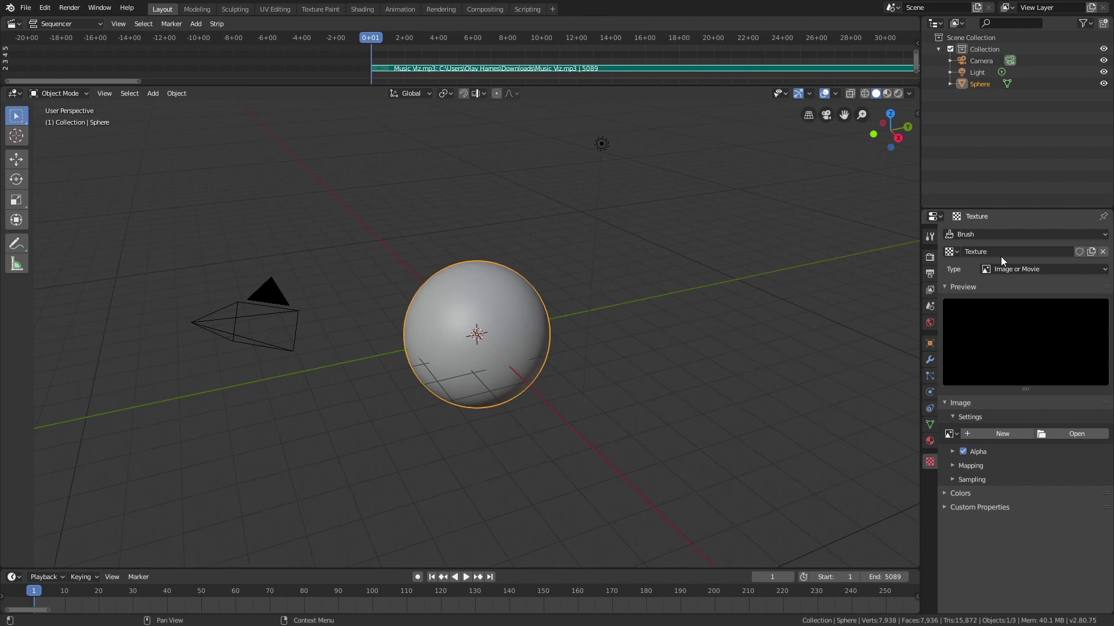
pyautogui.click(1009, 267)
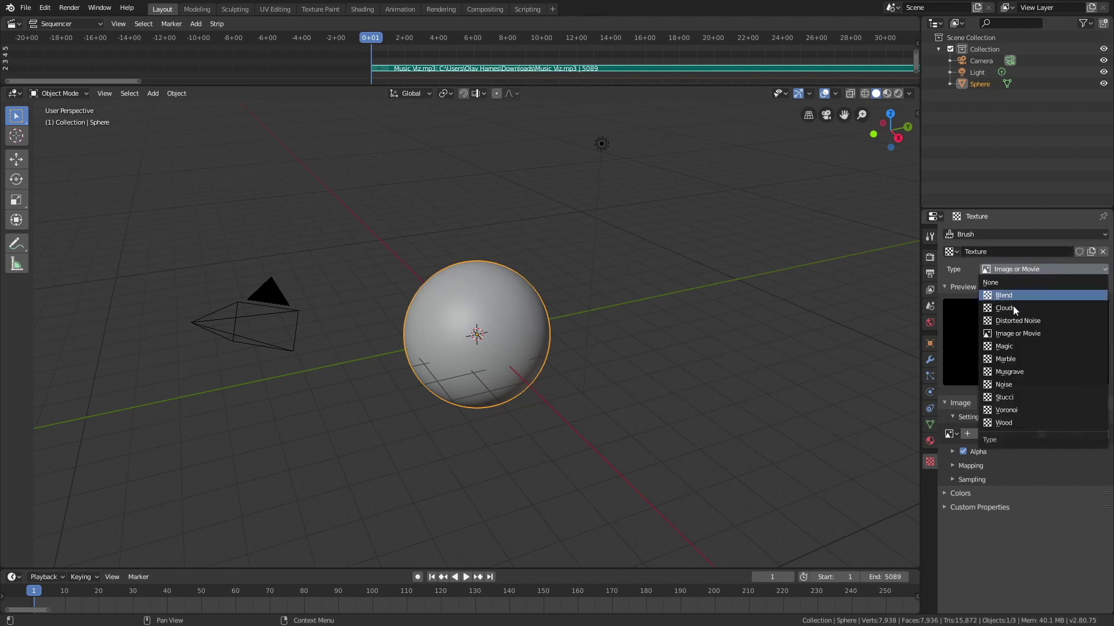
pyautogui.click(996, 397)
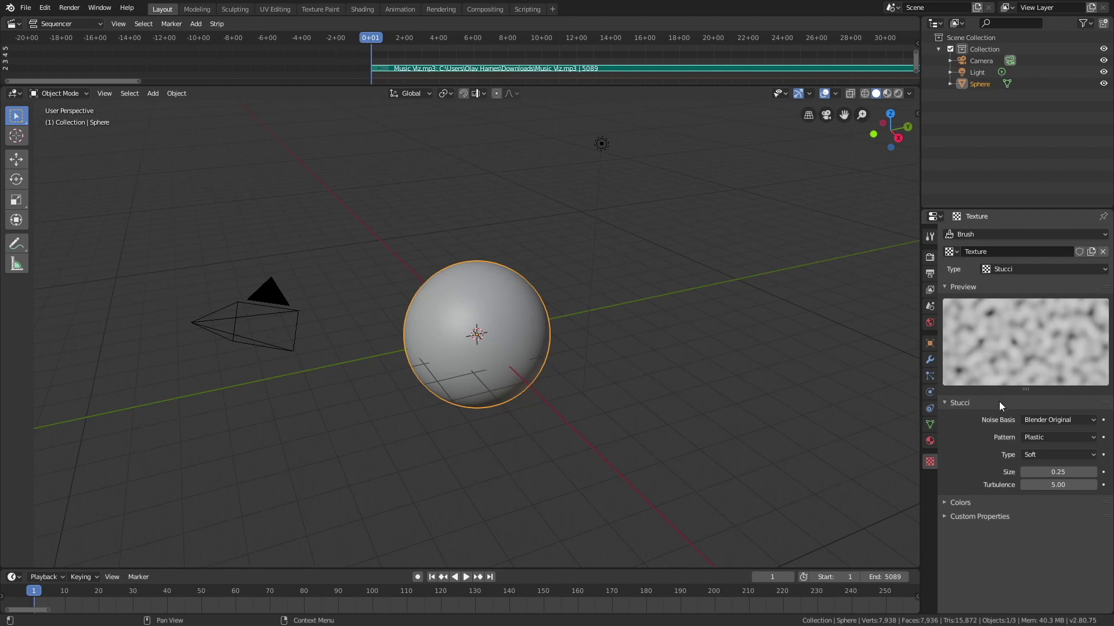
# - Set the Stucci pattern's type to Hard and its size to 0.5
pyautogui.click(1022, 454)
pyautogui.click(1026, 481)
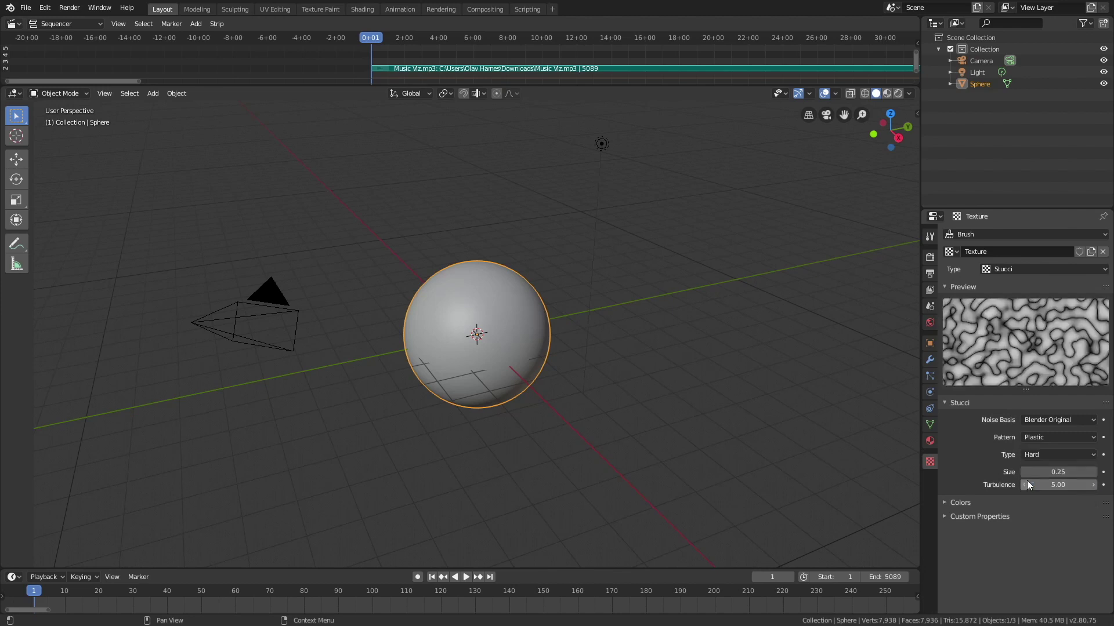
pyautogui.click(1040, 470)
pyautogui.write('.5')
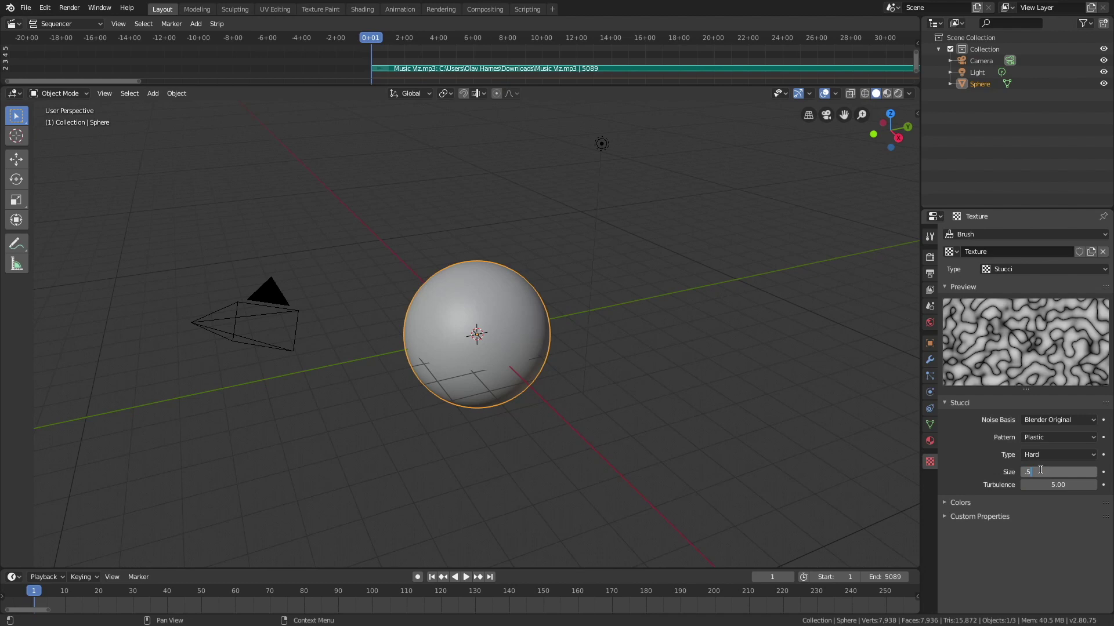
pyautogui.press('Return')
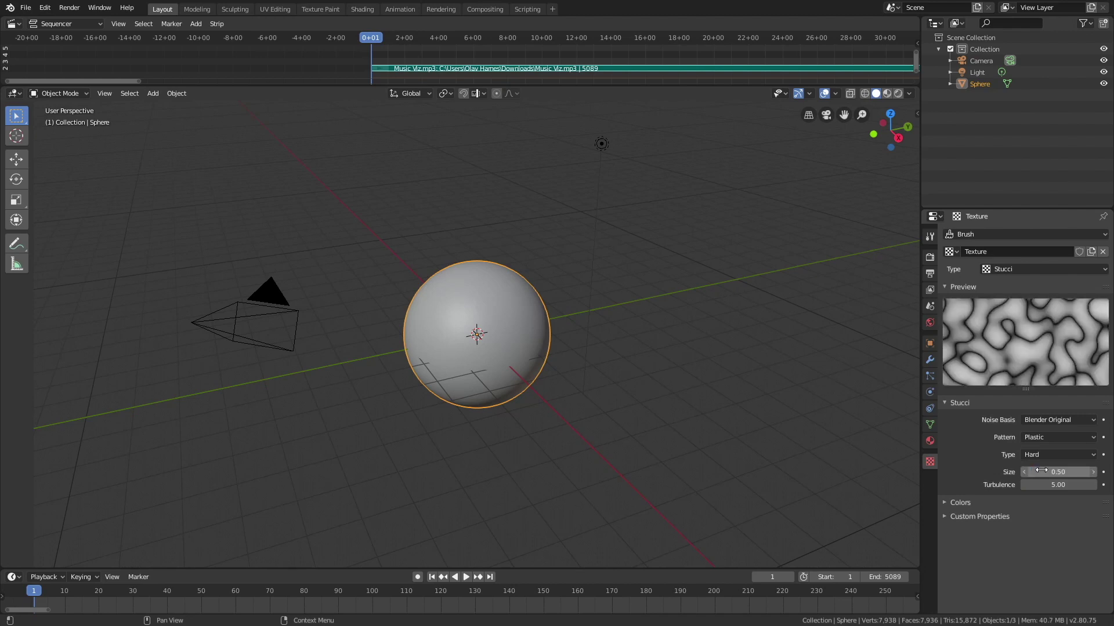
pyautogui.click(980, 505)
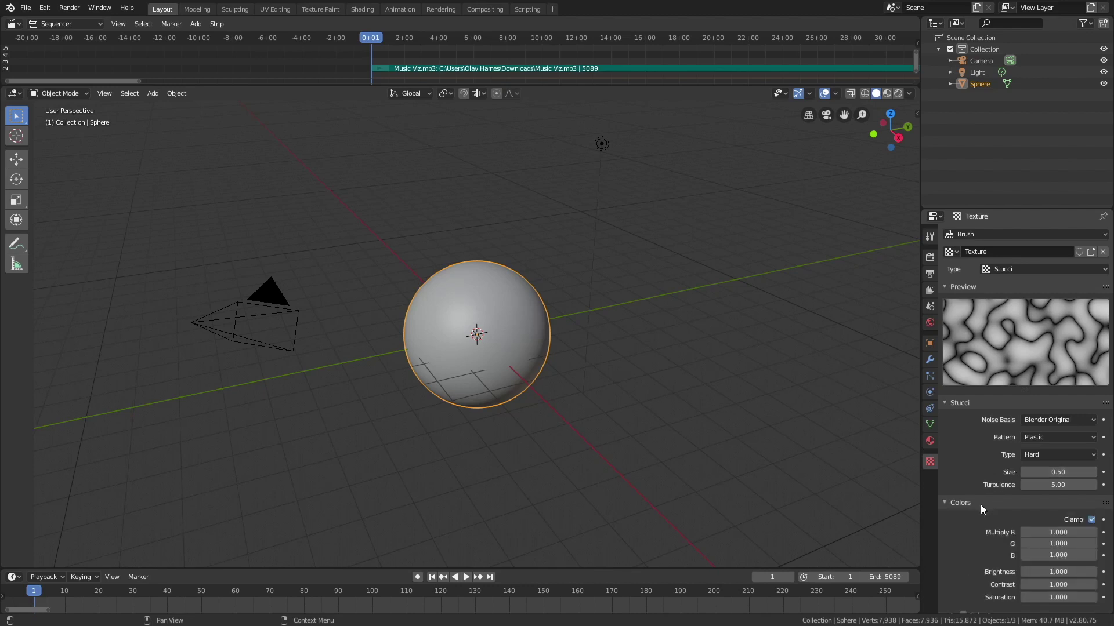
pyautogui.click(980, 504)
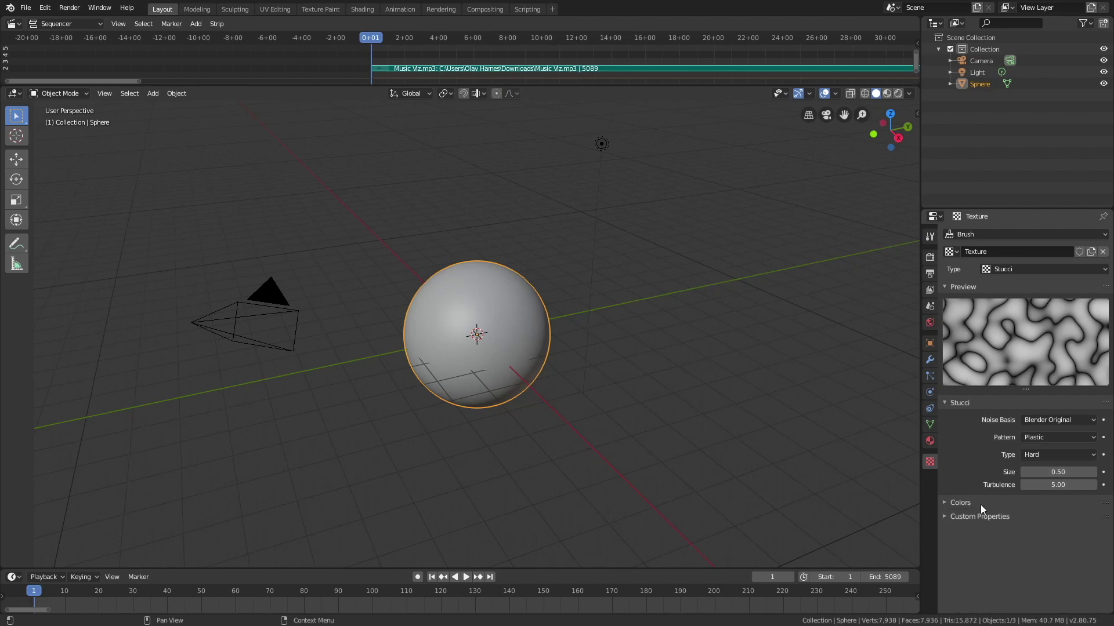
# - Add three Displace modifiers to the sphere
pyautogui.click(930, 360)
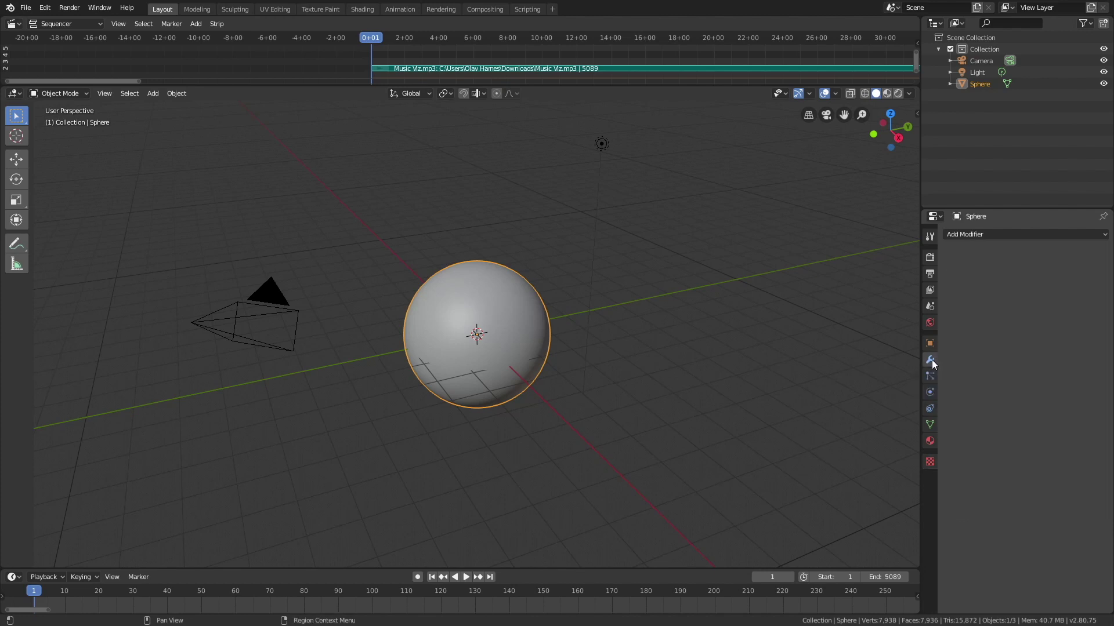
pyautogui.click(973, 234)
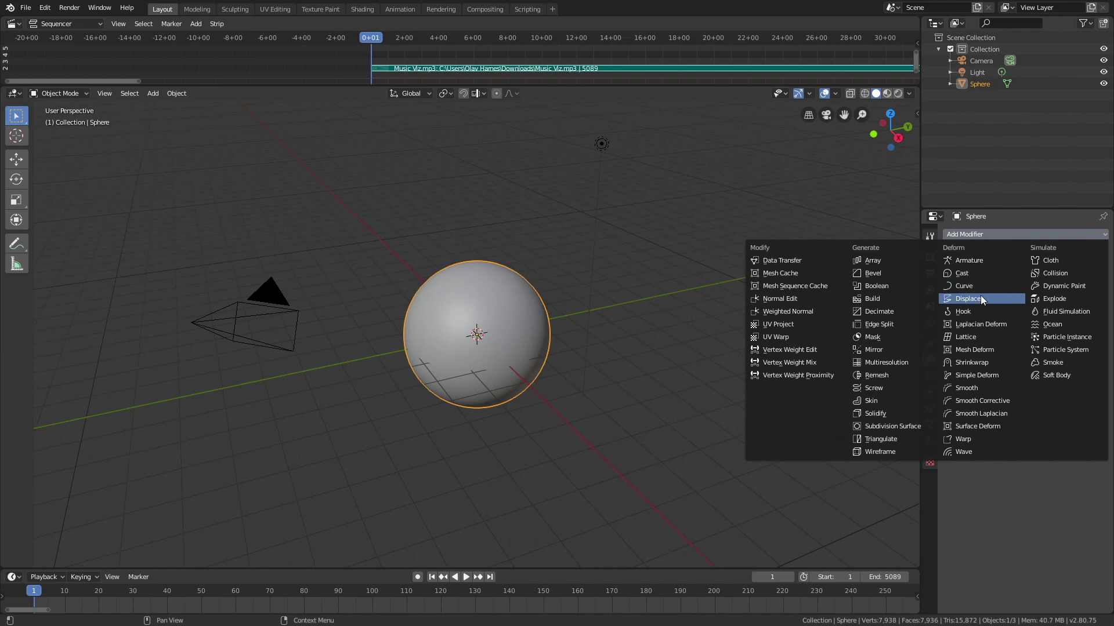
pyautogui.click(980, 297)
pyautogui.click(985, 234)
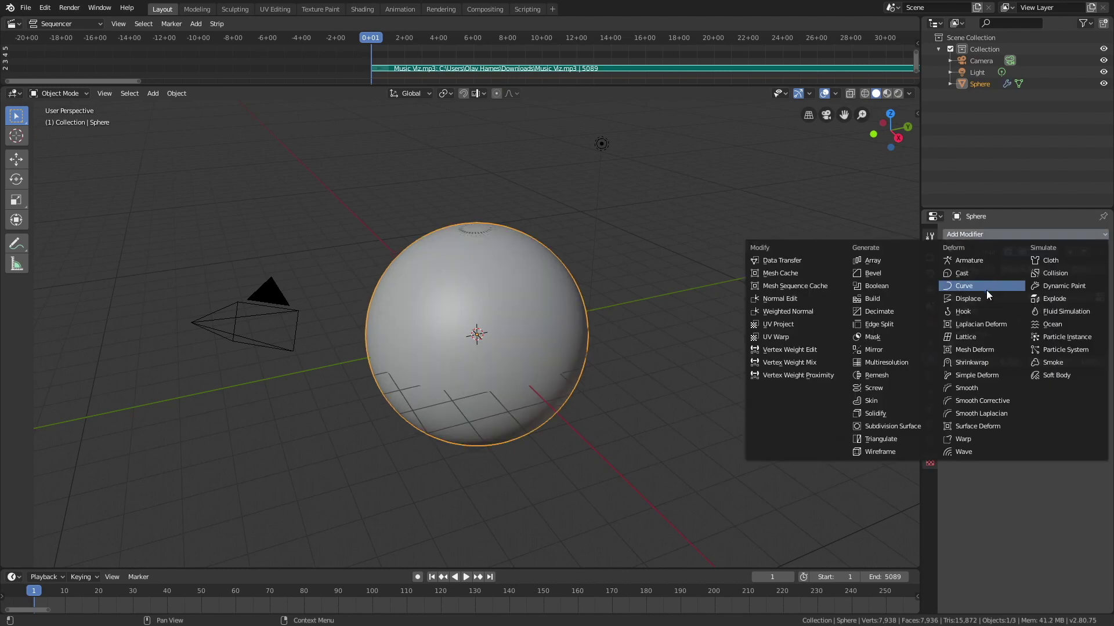
pyautogui.click(985, 299)
pyautogui.click(984, 235)
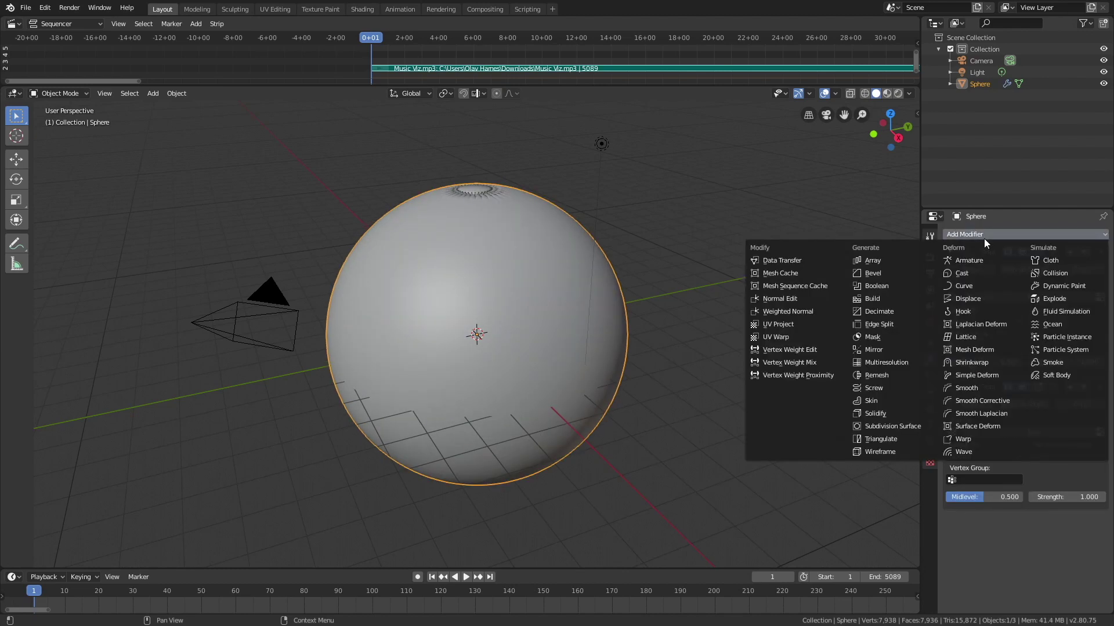
pyautogui.click(984, 297)
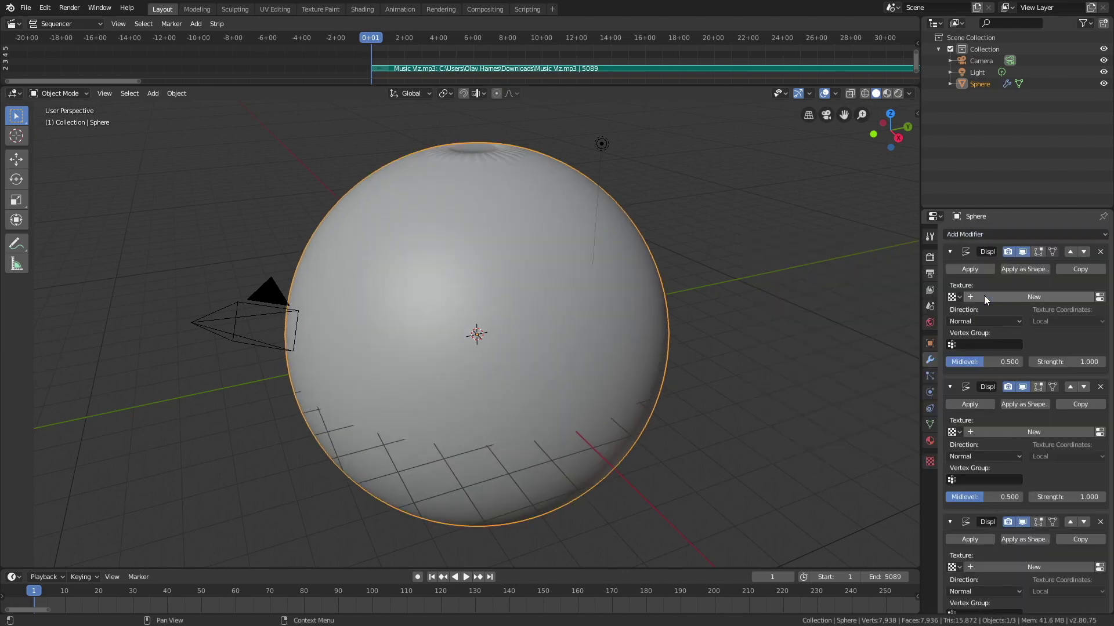
# - Assign the existing Stucci texture to all three Displace modifiers
pyautogui.click(953, 297)
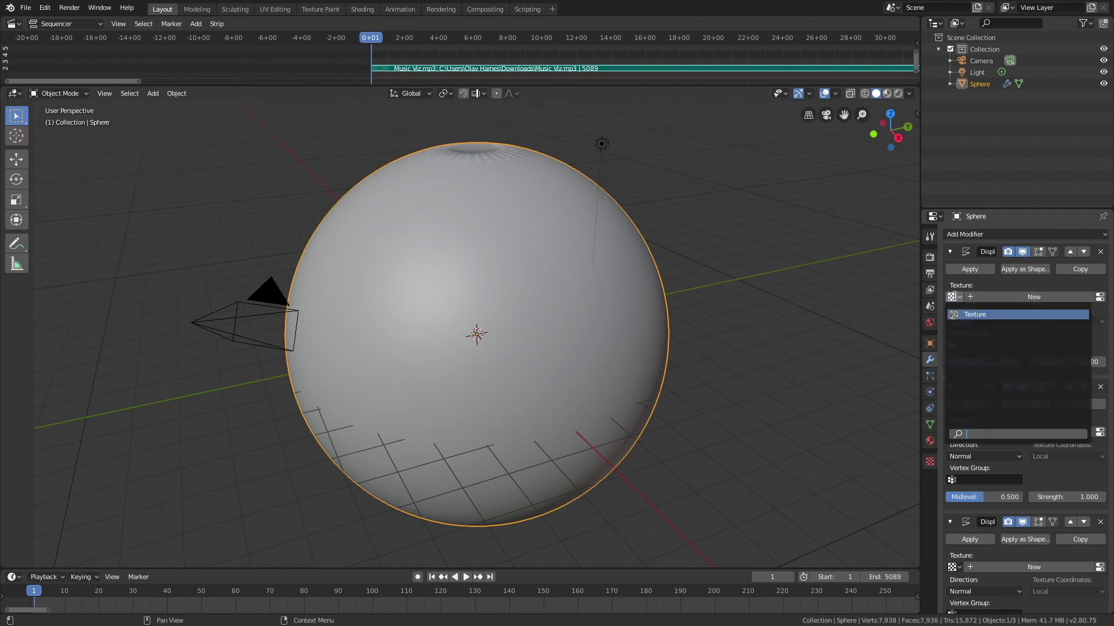
pyautogui.click(975, 315)
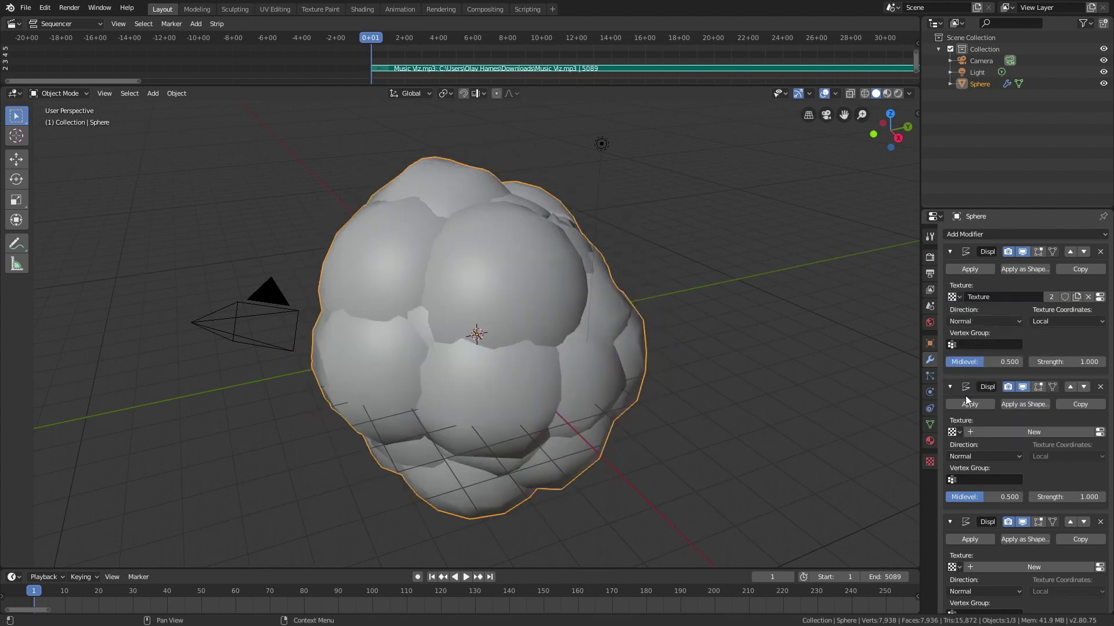
pyautogui.click(953, 432)
pyautogui.click(962, 450)
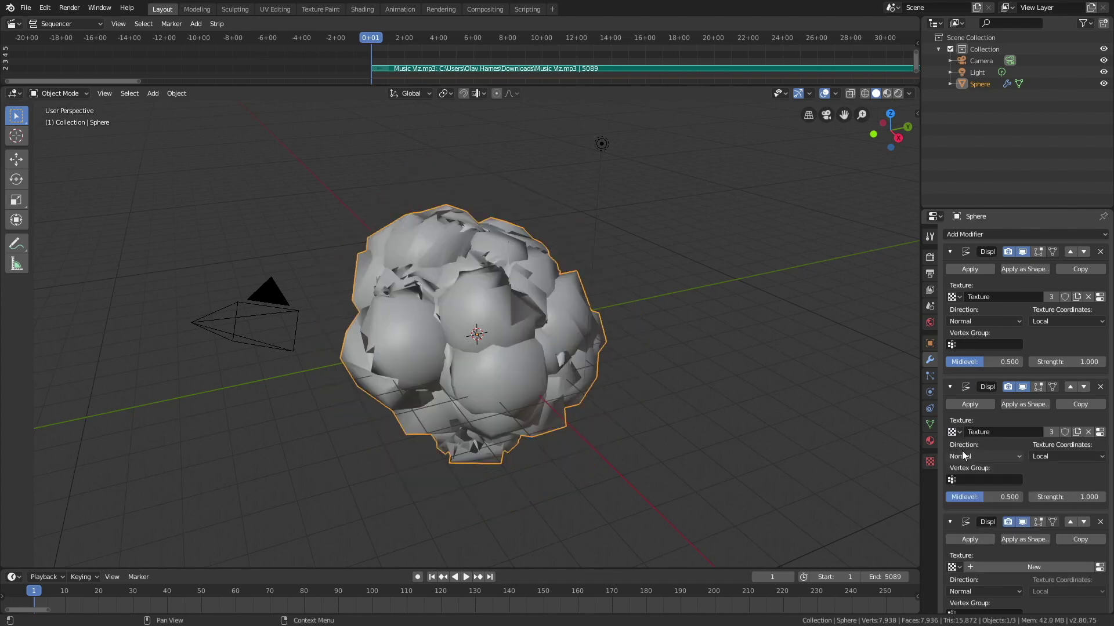
pyautogui.scroll(-2, 963, 455)
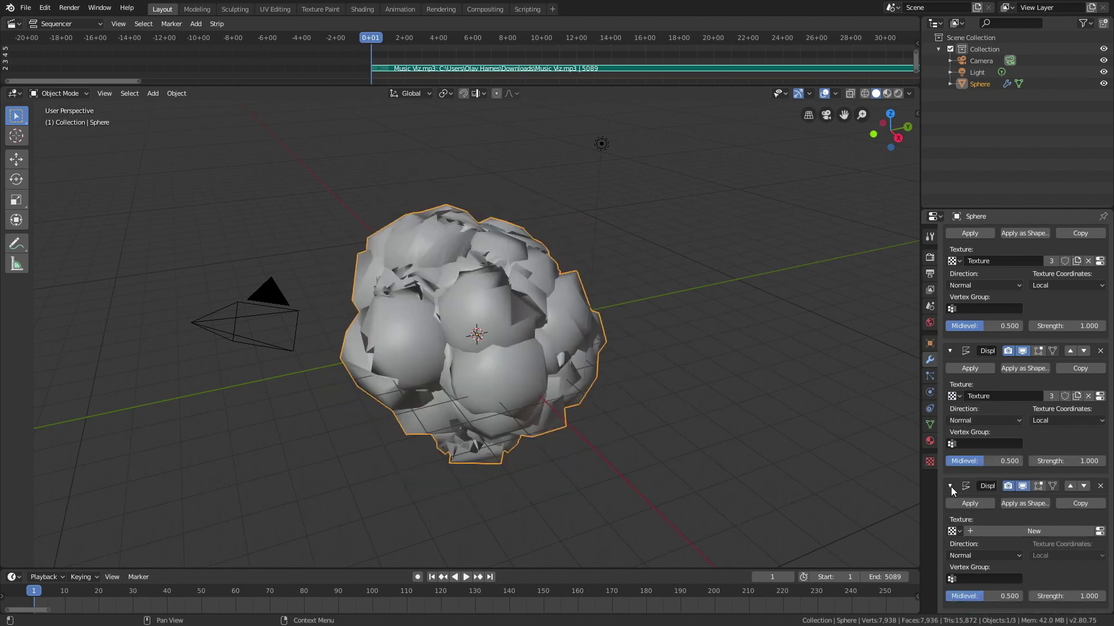
pyautogui.click(953, 531)
pyautogui.click(976, 413)
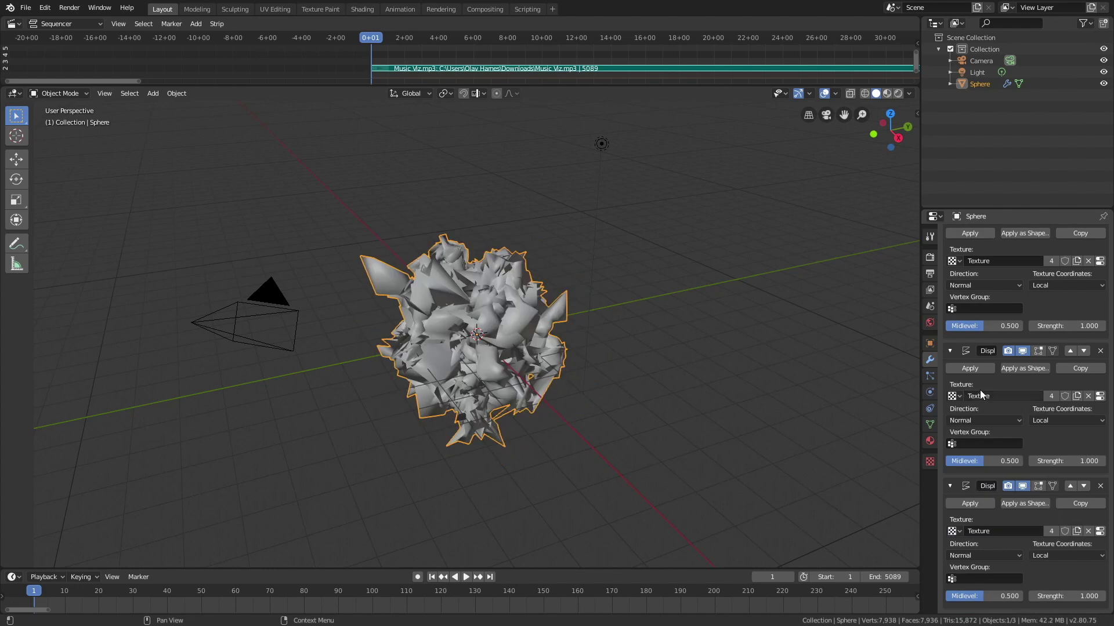
# - Set the Displace modifiers' midlevels to 0 for the first, 0.2 for the second and 0 for the third
pyautogui.click(982, 325)
pyautogui.write('0')
pyautogui.press('Return')
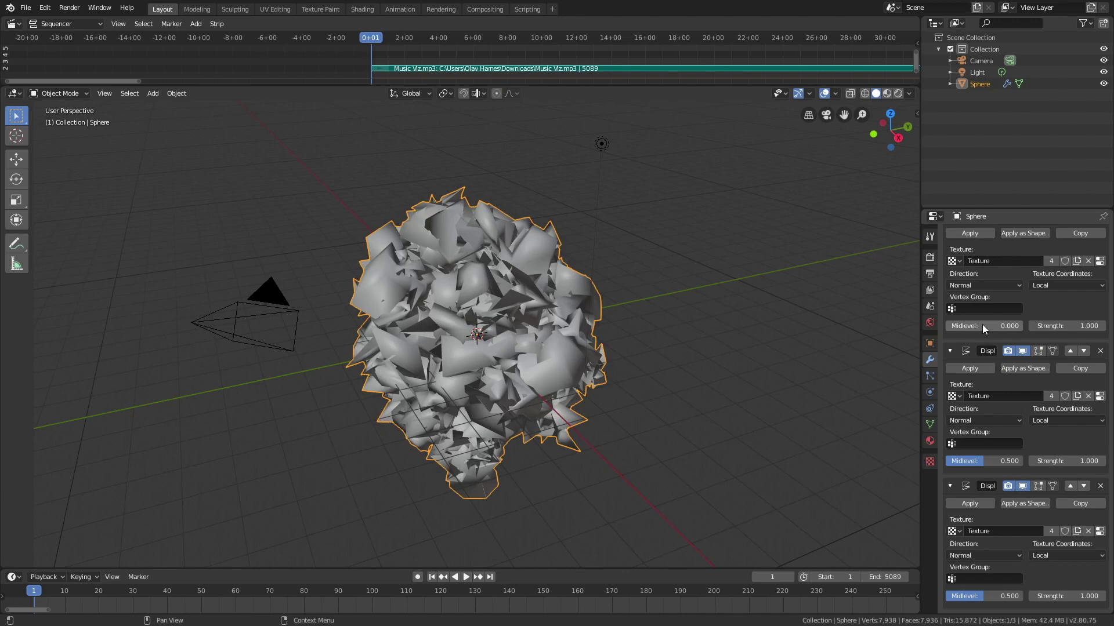
pyautogui.click(989, 461)
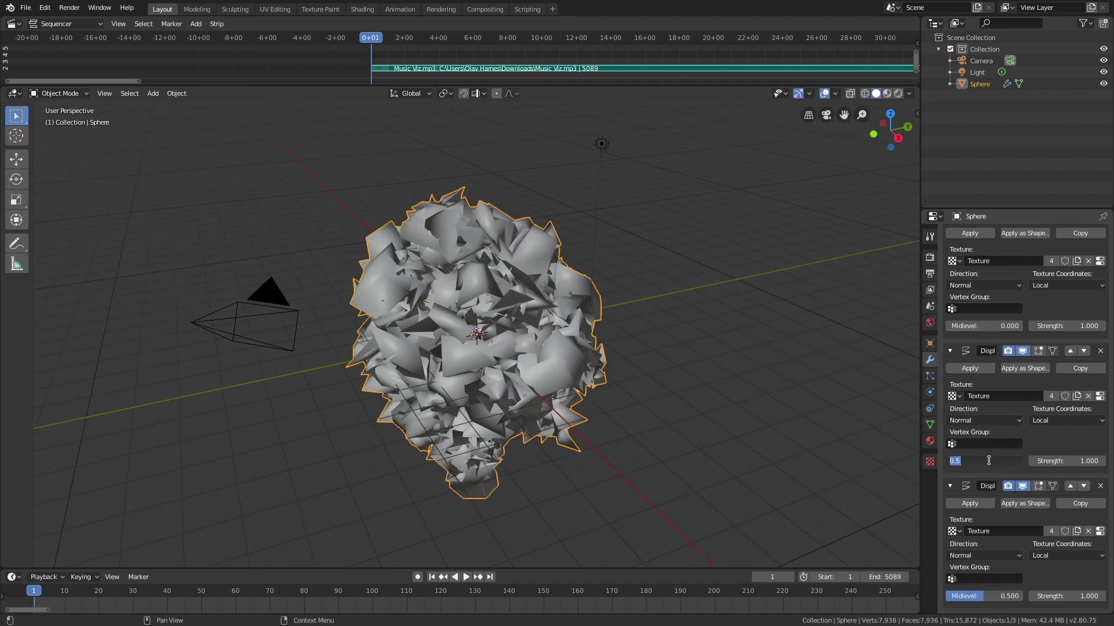
pyautogui.write('0.2')
pyautogui.press('Return')
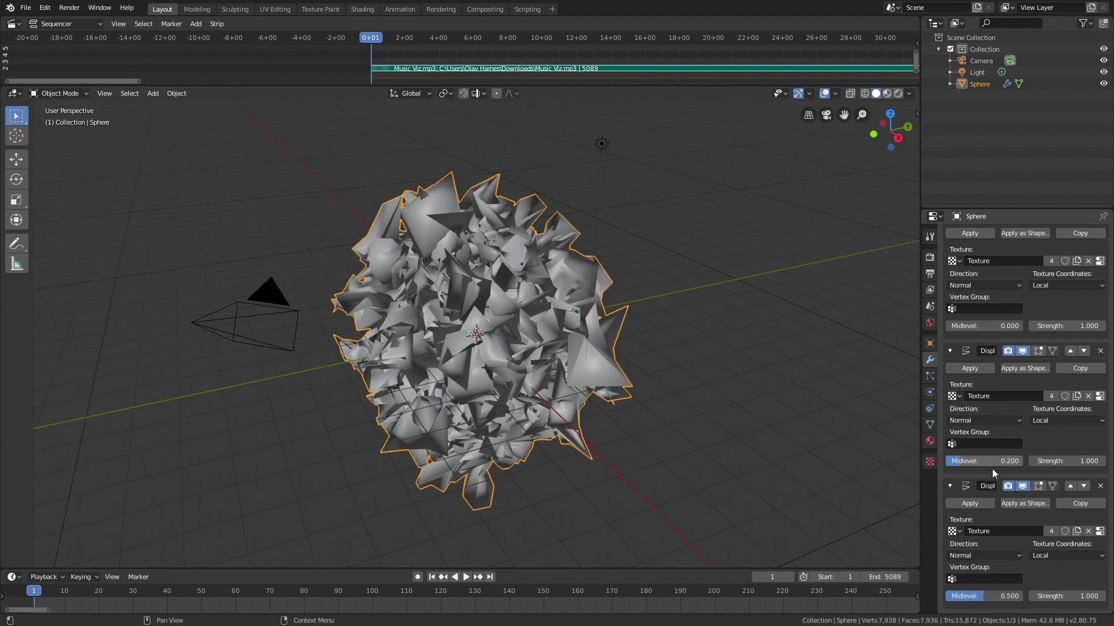
pyautogui.click(998, 596)
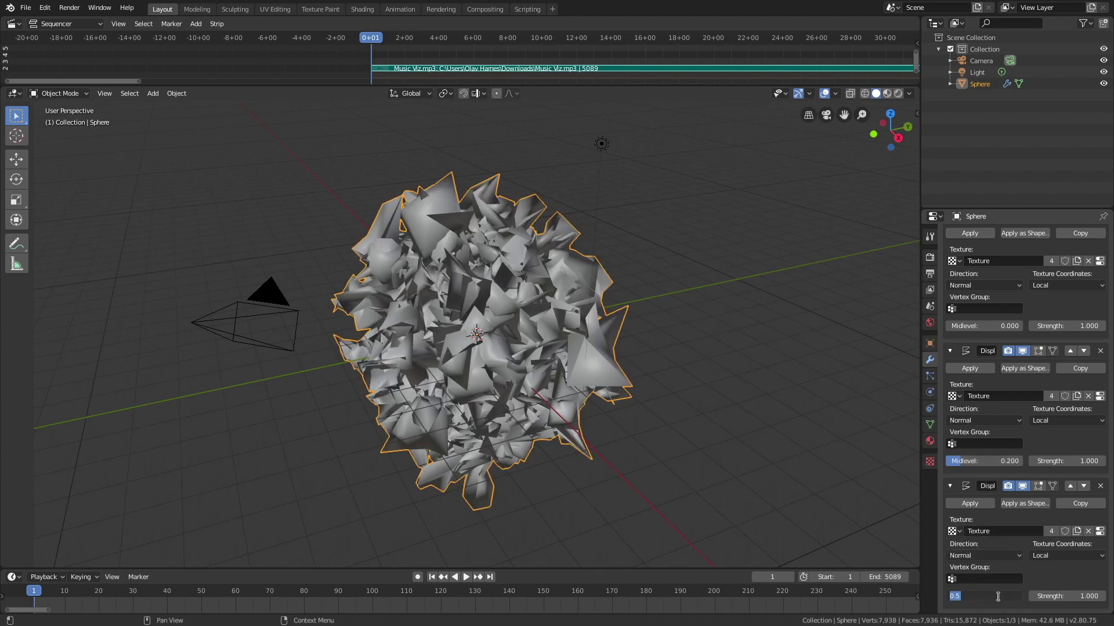
pyautogui.write('0')
pyautogui.press('Return')
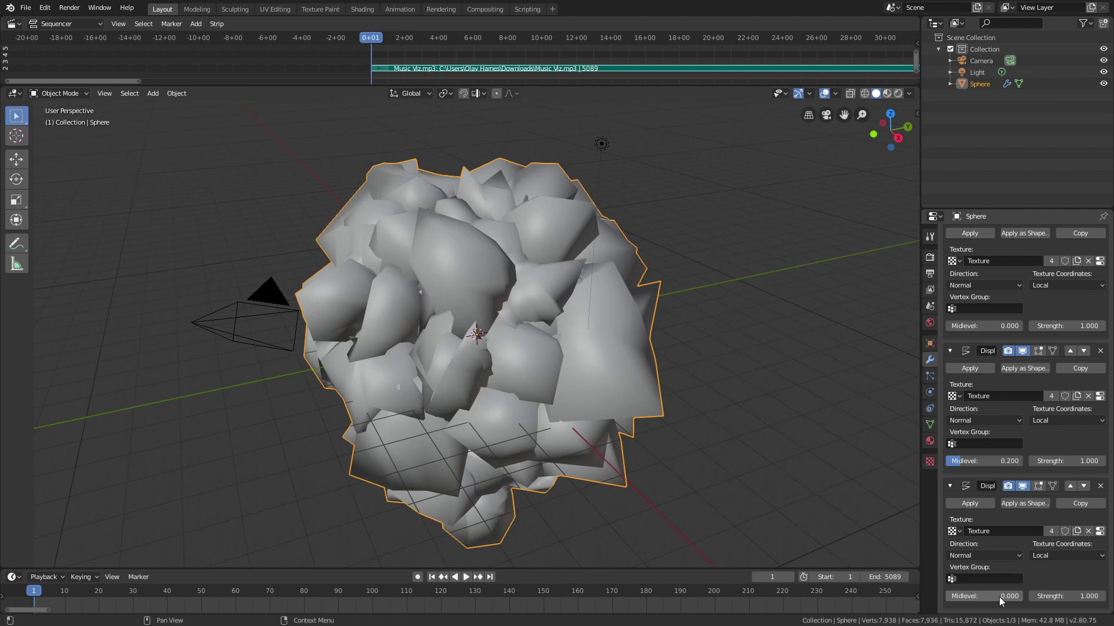
# - Insert a keyframe on the first Displace modifier's strength at frame 1
pyautogui.moveTo(573, 359); pyautogui.dragTo(535, 343, button='middle')
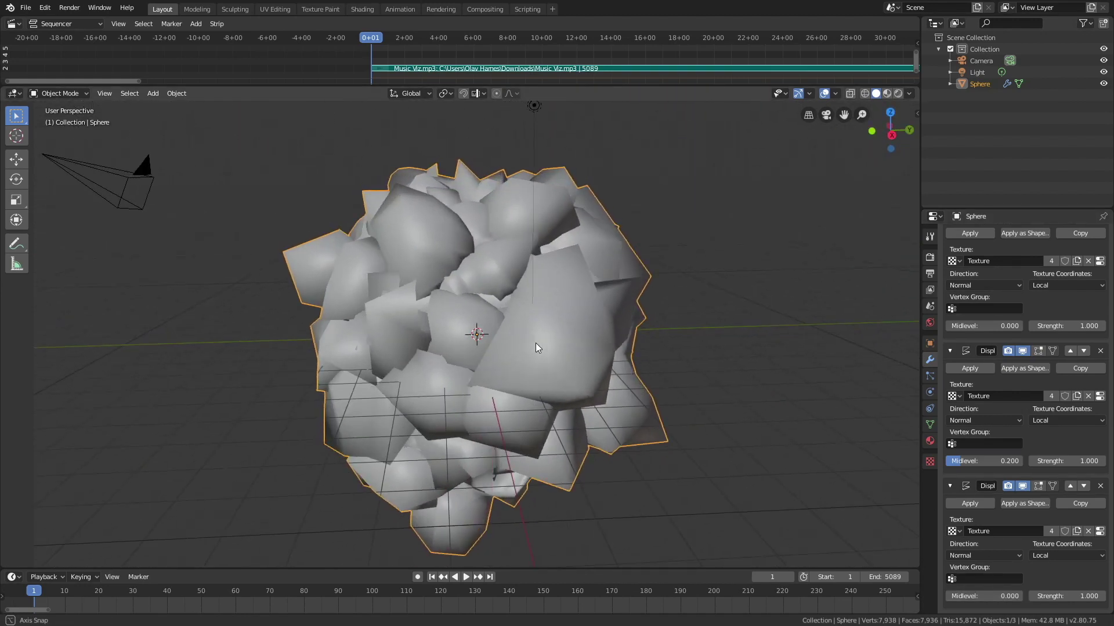
pyautogui.moveTo(1066, 326)
pyautogui.mouseDown()
pyautogui.moveTo(1009, 326)
pyautogui.moveTo(1073, 325)
pyautogui.mouseUp()
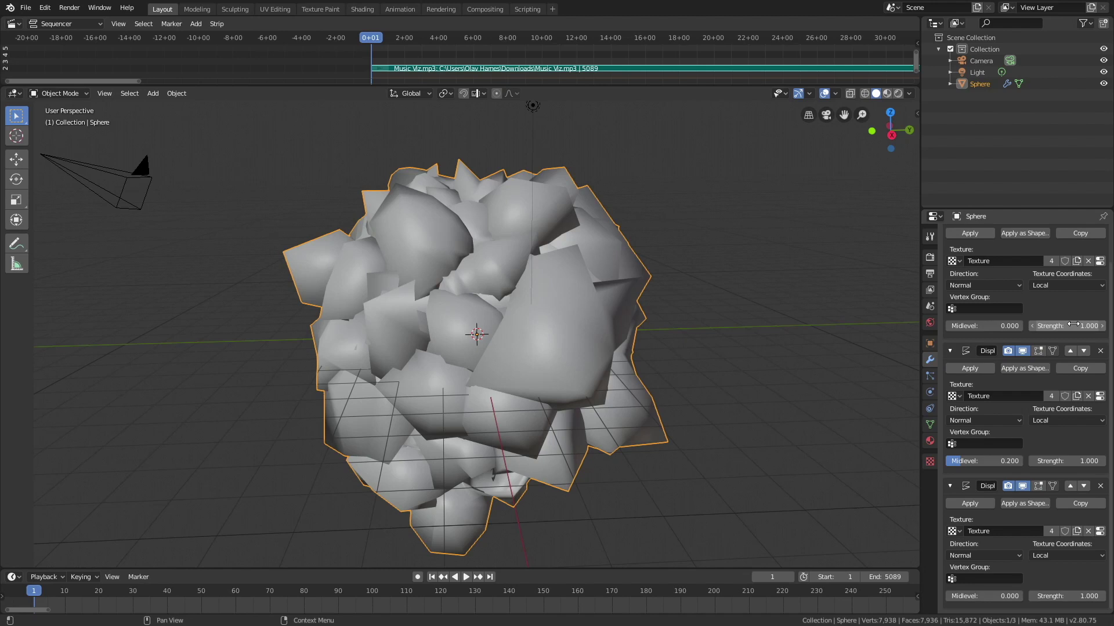
pyautogui.scroll(2, 1072, 325)
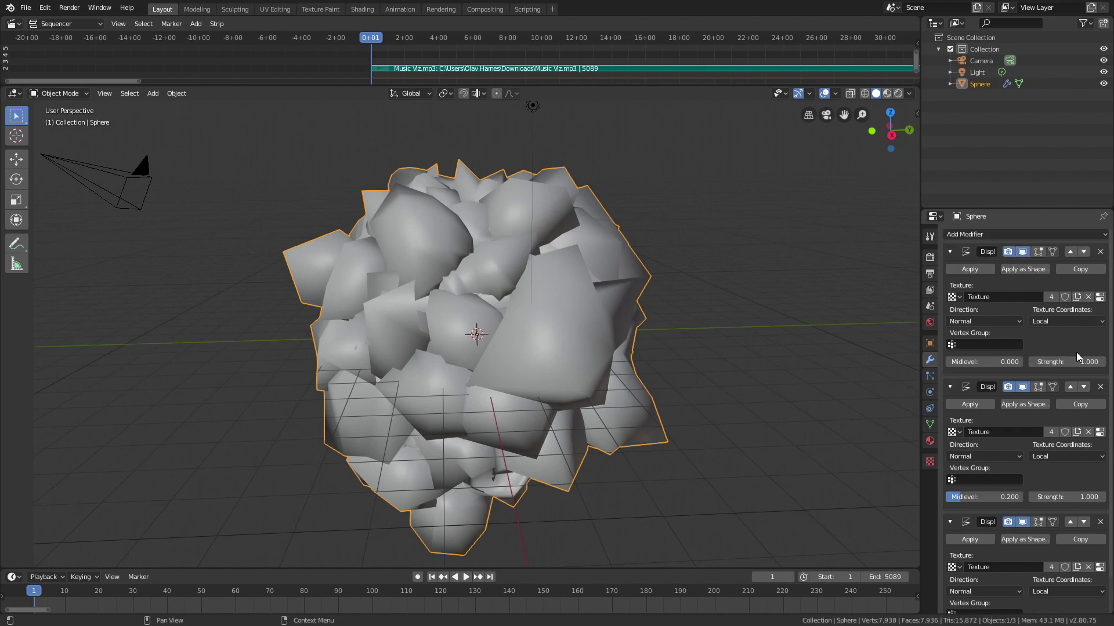
pyautogui.press('i')
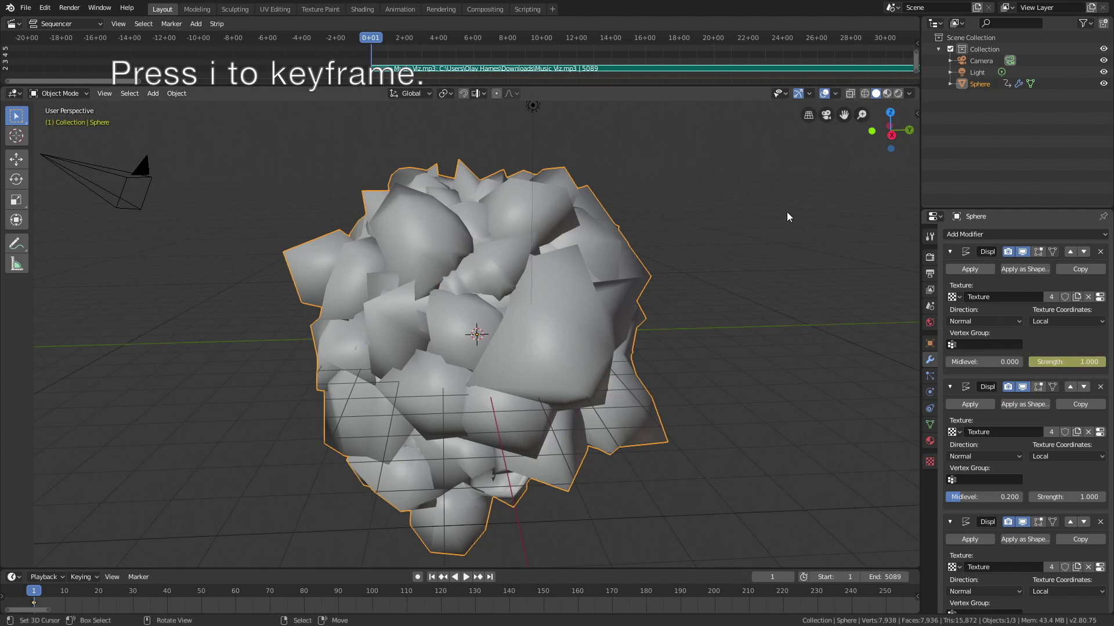
# - Enlarge the sequencer area and switch it to the Graph Editor
pyautogui.moveTo(217, 85); pyautogui.dragTo(215, 245)
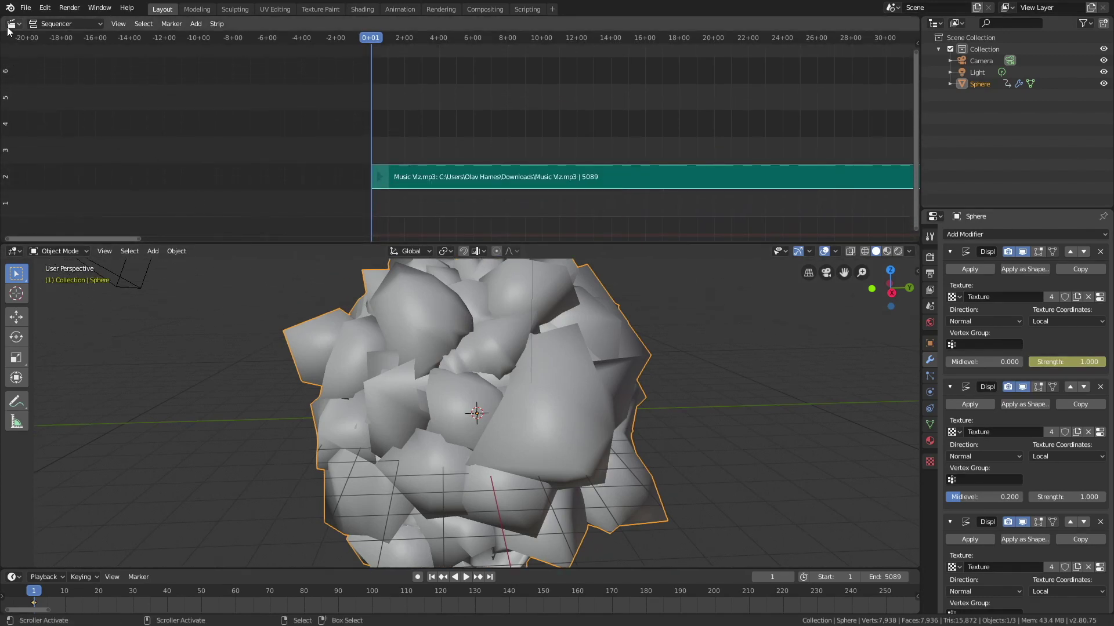
pyautogui.click(12, 23)
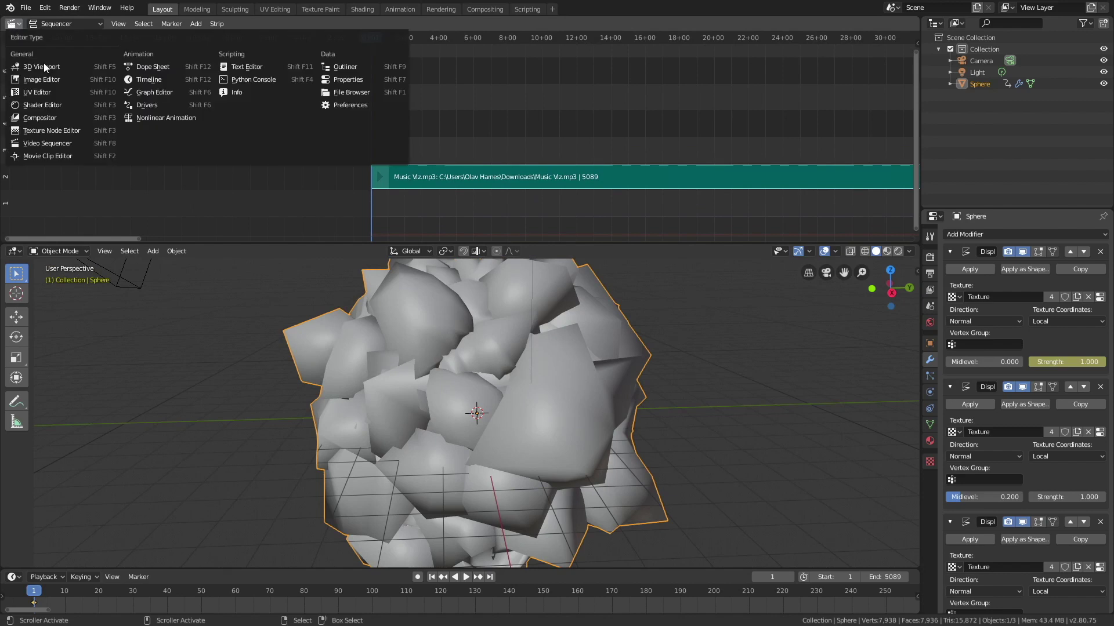
pyautogui.click(141, 93)
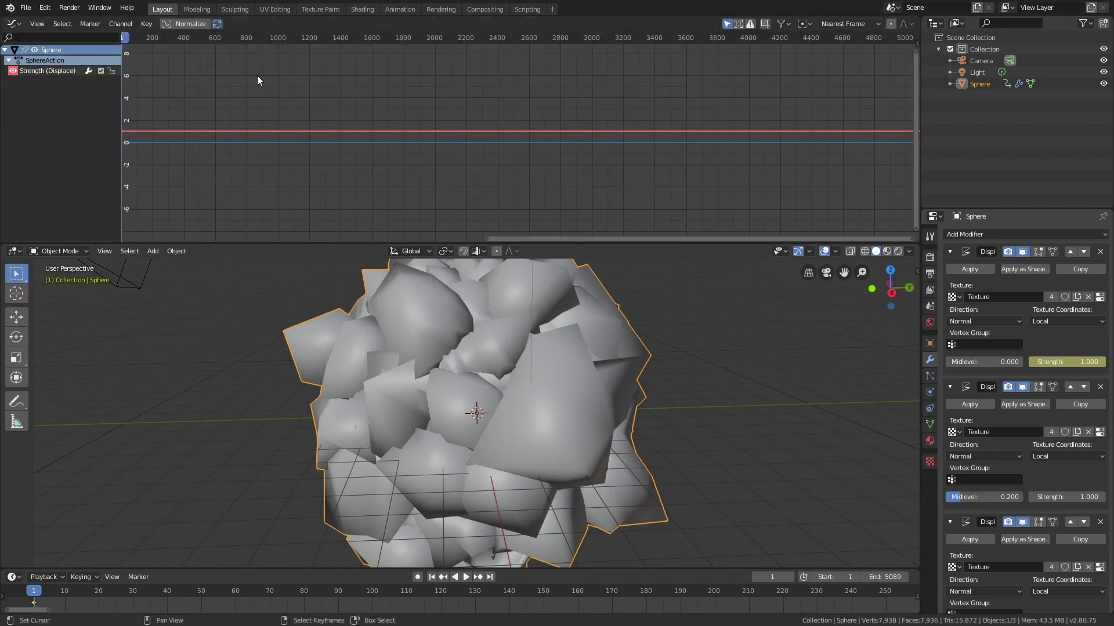
# - Bake Music Viz.mp3 to the first Displace modifier's strength curve with a highest frequency of 250
pyautogui.click(146, 25)
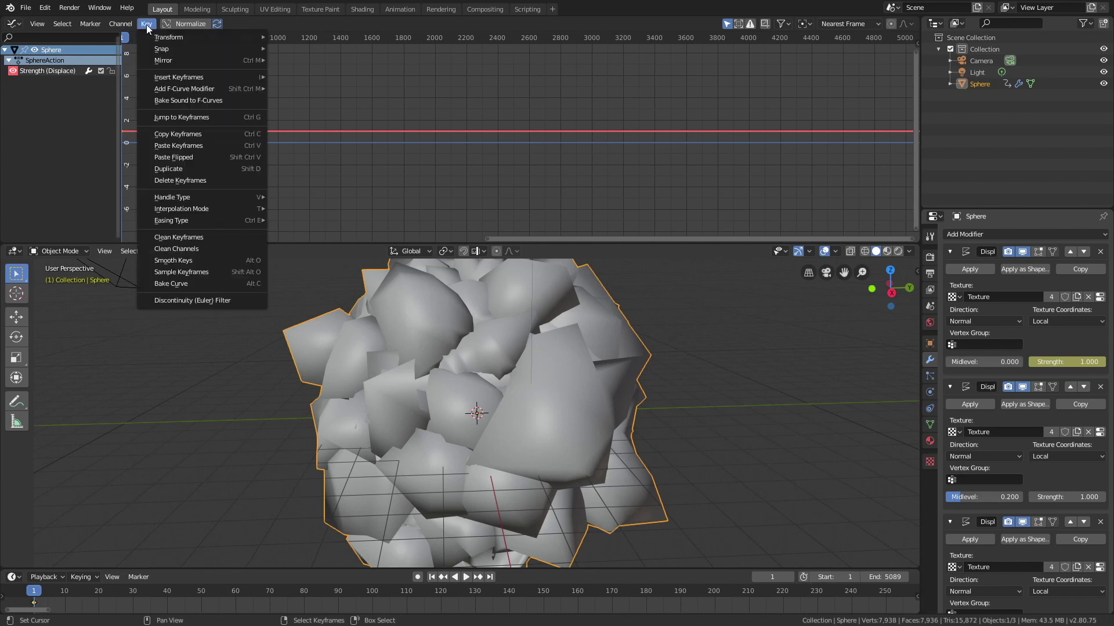
pyautogui.click(211, 101)
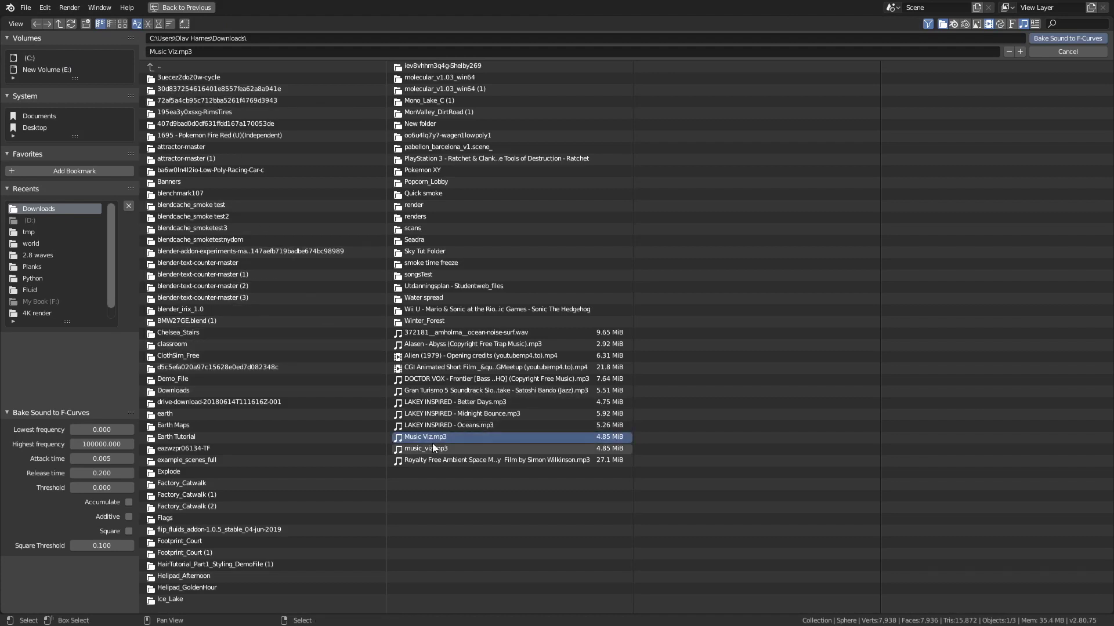
pyautogui.click(106, 442)
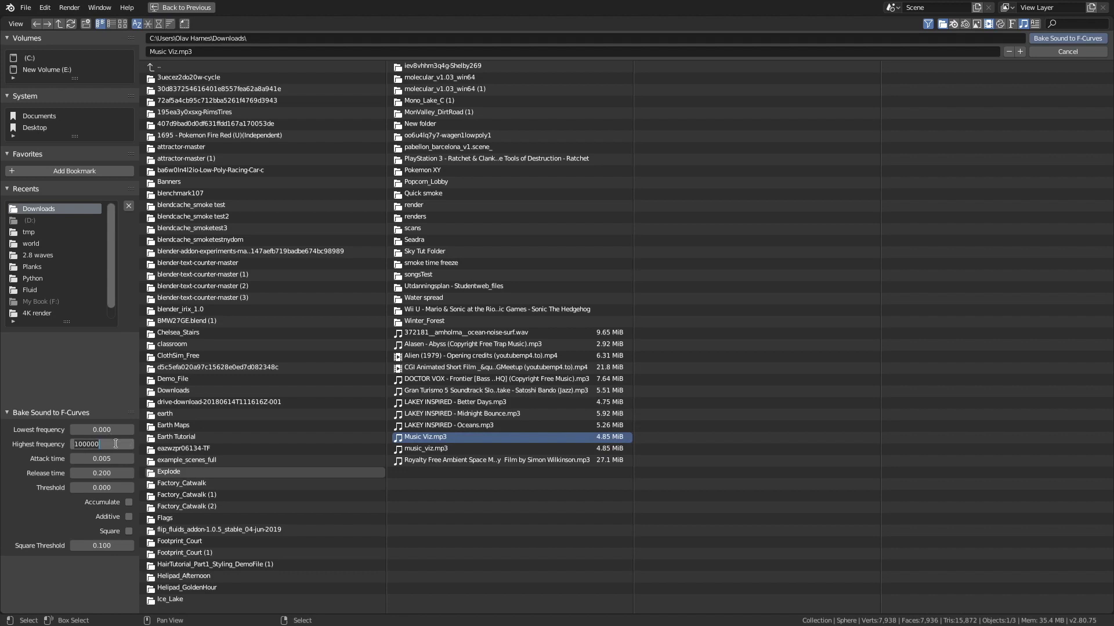
pyautogui.write('250')
pyautogui.press('Return')
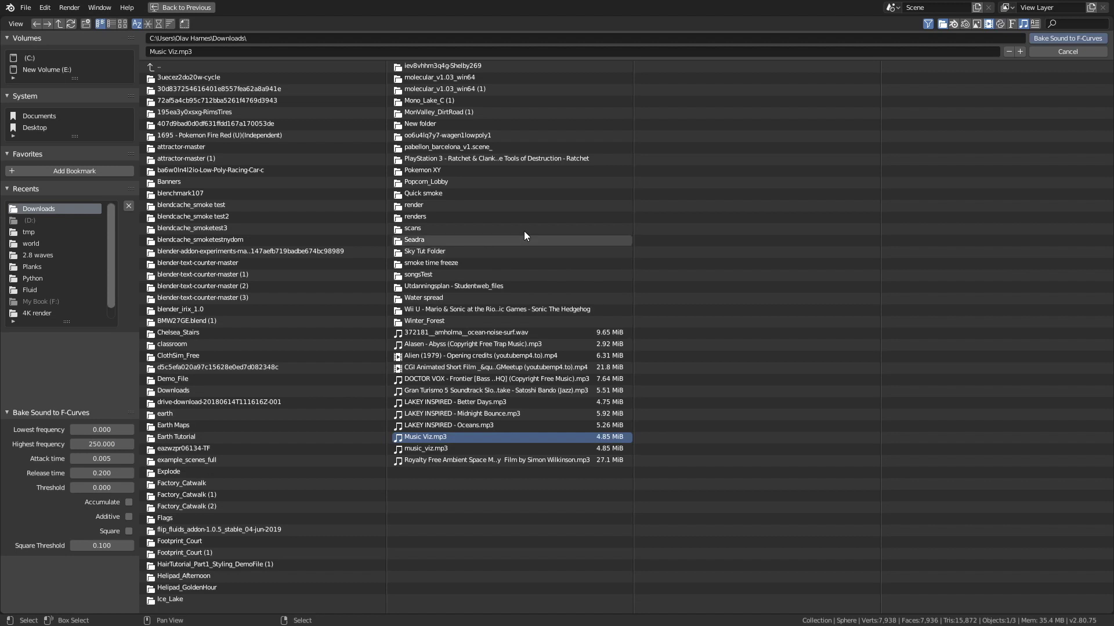
pyautogui.click(1069, 38)
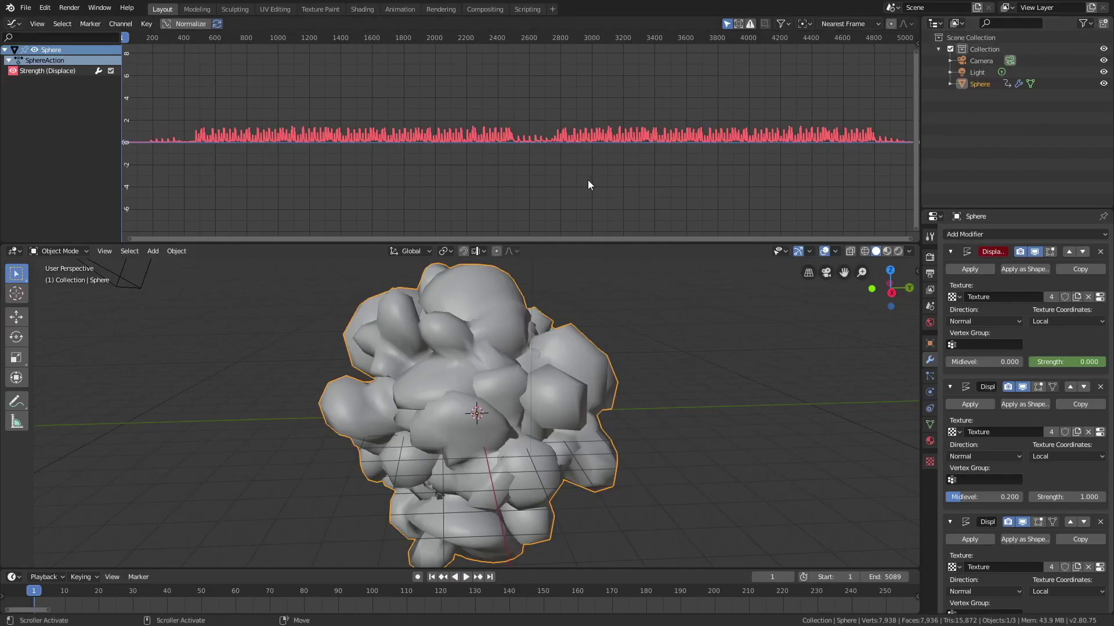
# - Scrub through the baked animation and return to frame 1, and insert a keyframe on the second Displace modifier's strength
pyautogui.moveTo(200, 161); pyautogui.dragTo(224, 153)
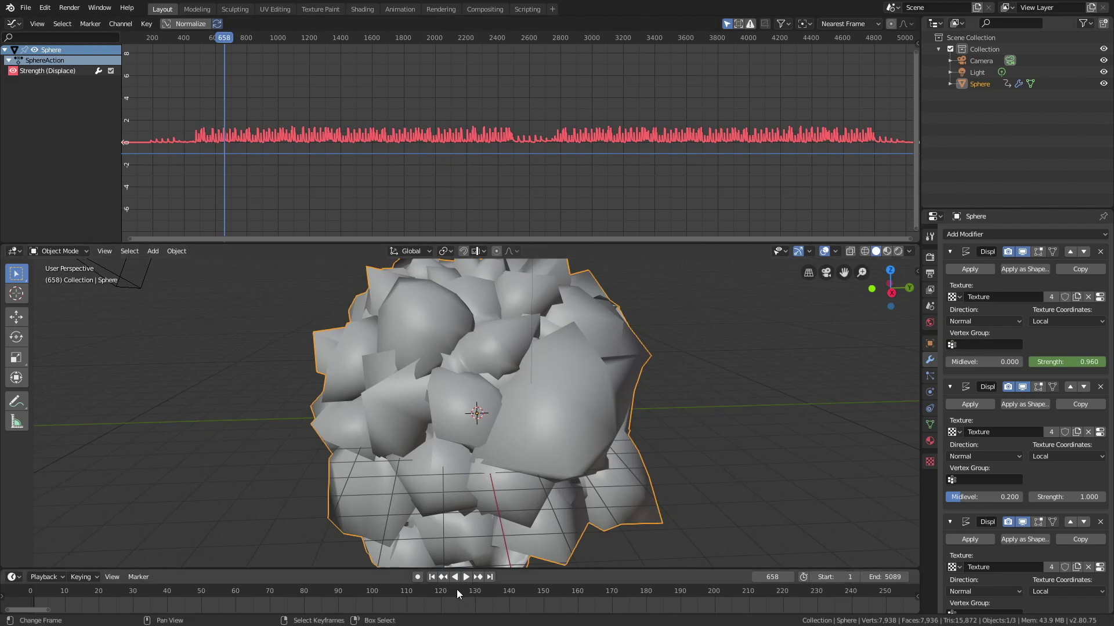
pyautogui.click(432, 577)
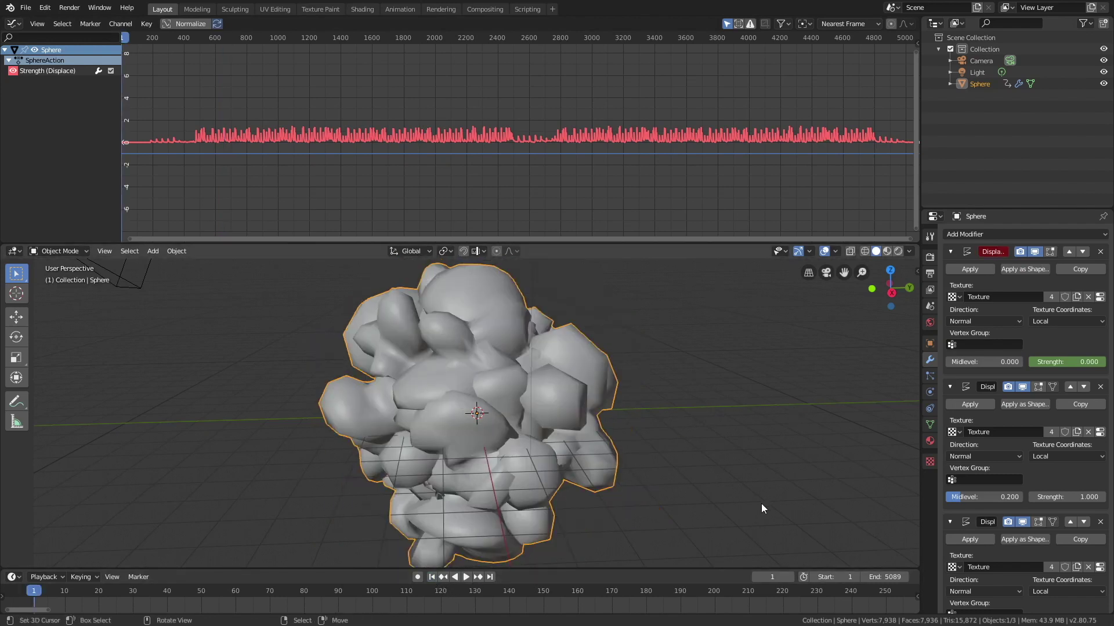
pyautogui.rightClick(1069, 497)
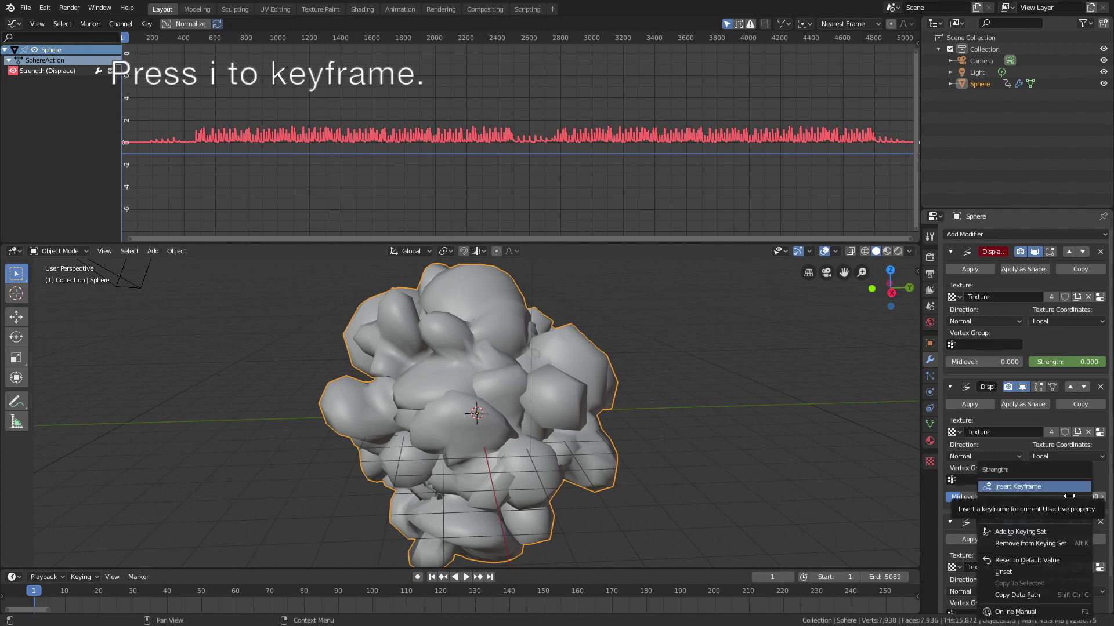
pyautogui.click(1069, 490)
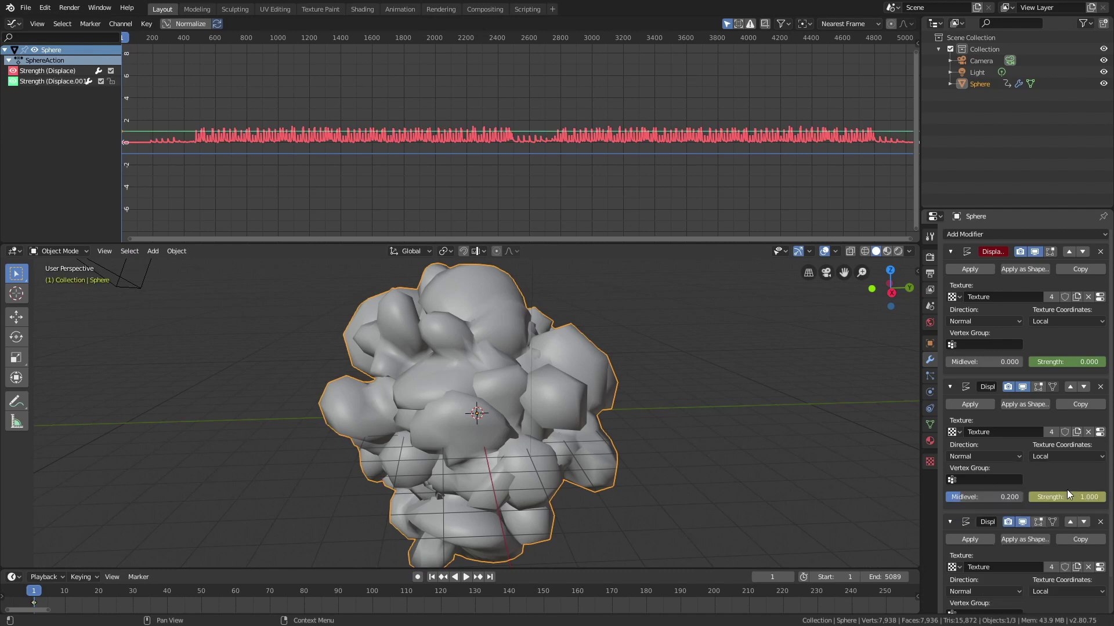
# - Bake Music Viz.mp3 to the second Displace modifier's strength curve with a lowest frequency of 250 and a highest frequency of 600
pyautogui.click(49, 83)
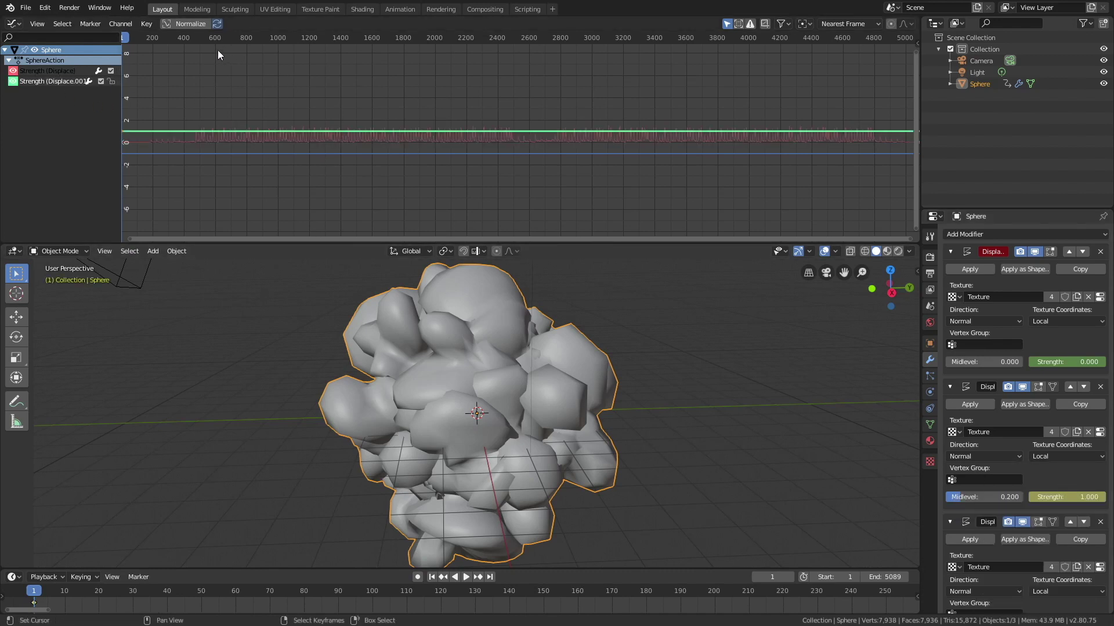
pyautogui.click(146, 25)
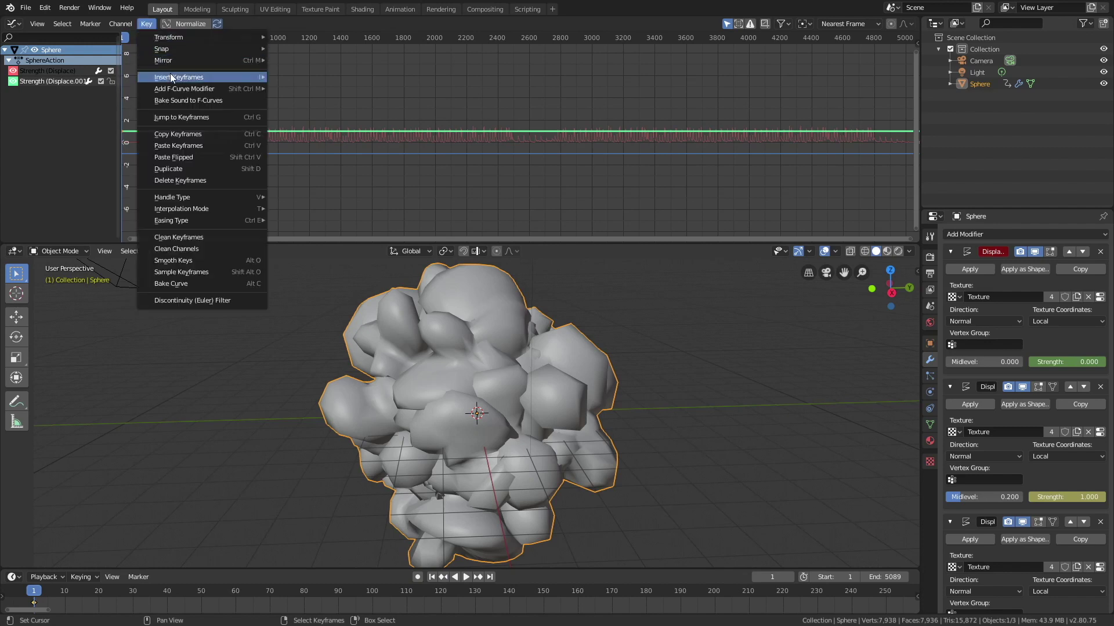
pyautogui.moveTo(172, 78)
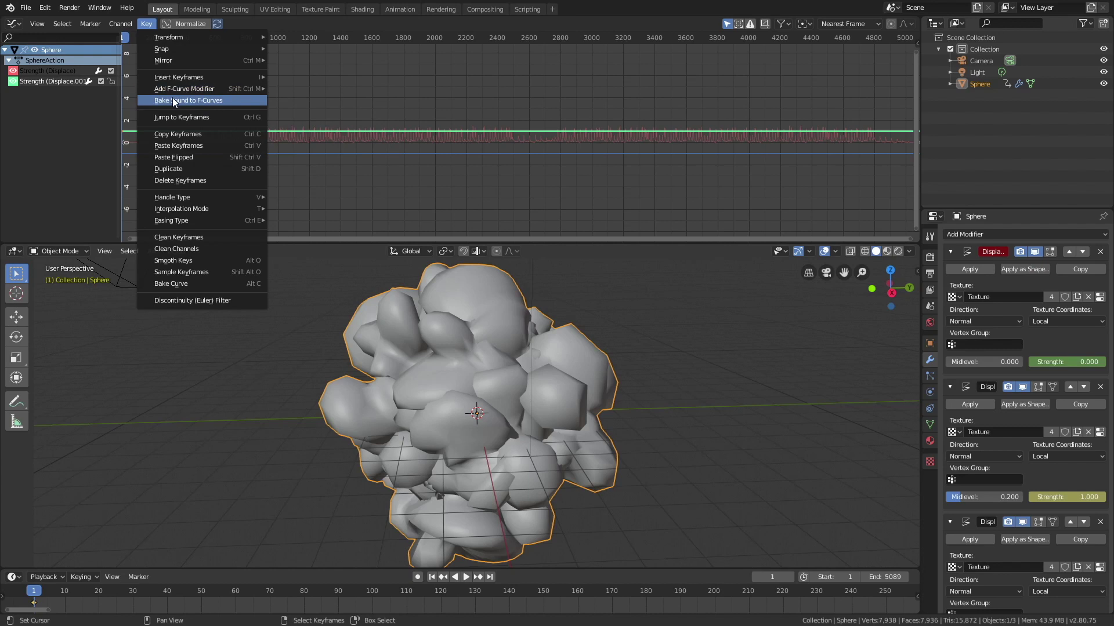
pyautogui.click(173, 100)
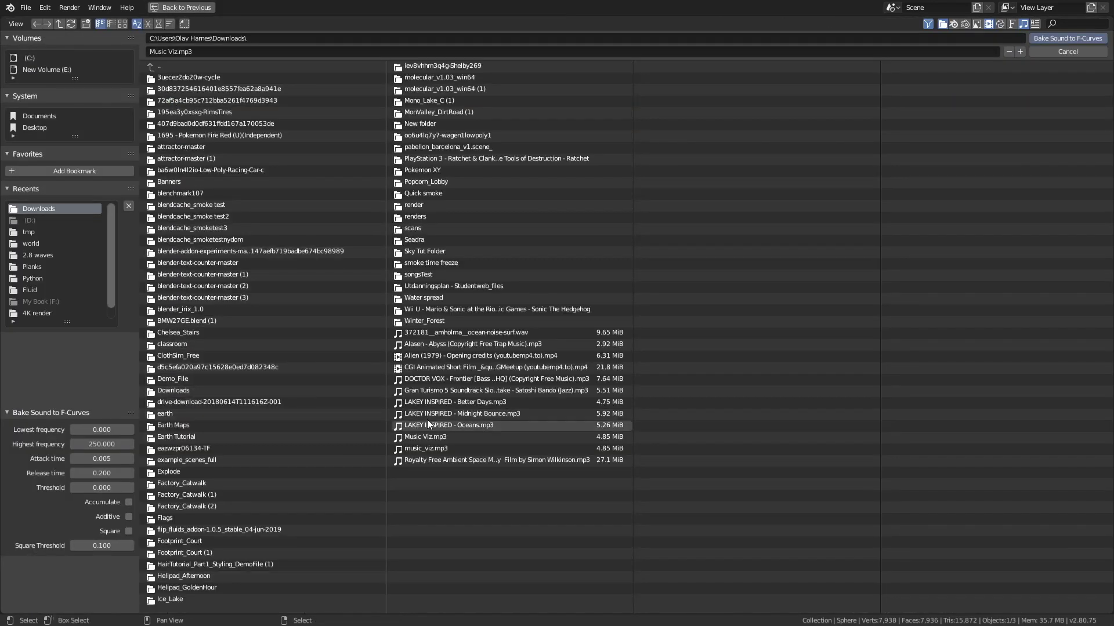
pyautogui.click(436, 436)
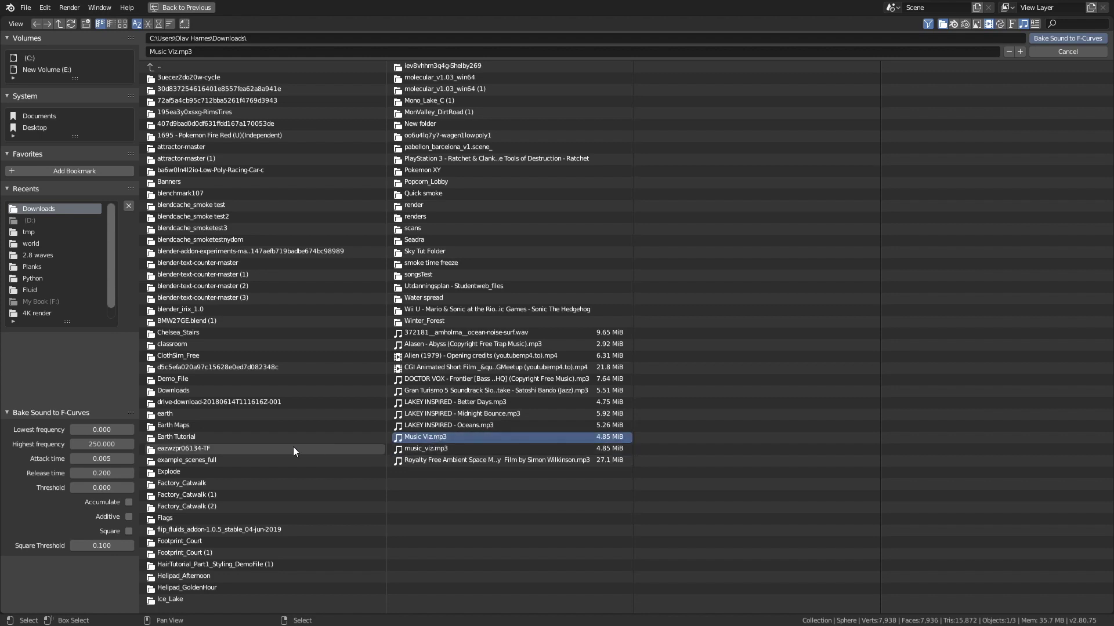
pyautogui.click(106, 428)
pyautogui.write('250')
pyautogui.press('Return')
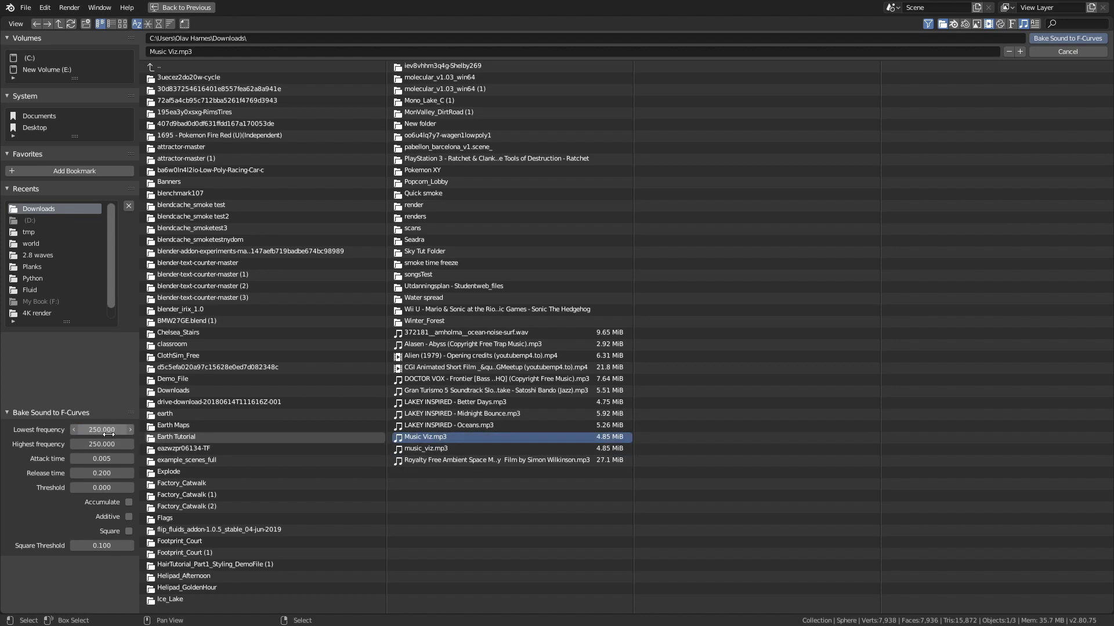
pyautogui.click(106, 444)
pyautogui.write('600')
pyautogui.press('Return')
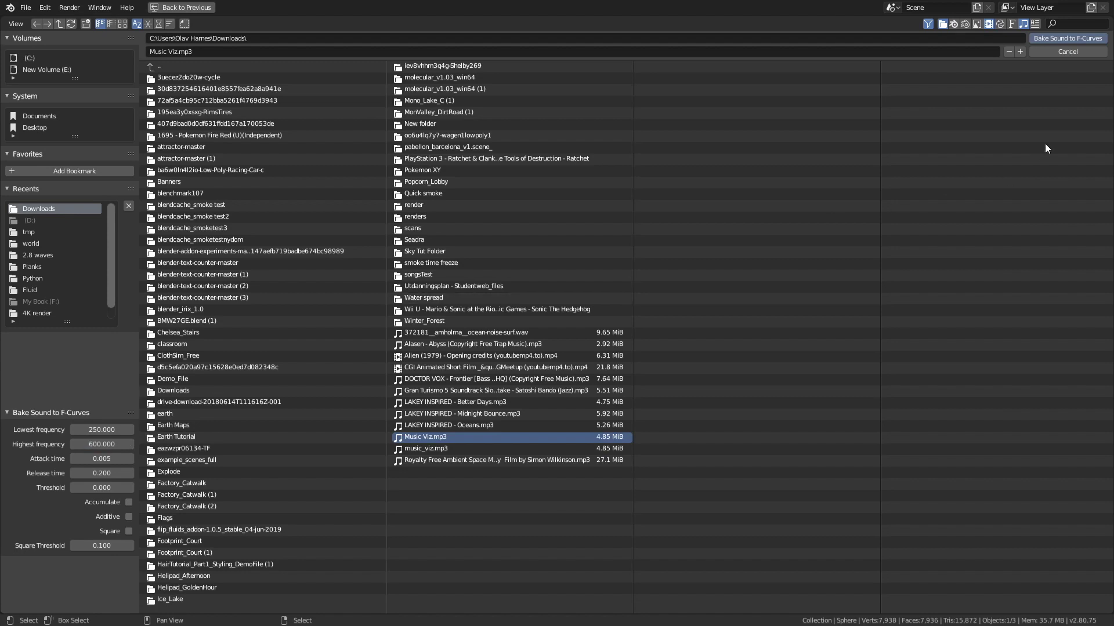
pyautogui.click(1060, 39)
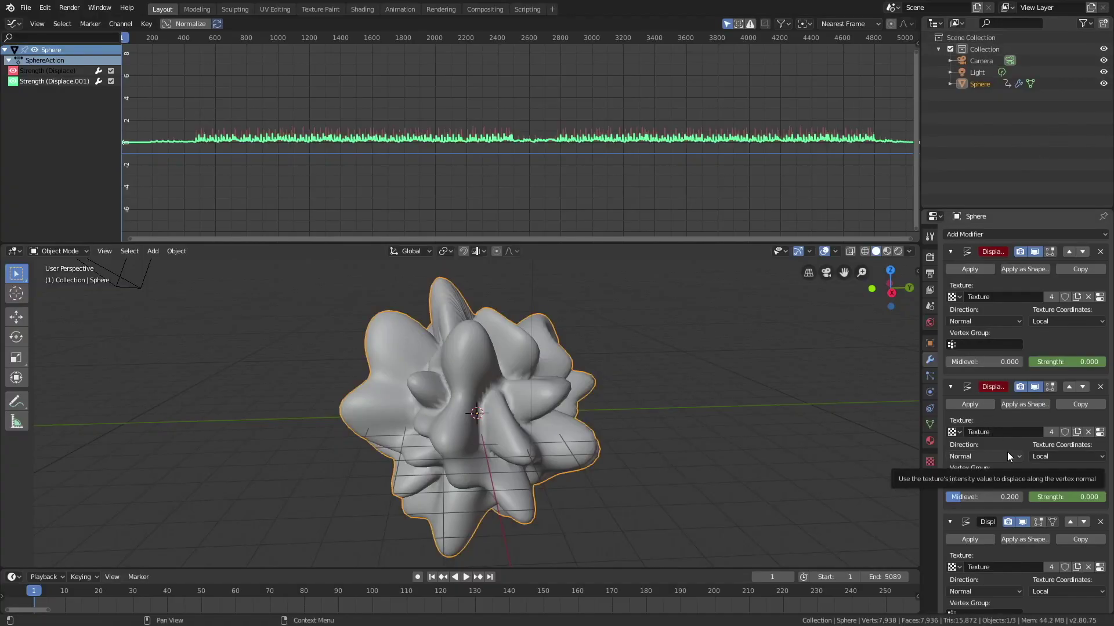
# - Keyframe the third Displace modifier's strength and bake Music Viz.mp3 to its curve with lowest frequency 600 and highest frequency 10000
pyautogui.scroll(-2, 1008, 457)
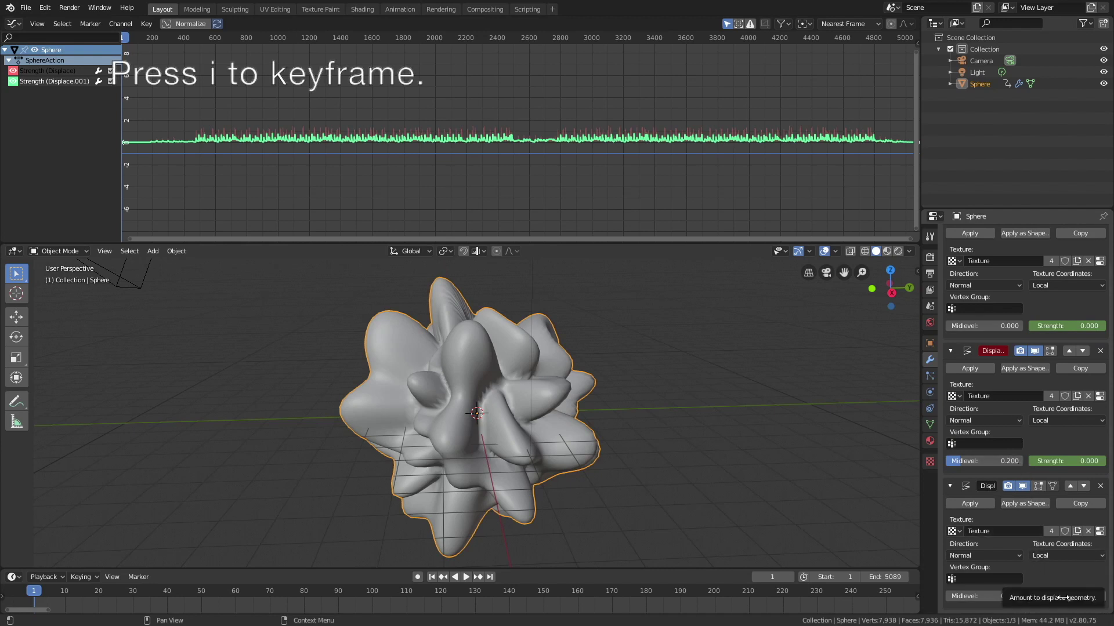
pyautogui.press('i')
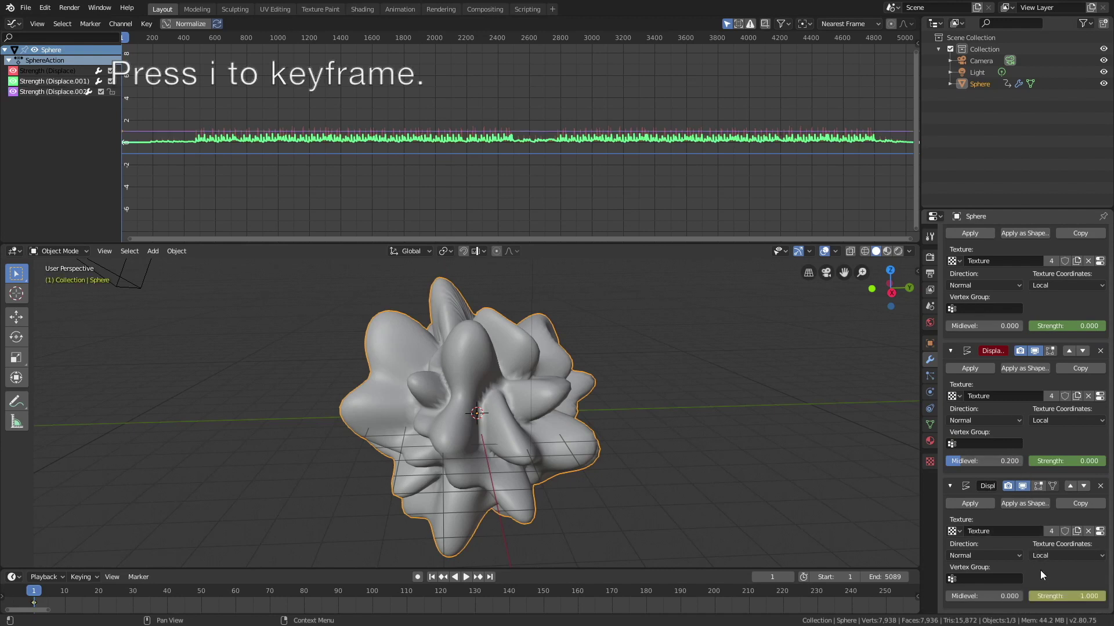
pyautogui.click(50, 91)
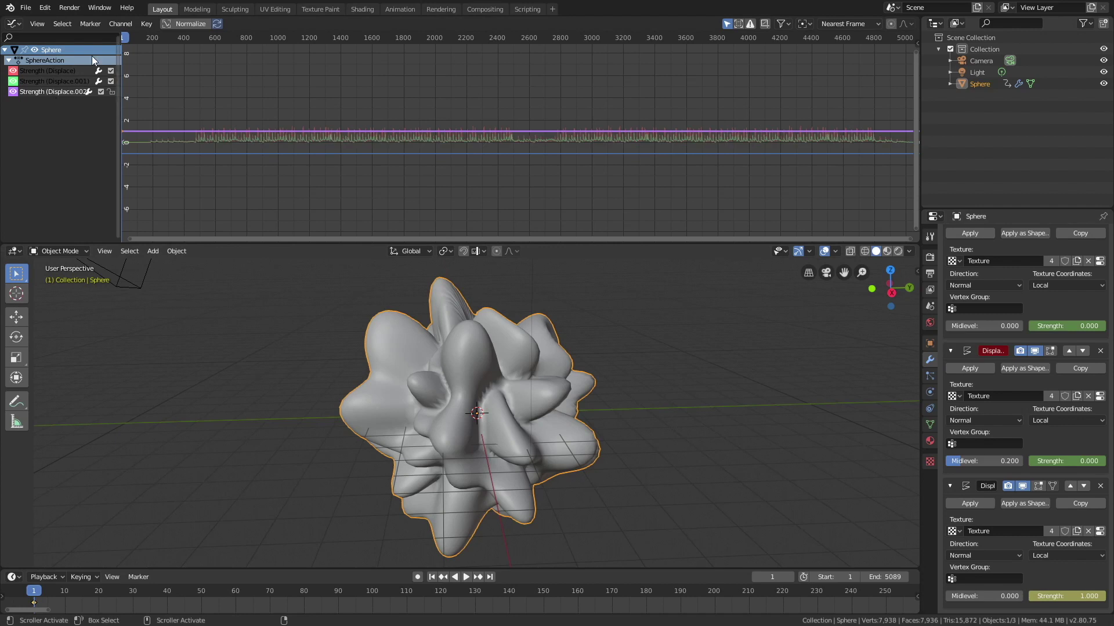
pyautogui.click(140, 26)
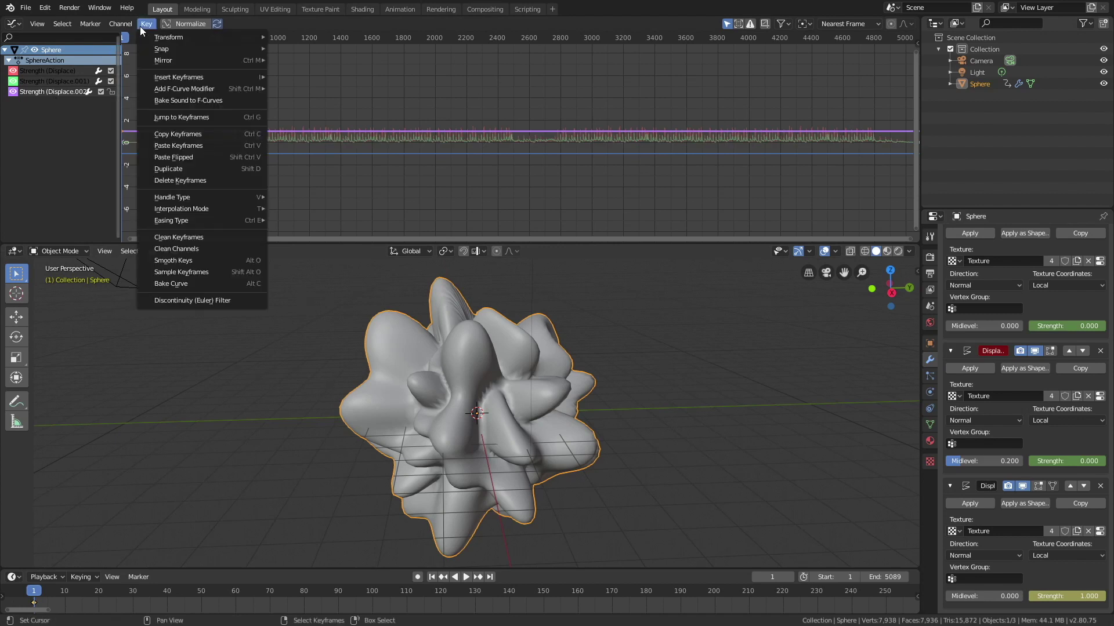
pyautogui.click(165, 100)
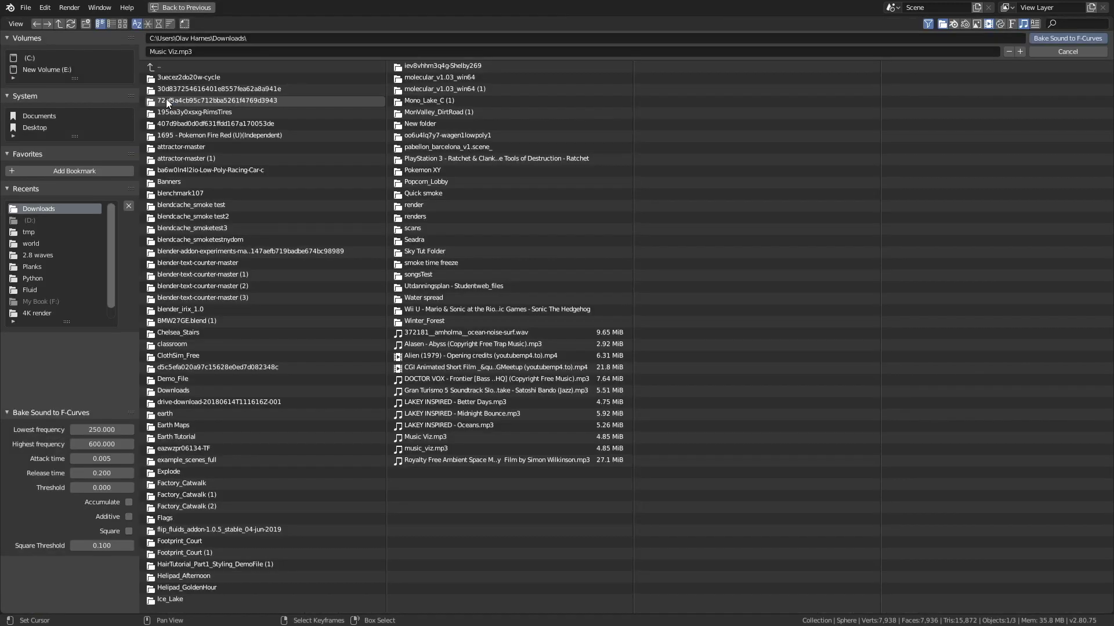
pyautogui.click(439, 437)
pyautogui.click(91, 429)
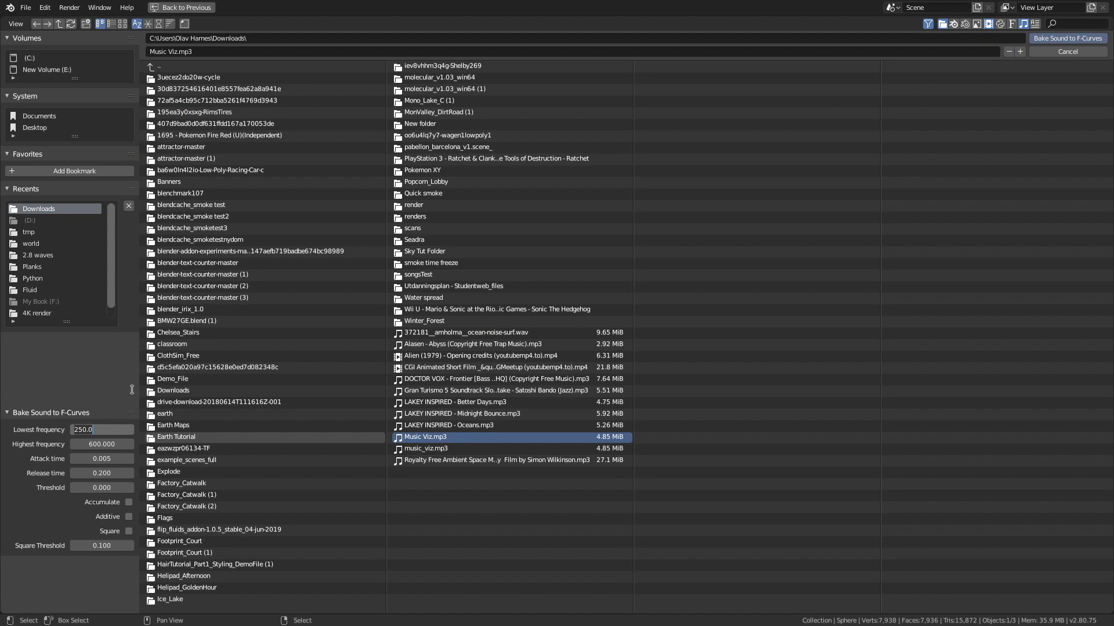
pyautogui.write('600')
pyautogui.press('Return')
pyautogui.click(108, 442)
pyautogui.write('10000')
pyautogui.press('Return')
pyautogui.click(1055, 39)
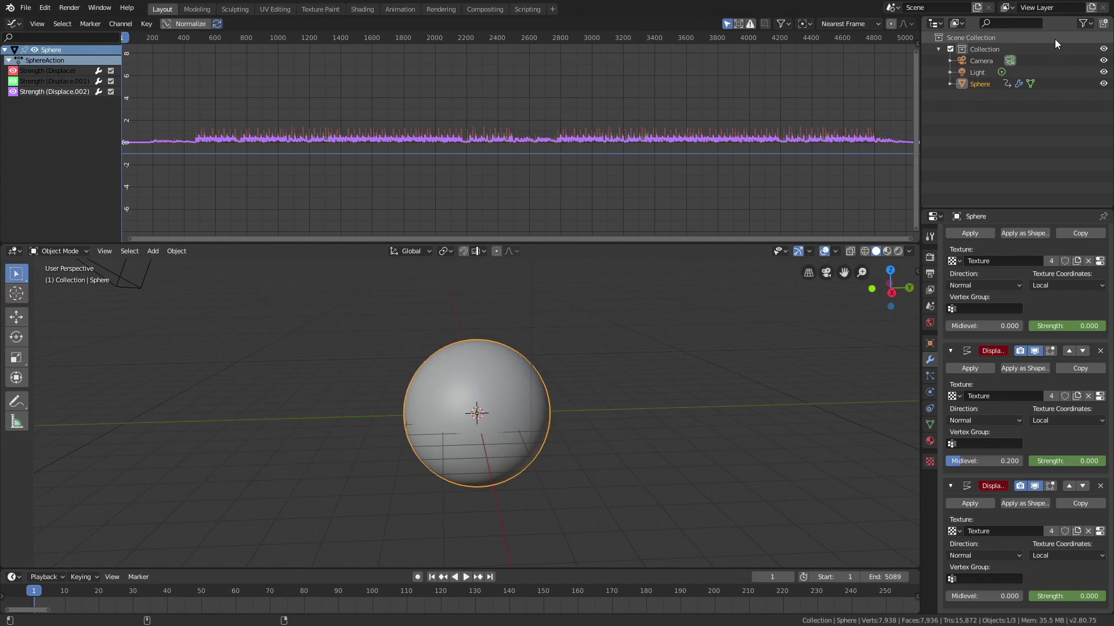
# - Scrub the baked animation to frame 1690 and collapse the three Displace modifiers' settings
pyautogui.moveTo(312, 171); pyautogui.dragTo(386, 176)
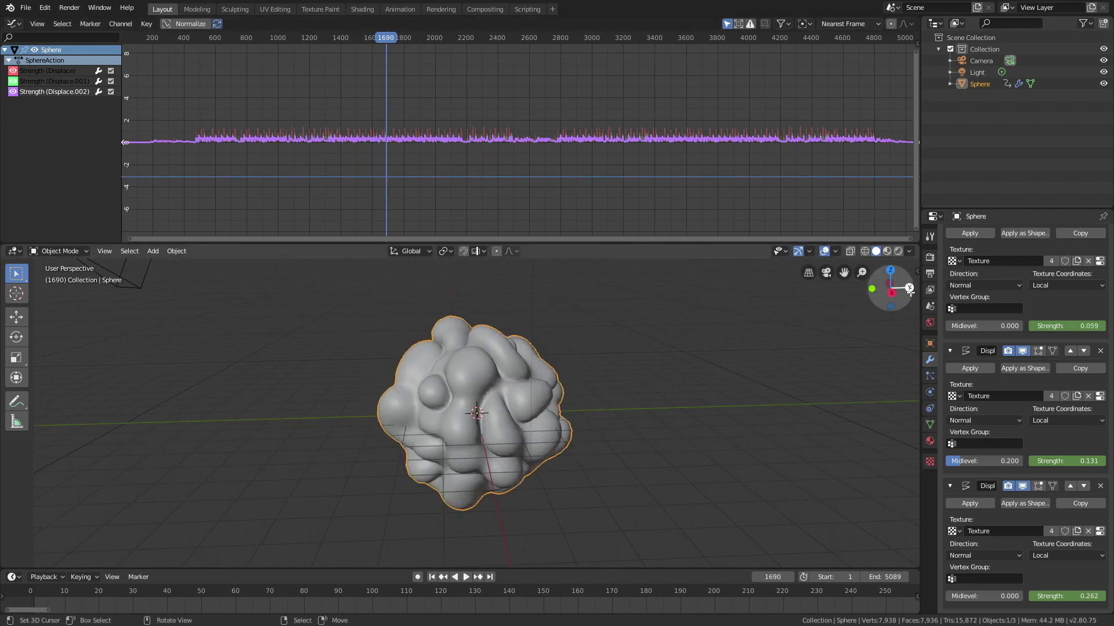
pyautogui.scroll(2, 970, 280)
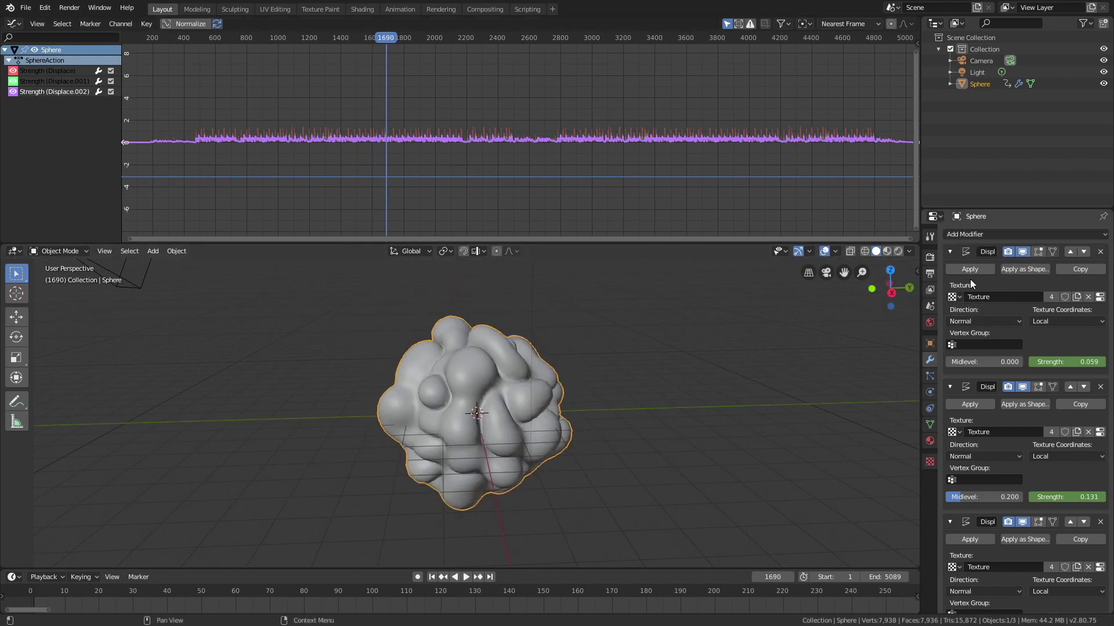
pyautogui.click(951, 252)
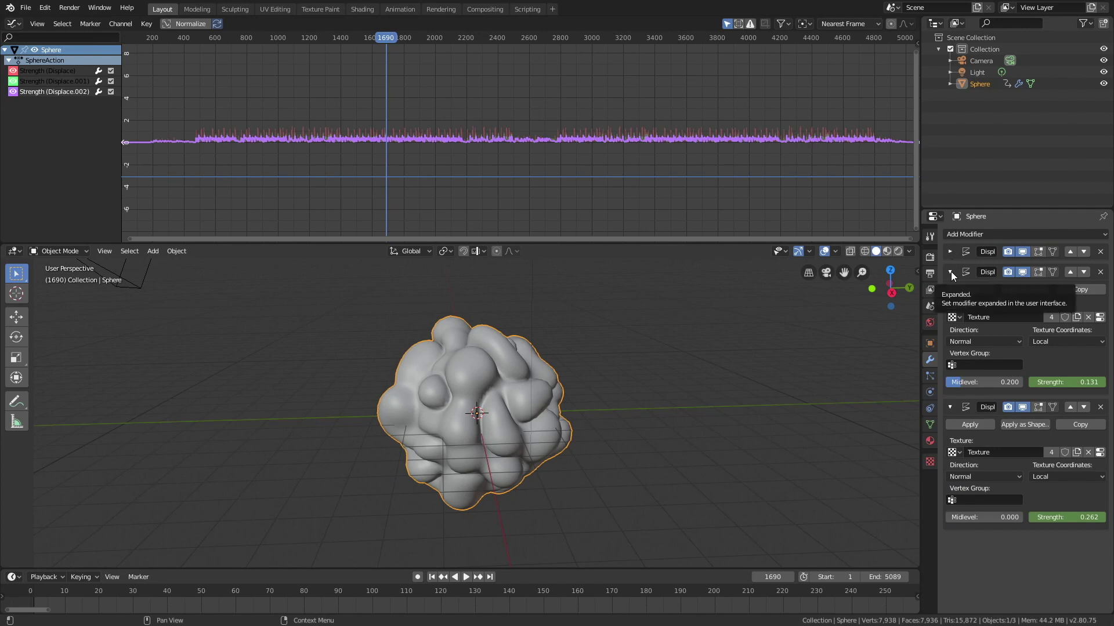
pyautogui.click(951, 272)
pyautogui.click(951, 291)
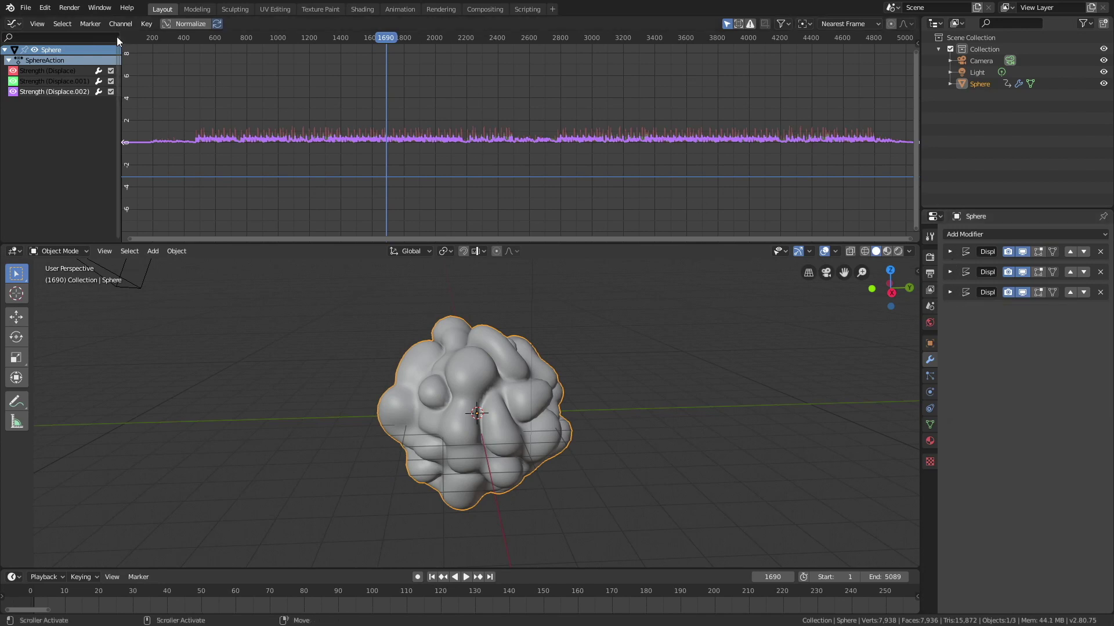
# - Save the project as untitled.blend in the Music displace folder
pyautogui.click(25, 8)
pyautogui.click(51, 96)
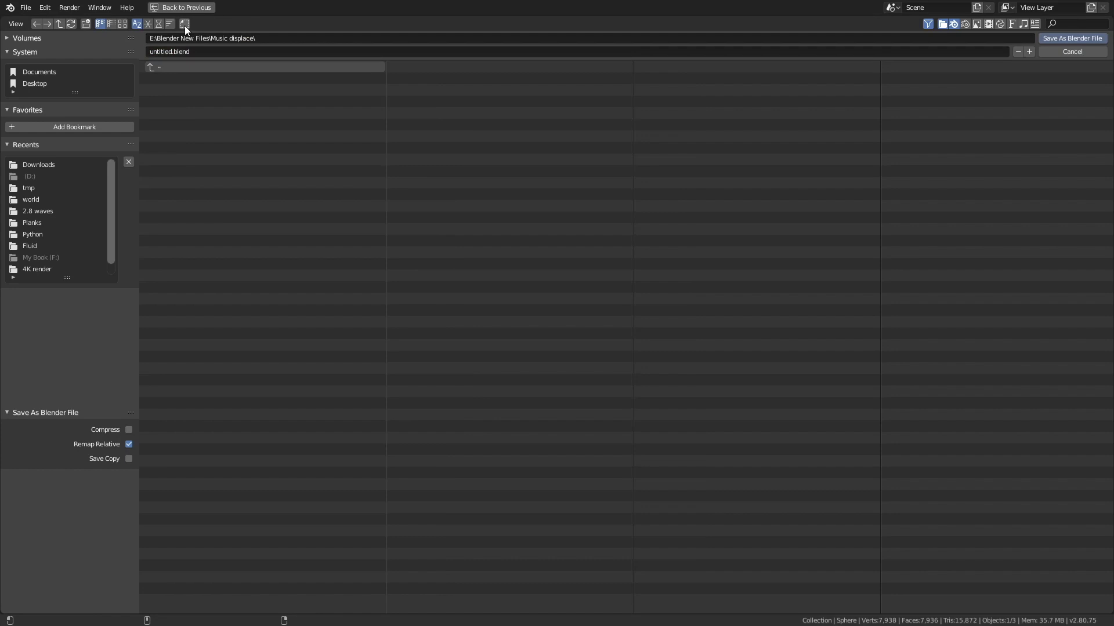
pyautogui.press('Return')
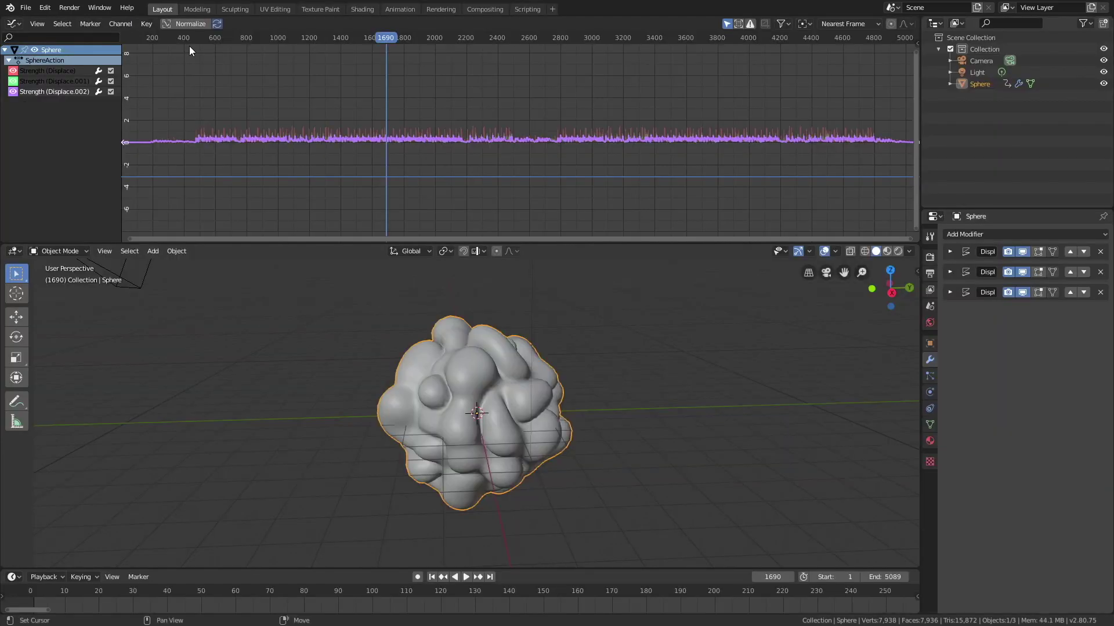
# - Add a Subdivision Surface modifier to the sphere below the Displace modifiers and inspect the smoothed surface
pyautogui.moveTo(421, 310); pyautogui.dragTo(632, 364, button='middle')
pyautogui.scroll(5, 567, 330)
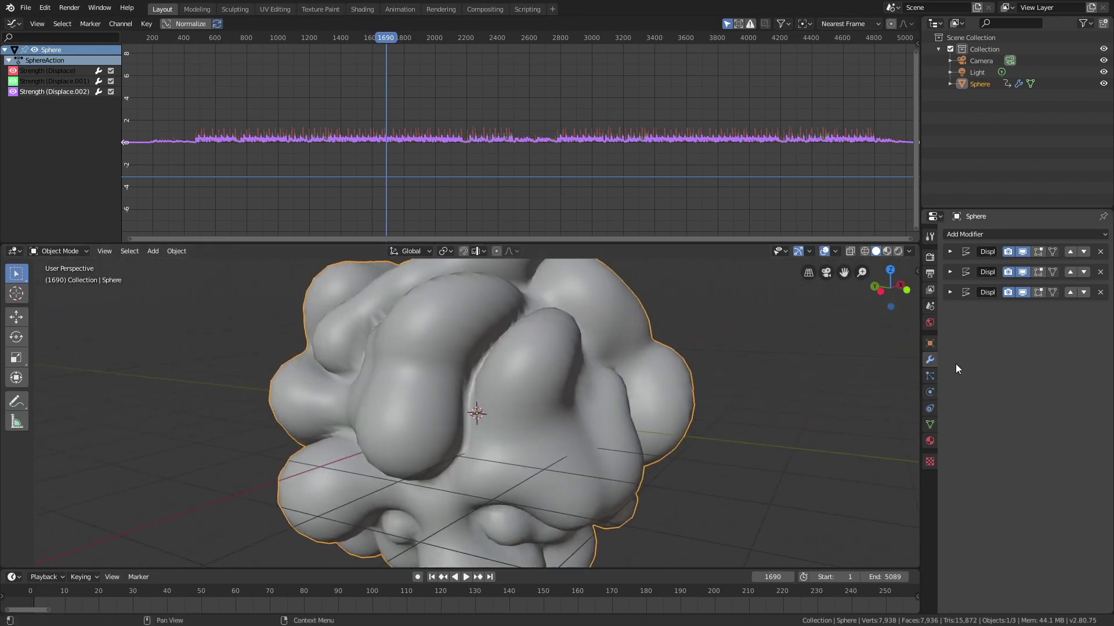
pyautogui.click(969, 232)
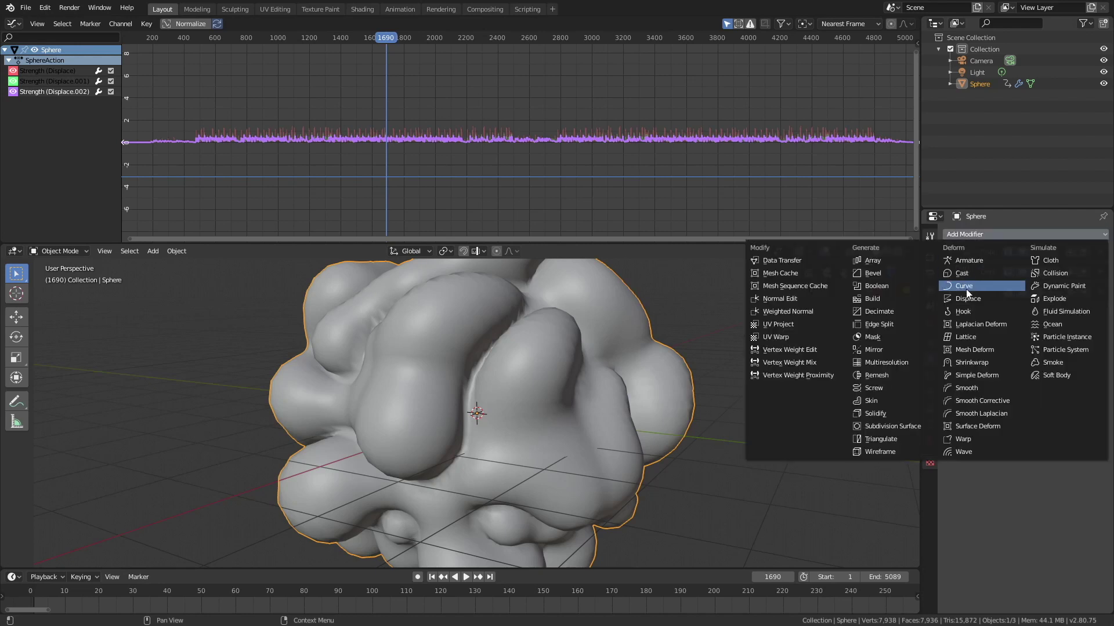
pyautogui.click(917, 427)
pyautogui.moveTo(754, 379); pyautogui.dragTo(565, 374, button='middle')
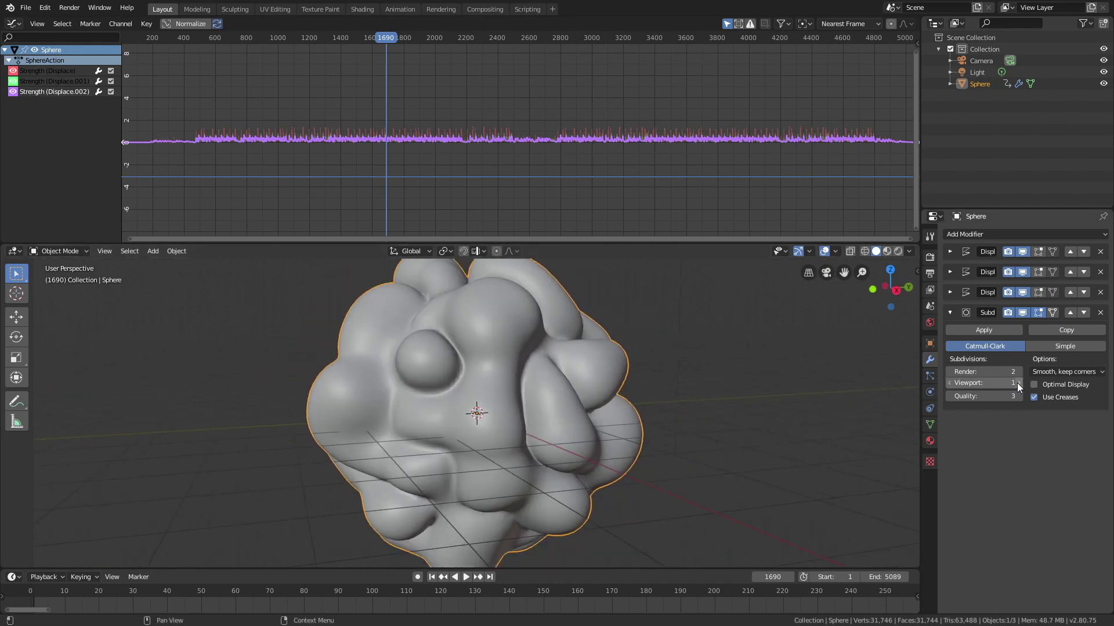
# - Try a viewport subdivision level of 2 on the sphere and return it to 1
pyautogui.click(1016, 383)
pyautogui.moveTo(754, 381); pyautogui.dragTo(685, 370, button='middle')
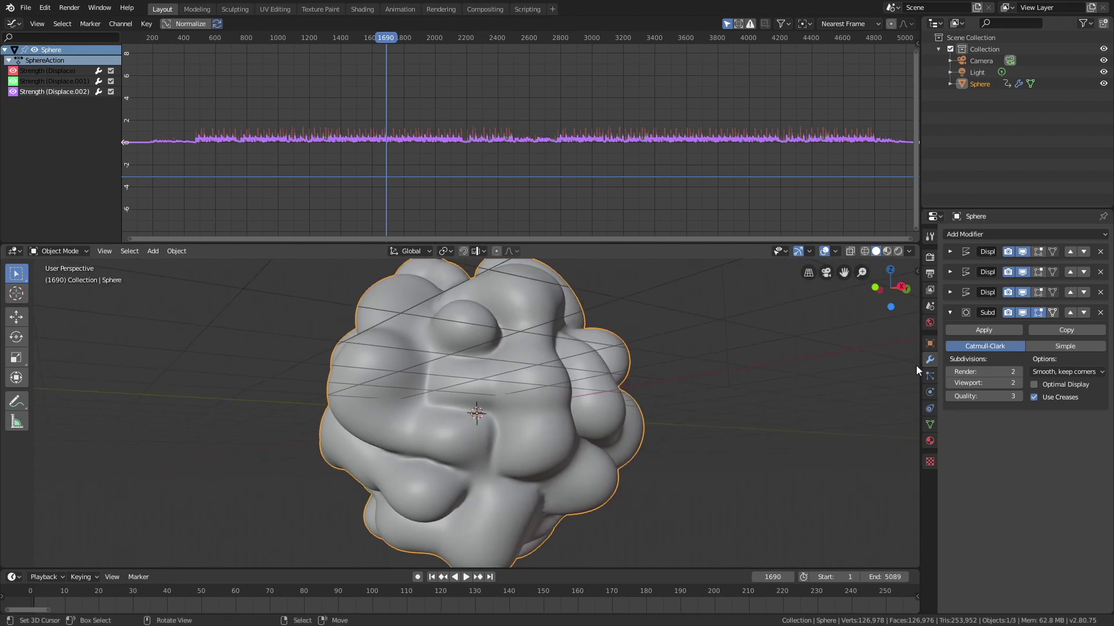
pyautogui.click(951, 383)
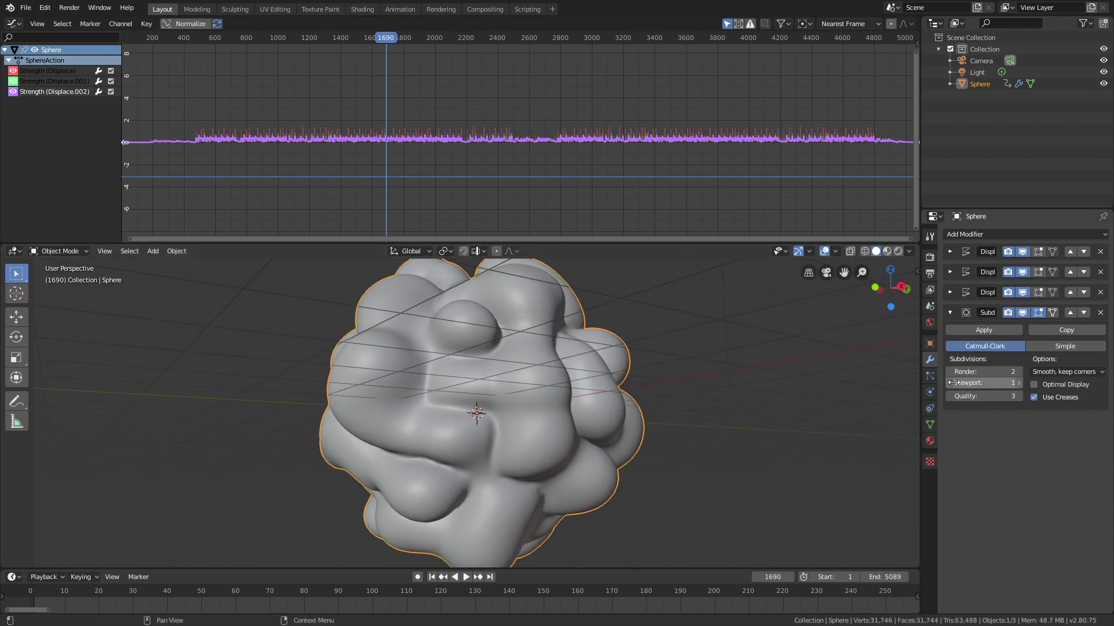
pyautogui.moveTo(649, 337); pyautogui.dragTo(666, 354, button='middle')
pyautogui.scroll(-1, 666, 353)
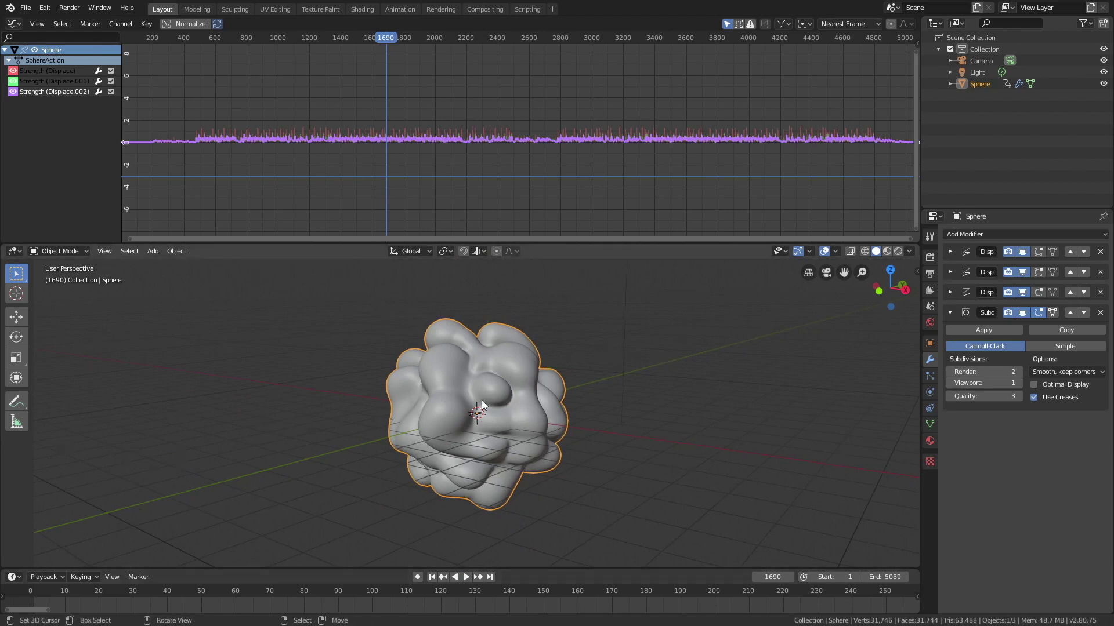
# - Scrub and play the subdivided sphere's animation, stopping at frame 2164
pyautogui.click(423, 141)
pyautogui.moveTo(426, 147); pyautogui.dragTo(432, 147)
pyautogui.press('space')
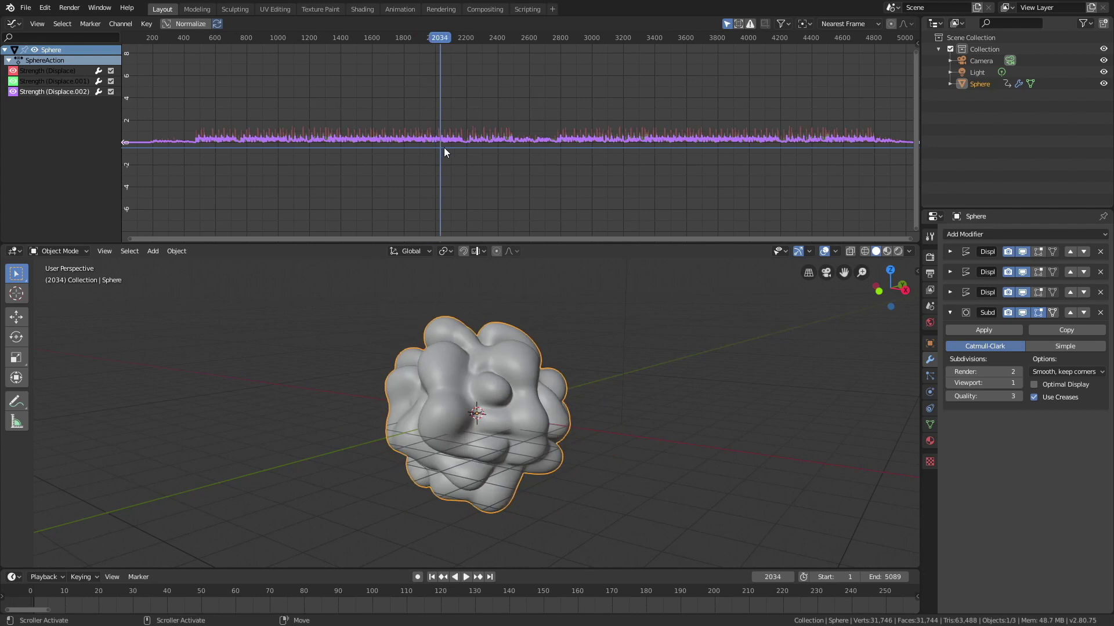
pyautogui.moveTo(464, 148); pyautogui.dragTo(460, 150)
pyautogui.press('space')
# - Raise the Subdivision Surface modifier's viewport level to 3 and inspect the sphere's surface up close
pyautogui.moveTo(632, 389); pyautogui.dragTo(522, 441, button='middle')
pyautogui.scroll(5, 582, 488)
pyautogui.click(1017, 381)
pyautogui.click(1018, 382)
pyautogui.moveTo(566, 369); pyautogui.dragTo(658, 308, button='middle')
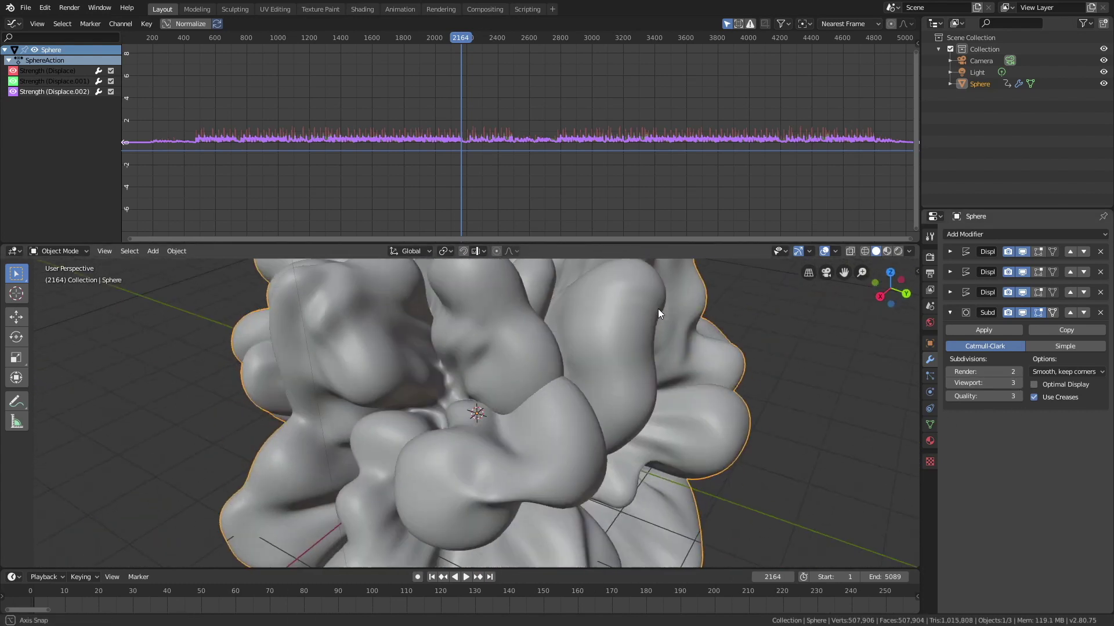
# - Lower the viewport subdivisions to 2, examine the sphere, and set them back to 1
pyautogui.scroll(-6, 722, 319)
pyautogui.click(952, 383)
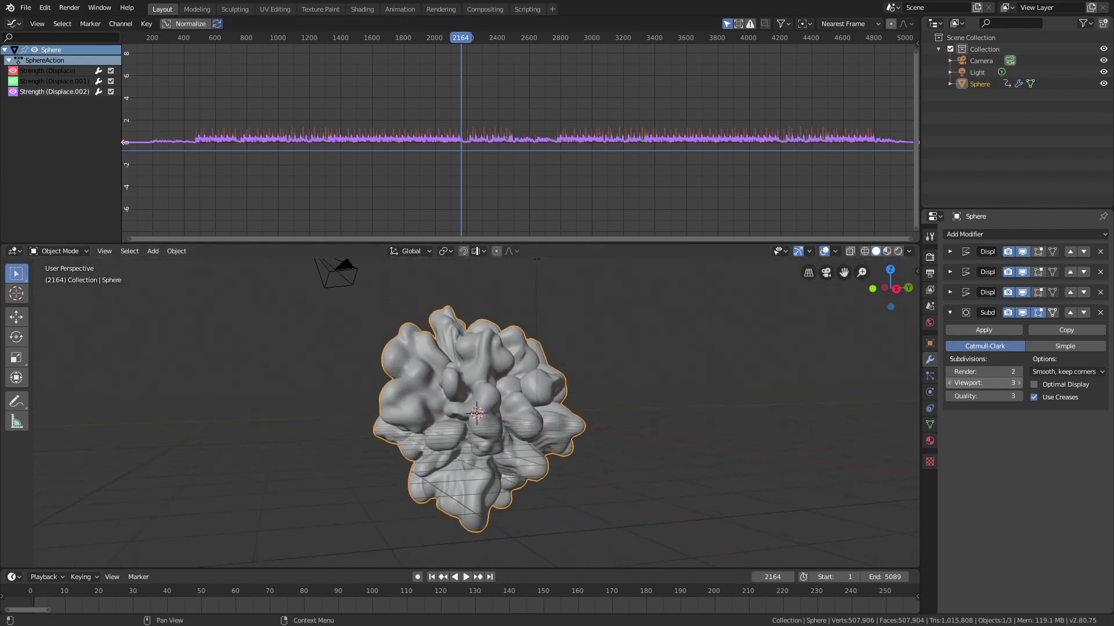
pyautogui.moveTo(598, 355); pyautogui.dragTo(597, 402, button='middle')
pyautogui.scroll(5, 596, 398)
pyautogui.moveTo(549, 432); pyautogui.dragTo(593, 347, button='middle')
pyautogui.scroll(-5, 604, 367)
pyautogui.click(951, 383)
pyautogui.moveTo(576, 383); pyautogui.dragTo(569, 367, button='middle')
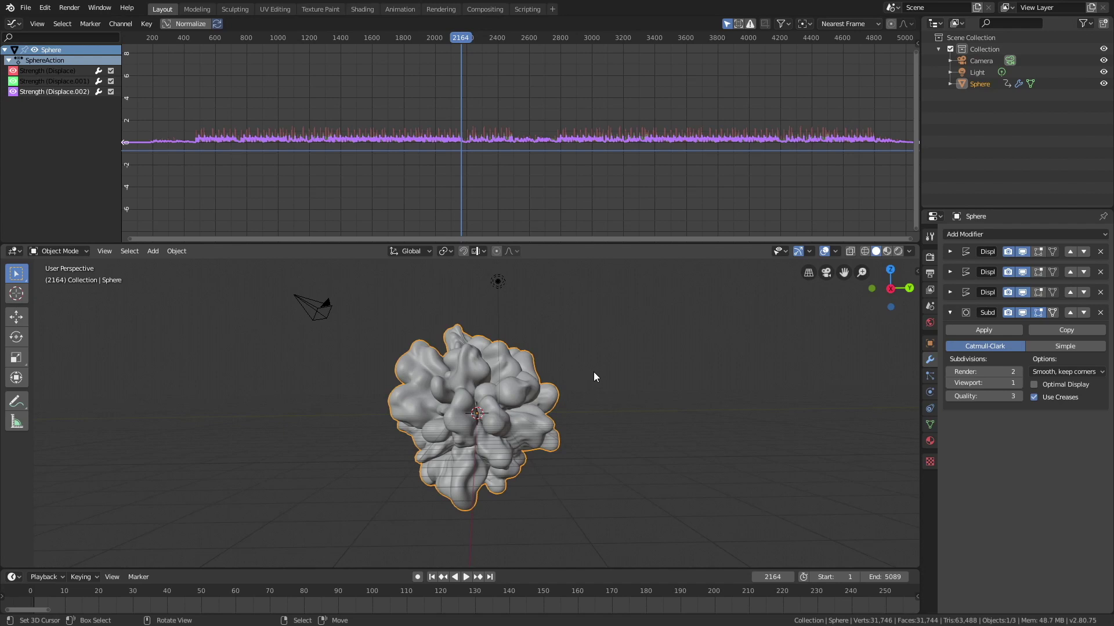
# - Assign an Environment Texture to the world background color
pyautogui.click(931, 323)
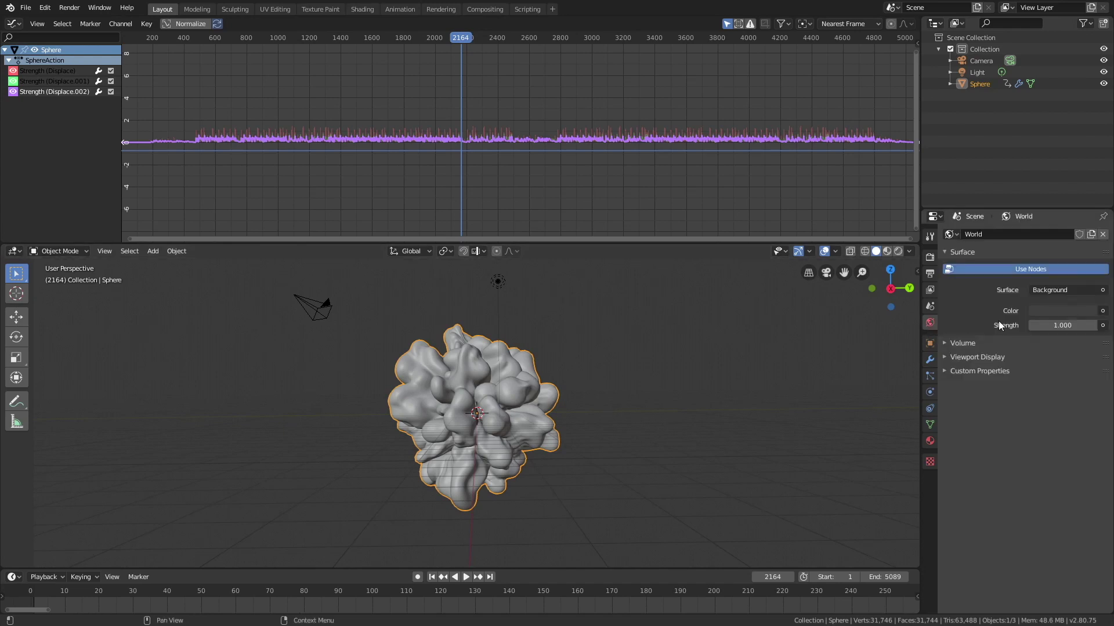
pyautogui.click(1102, 311)
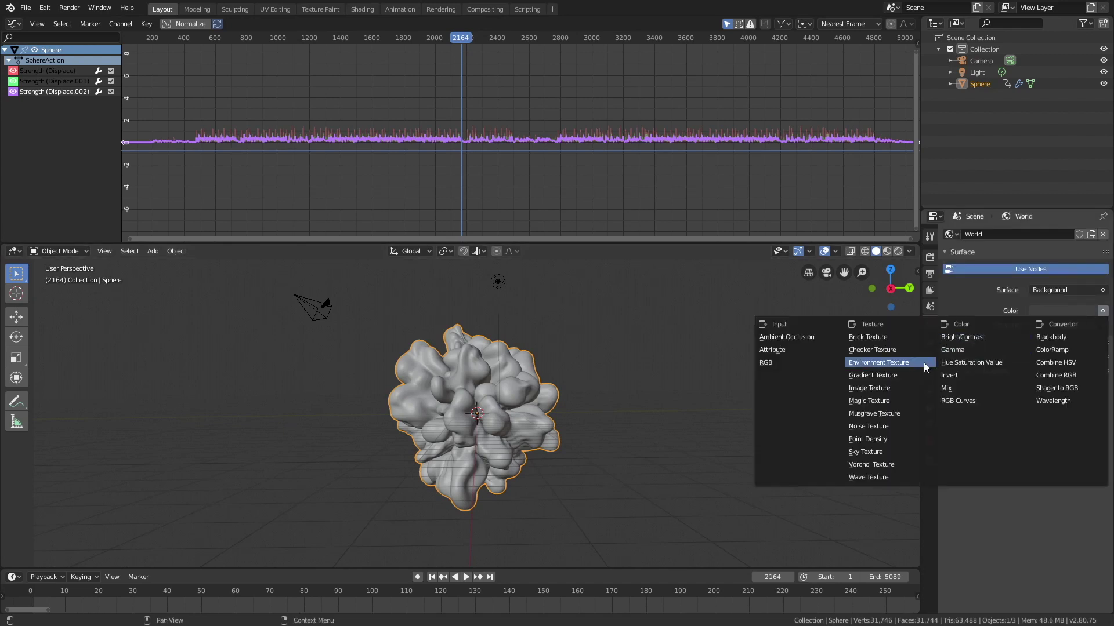
pyautogui.click(923, 363)
# - Pick the Factory Catwalk set in the sIBL Archive and load Factory_Catwalk_2k.hdr from its downloaded folder as the world's environment image
pyautogui.click(1087, 327)
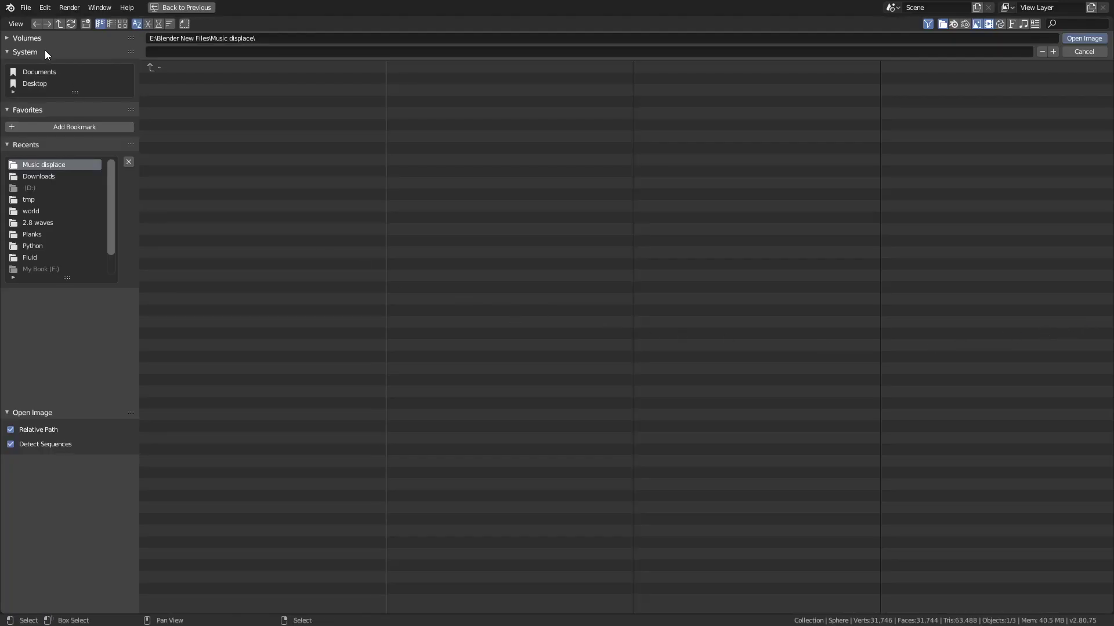
pyautogui.click(37, 176)
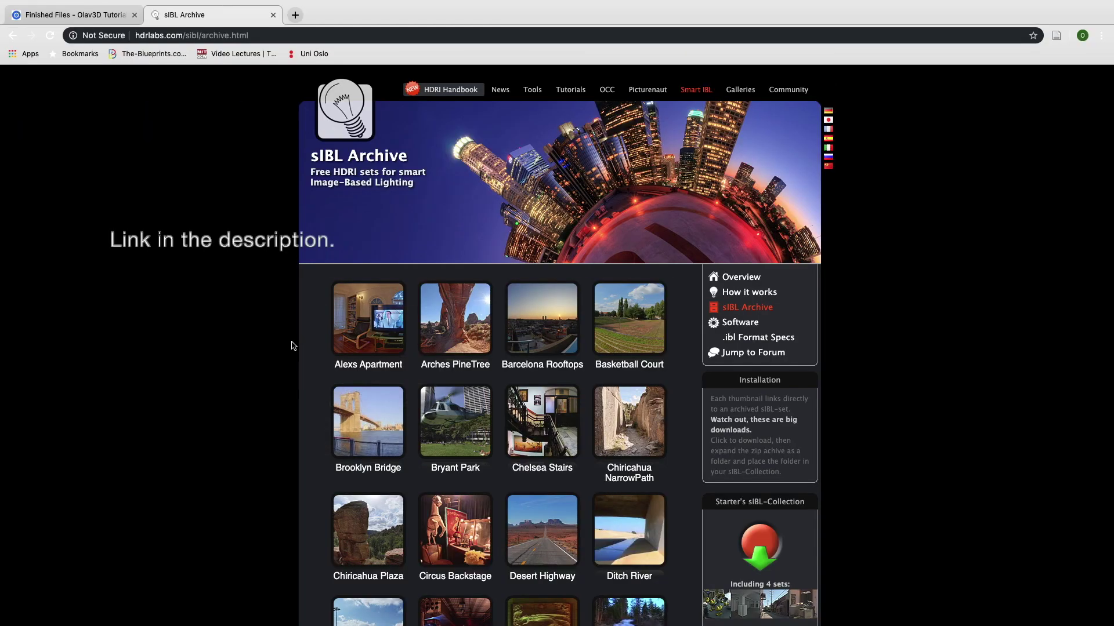
pyautogui.scroll(-4, 292, 345)
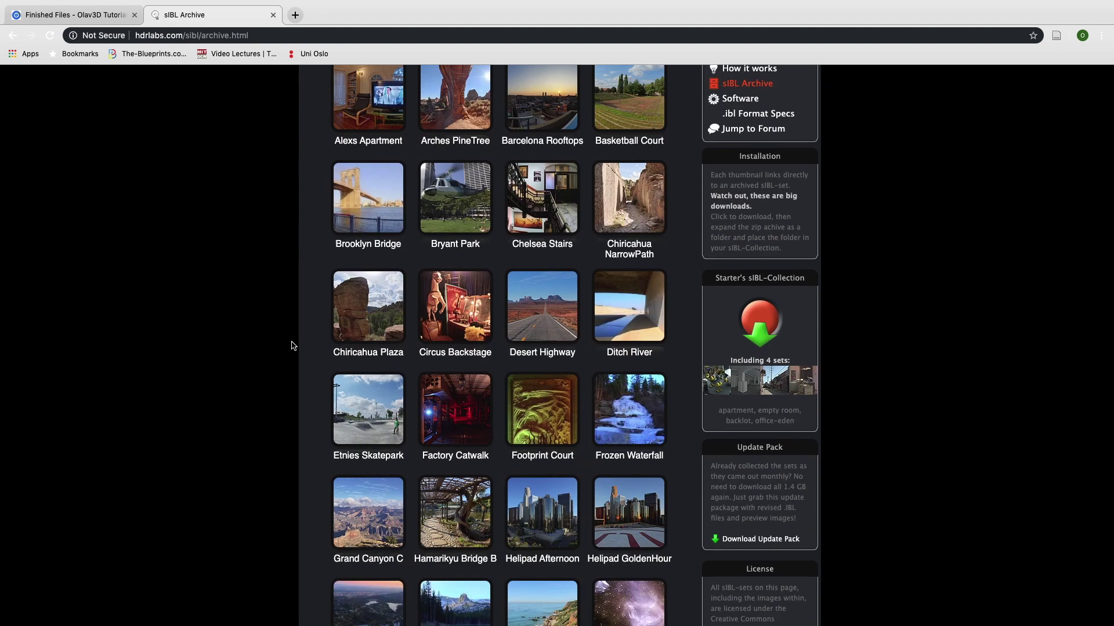
pyautogui.click(465, 428)
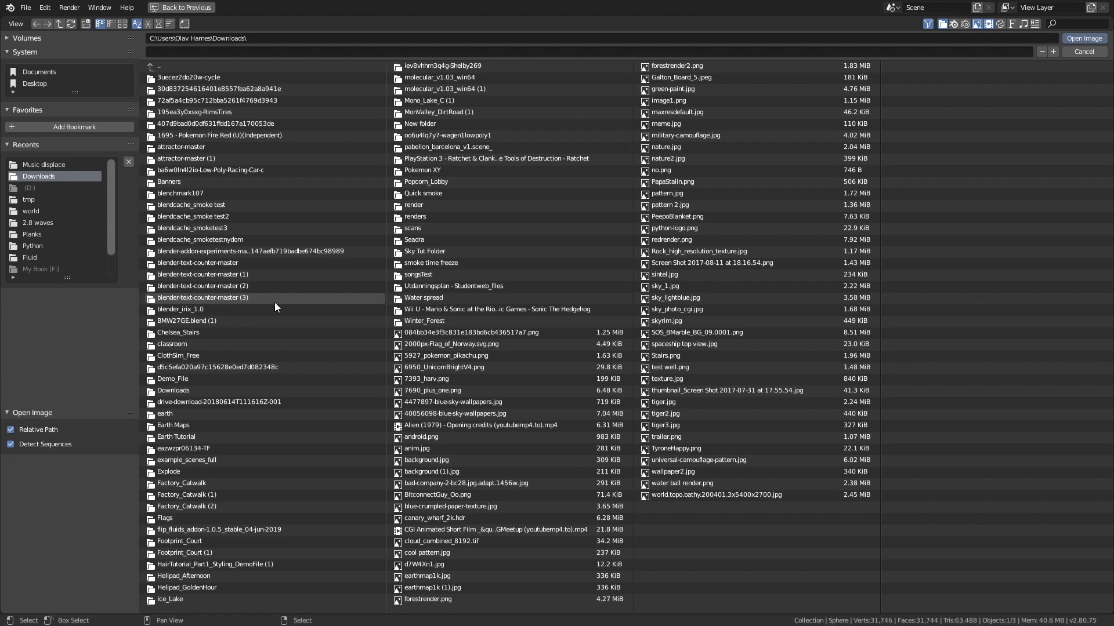
pyautogui.click(204, 485)
pyautogui.click(242, 79)
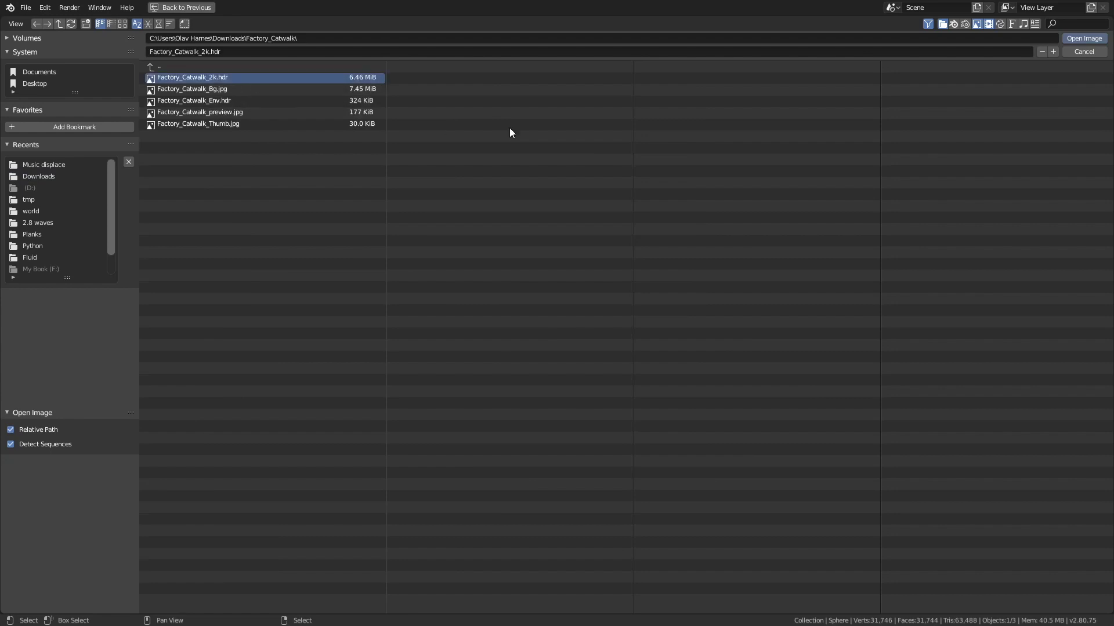
pyautogui.click(1085, 39)
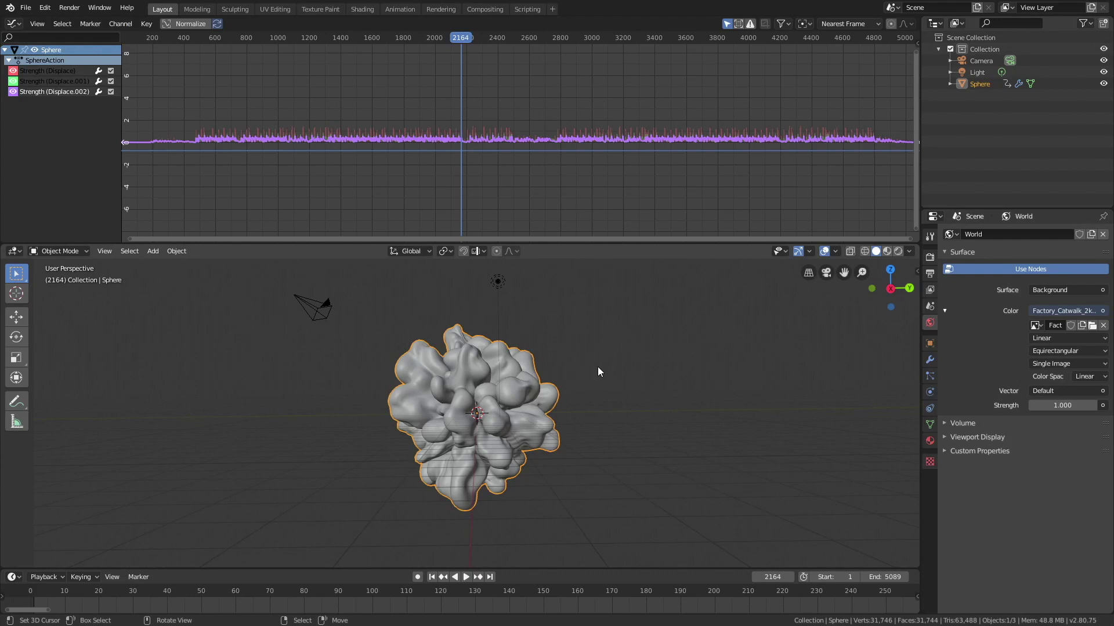
# - Preview the environment lighting on the sphere in rendered shading and return the viewport to solid shading
pyautogui.click(898, 254)
pyautogui.moveTo(778, 314)
pyautogui.mouseDown(button='middle')
pyautogui.moveTo(635, 374)
pyautogui.moveTo(680, 370)
pyautogui.moveTo(628, 391)
pyautogui.moveTo(592, 383)
pyautogui.mouseUp(button='middle')
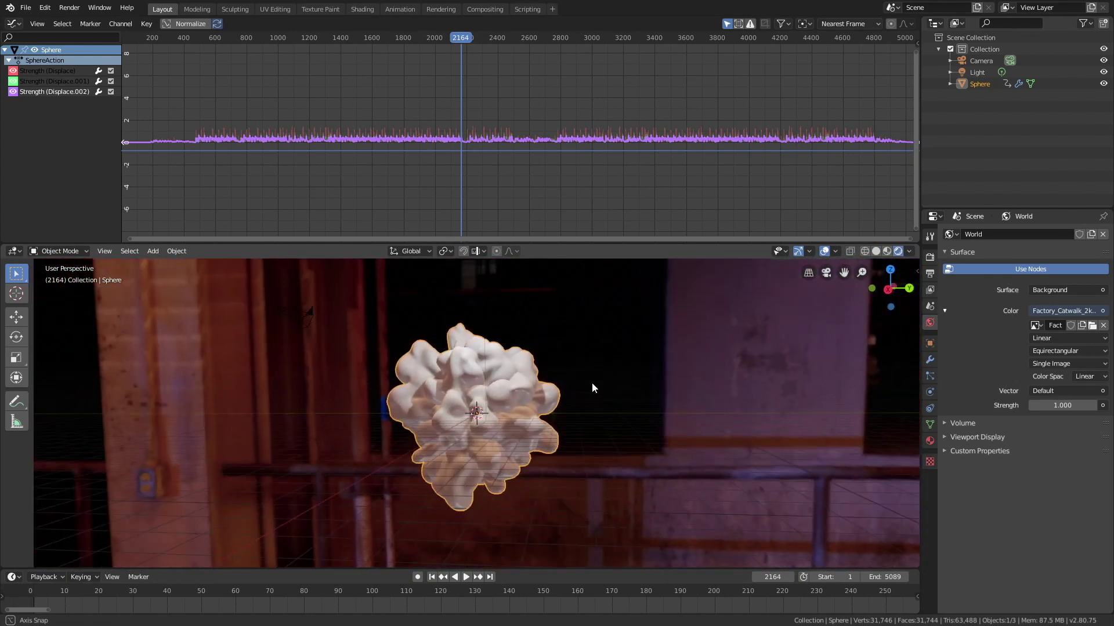
pyautogui.click(876, 251)
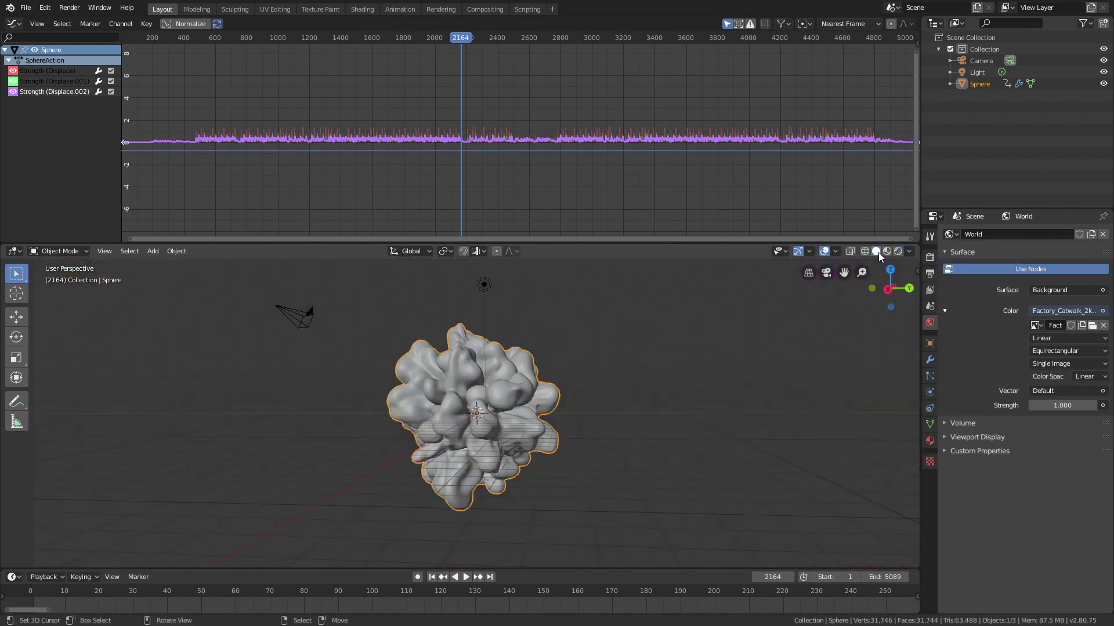
# - Change the scene's light to a Sun with a strength of 15
pyautogui.click(485, 285)
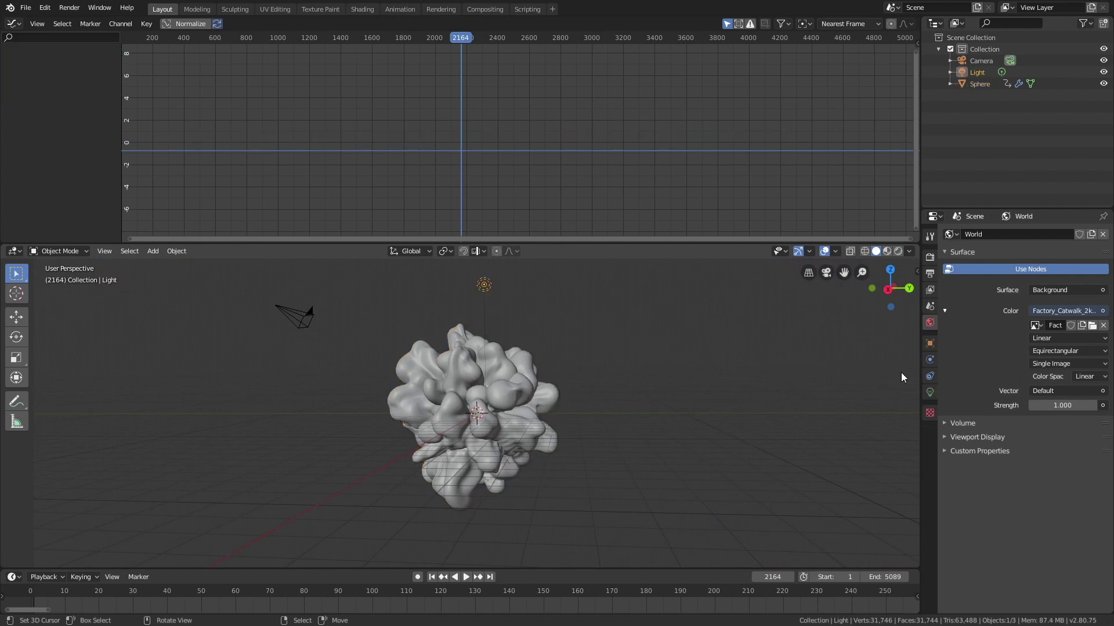
pyautogui.click(930, 392)
pyautogui.click(1005, 283)
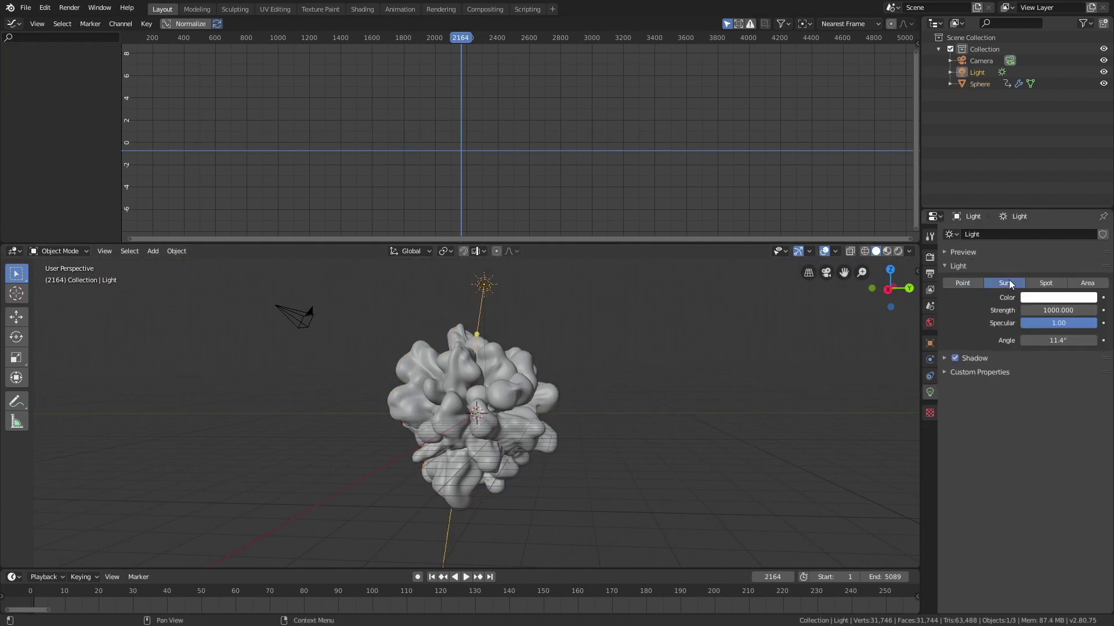
pyautogui.click(1066, 309)
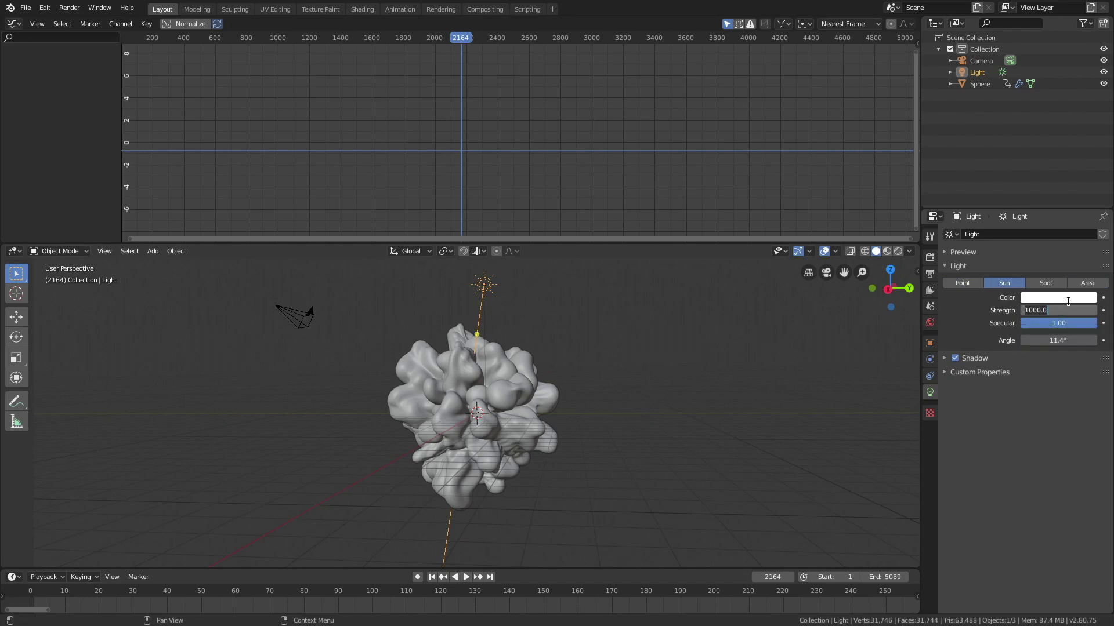
pyautogui.write('15')
pyautogui.press('Return')
# - Move and rotate the sun light so it shines diagonally onto the sphere, and switch the viewport to rendered shading
pyautogui.moveTo(667, 360); pyautogui.dragTo(609, 409, button='middle')
pyautogui.press('g')
pyautogui.click(703, 385)
pyautogui.press('r')
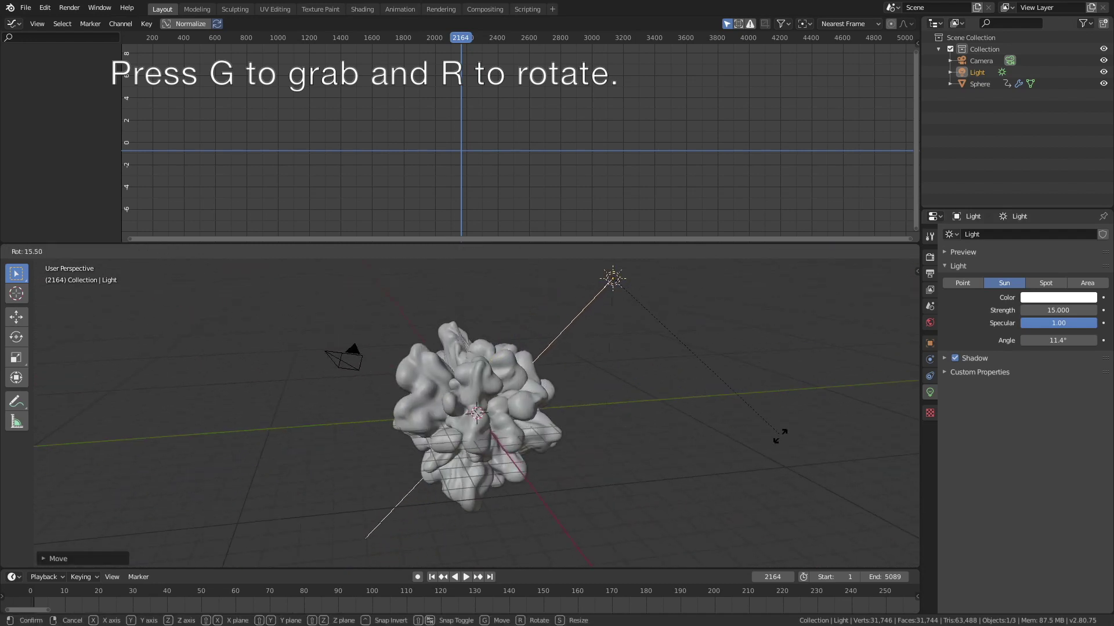
pyautogui.click(693, 403)
pyautogui.moveTo(693, 402)
pyautogui.mouseDown(button='middle')
pyautogui.moveTo(656, 390)
pyautogui.moveTo(691, 388)
pyautogui.mouseUp(button='middle')
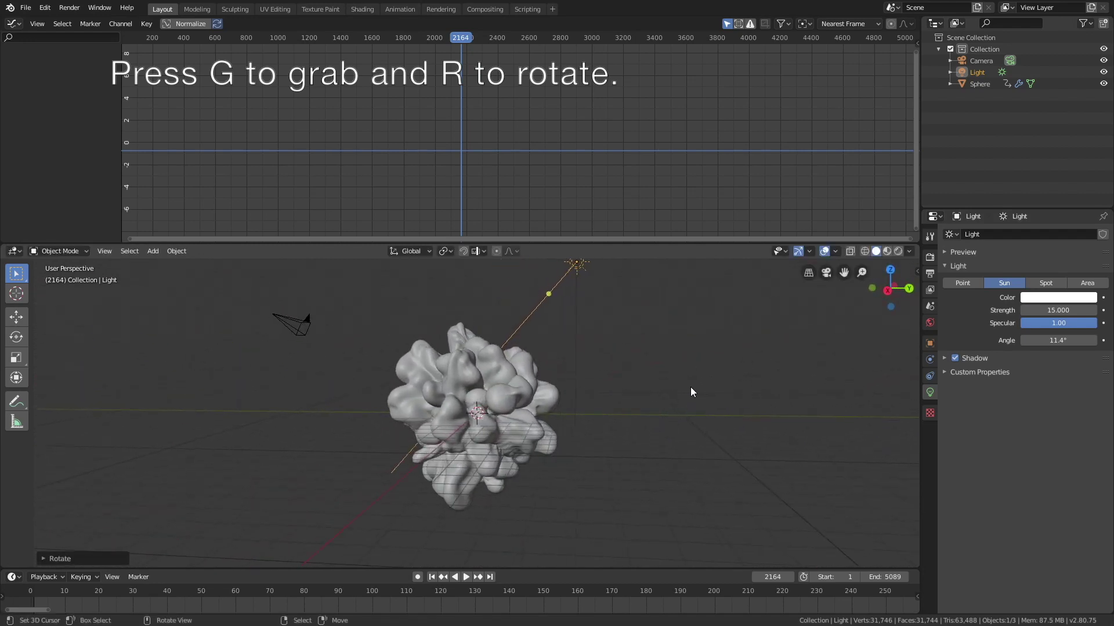
pyautogui.click(899, 252)
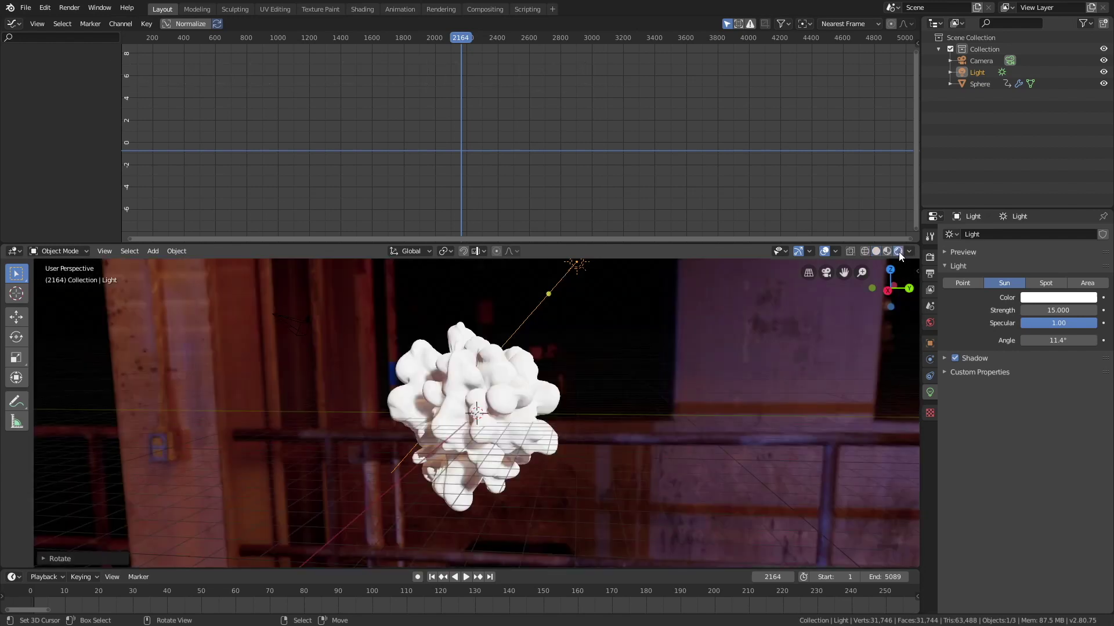
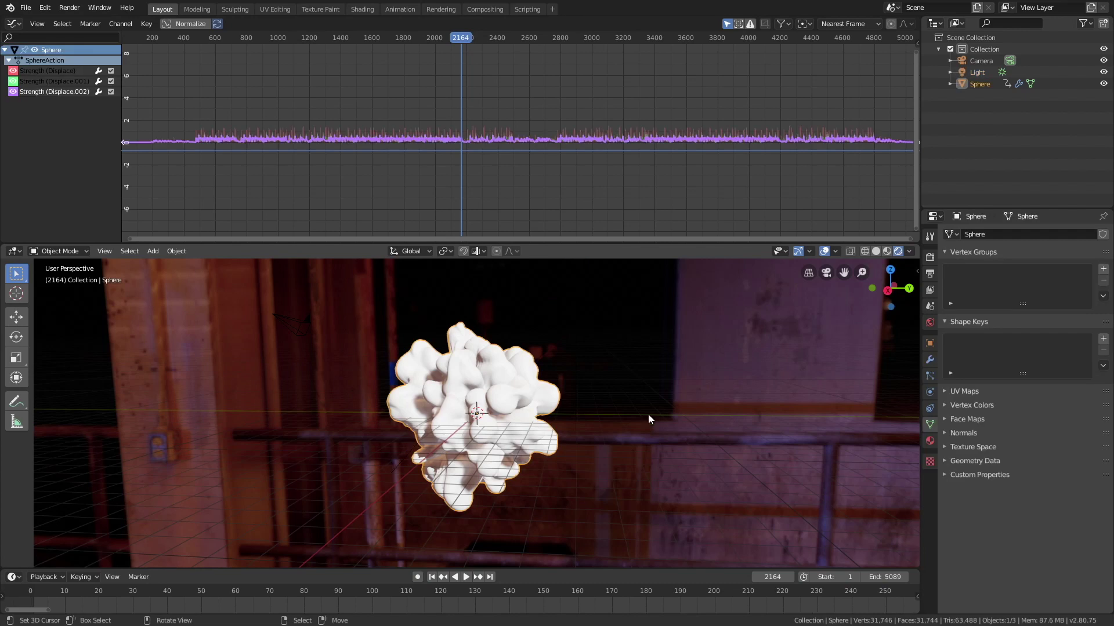
# - Give the sphere a new material with a Glossy BSDF surface and a roughness of 0.15
pyautogui.click(928, 439)
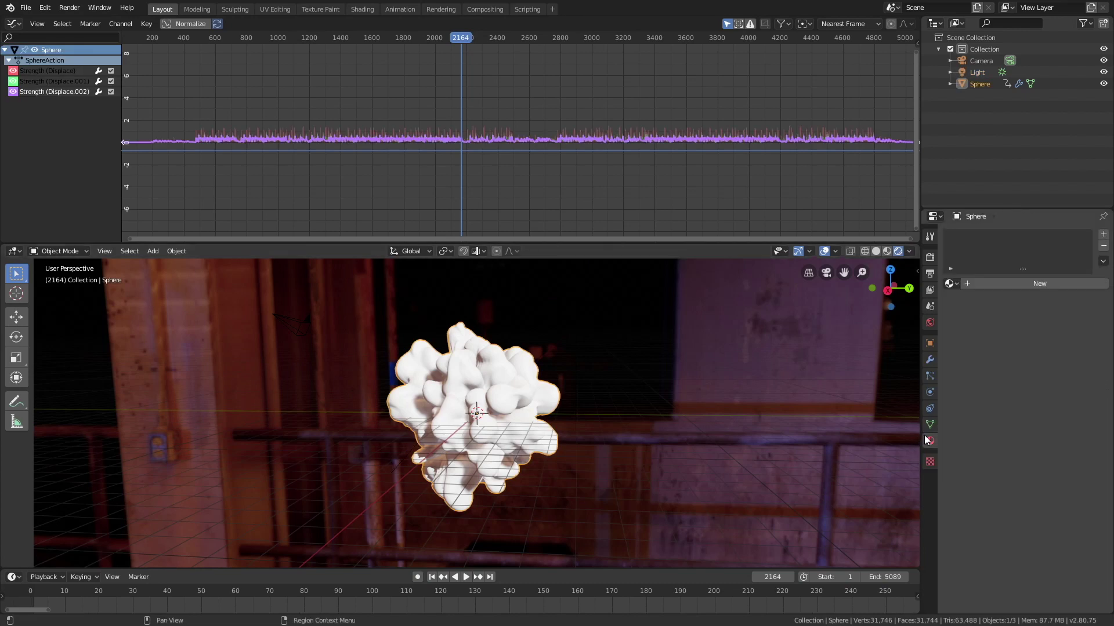
pyautogui.click(1024, 284)
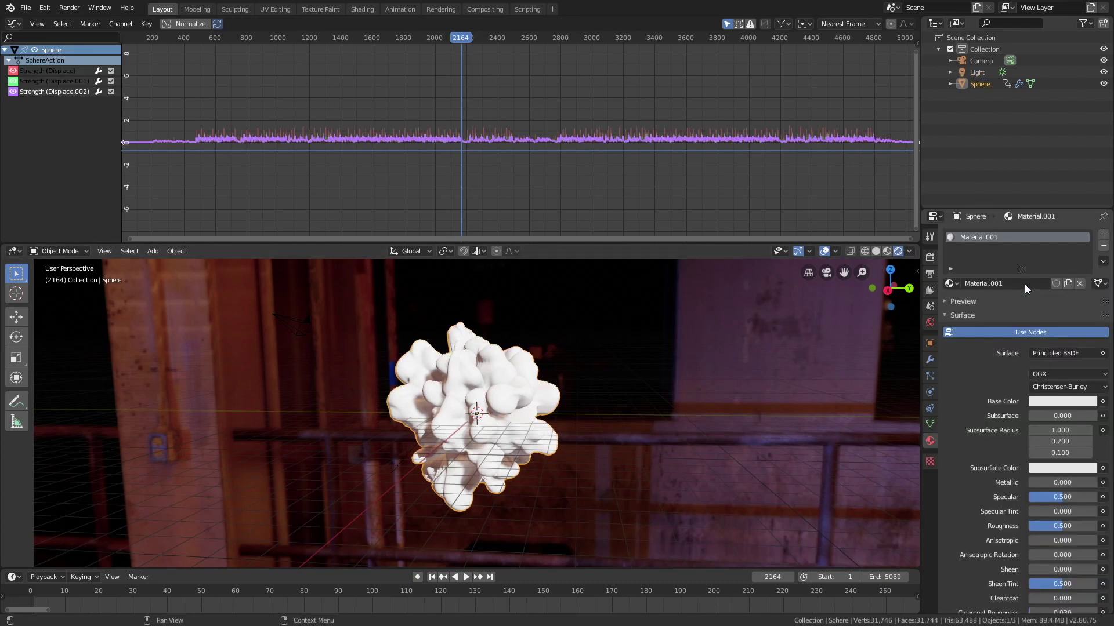
pyautogui.click(1045, 353)
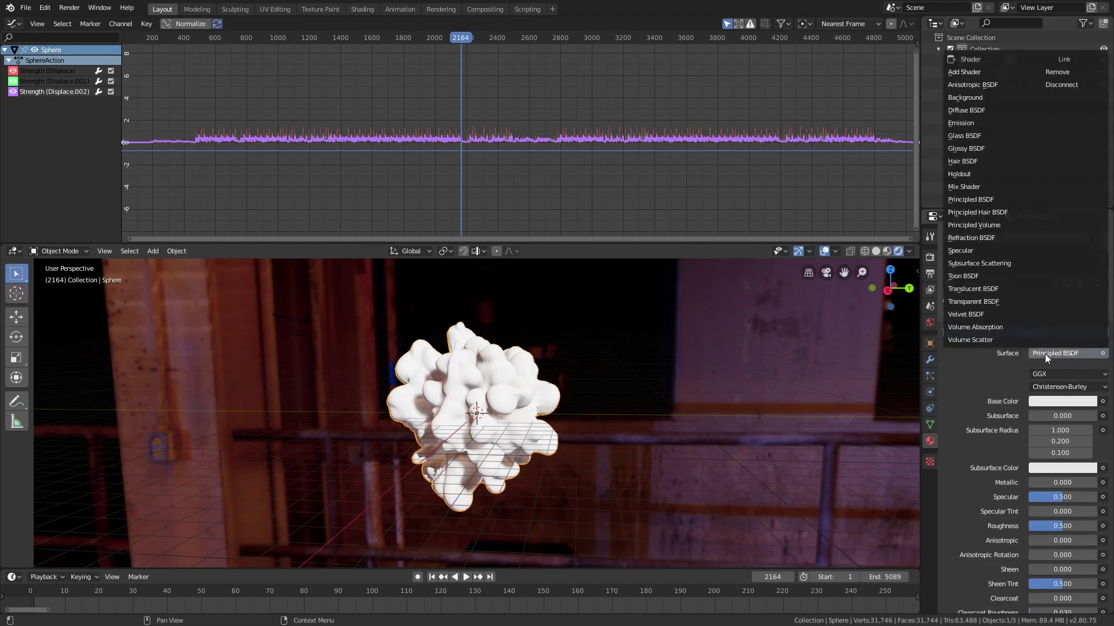
pyautogui.click(977, 149)
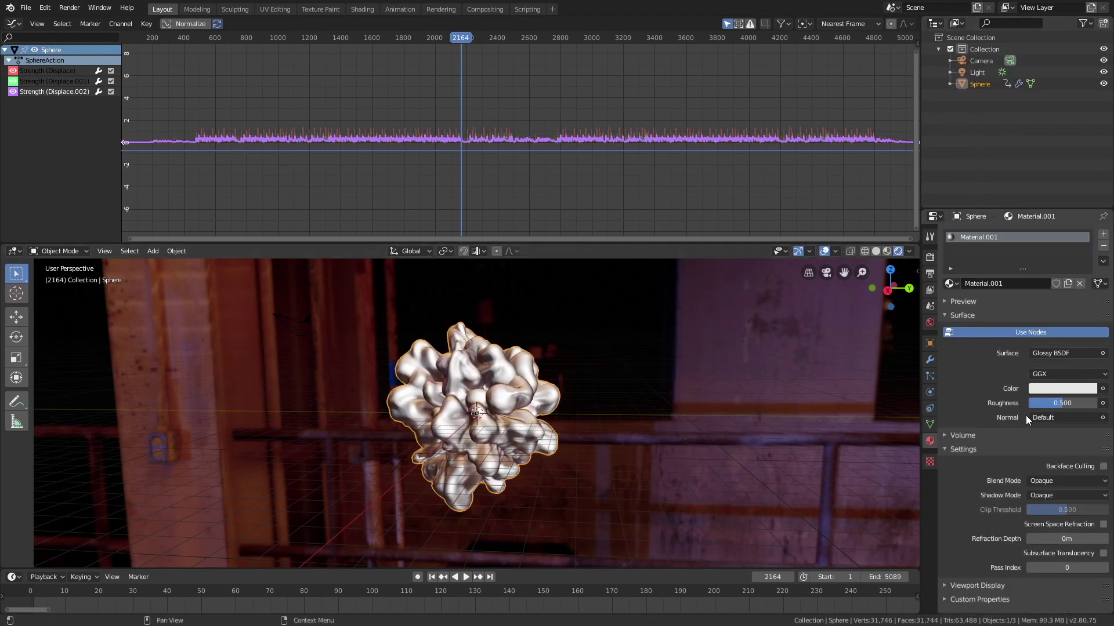
pyautogui.click(1056, 405)
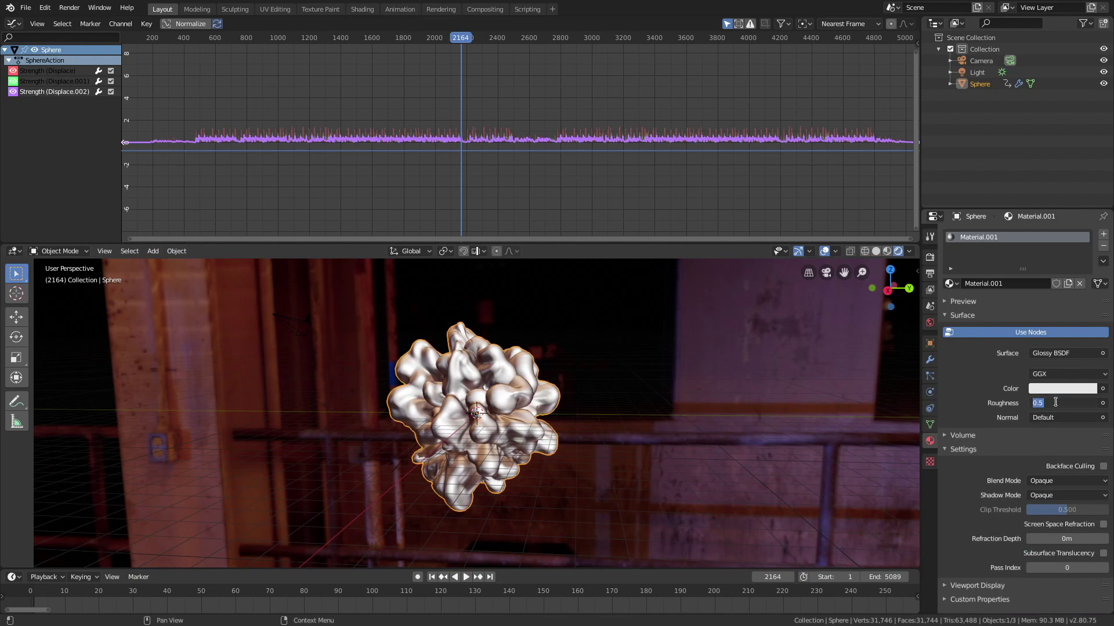
pyautogui.write('.15')
pyautogui.press('Return')
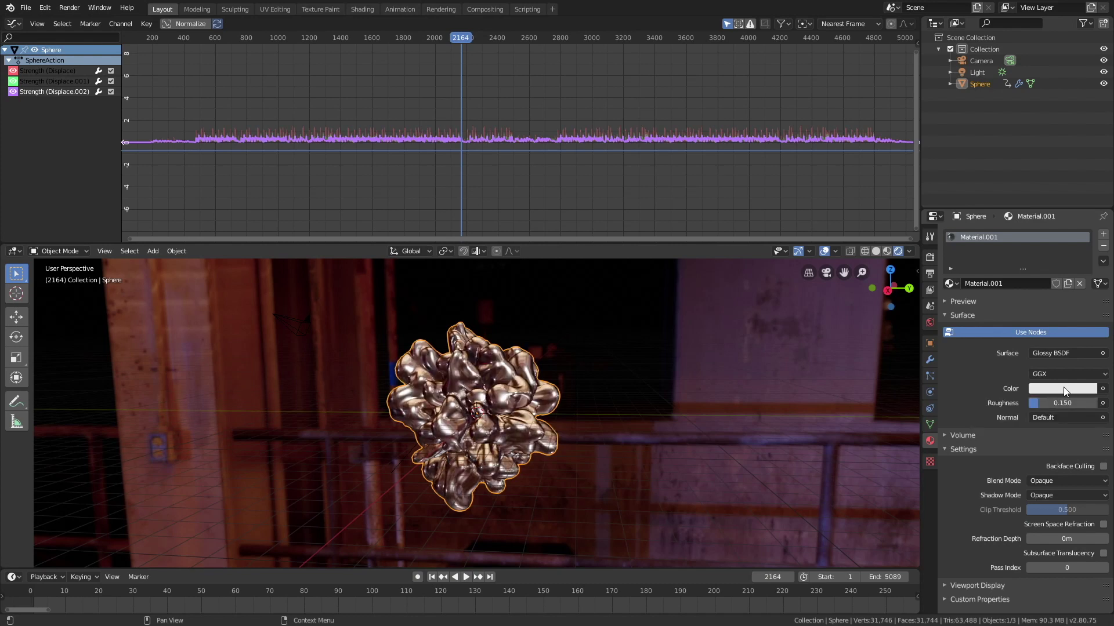
# - Set the color of the sphere's glossy material to a saturated medium blue
pyautogui.click(1065, 390)
pyautogui.click(1061, 239)
pyautogui.moveTo(1060, 238)
pyautogui.mouseDown()
pyautogui.moveTo(1074, 274)
pyautogui.moveTo(1044, 295)
pyautogui.moveTo(1014, 283)
pyautogui.moveTo(1019, 254)
pyautogui.moveTo(1055, 240)
pyautogui.mouseUp()
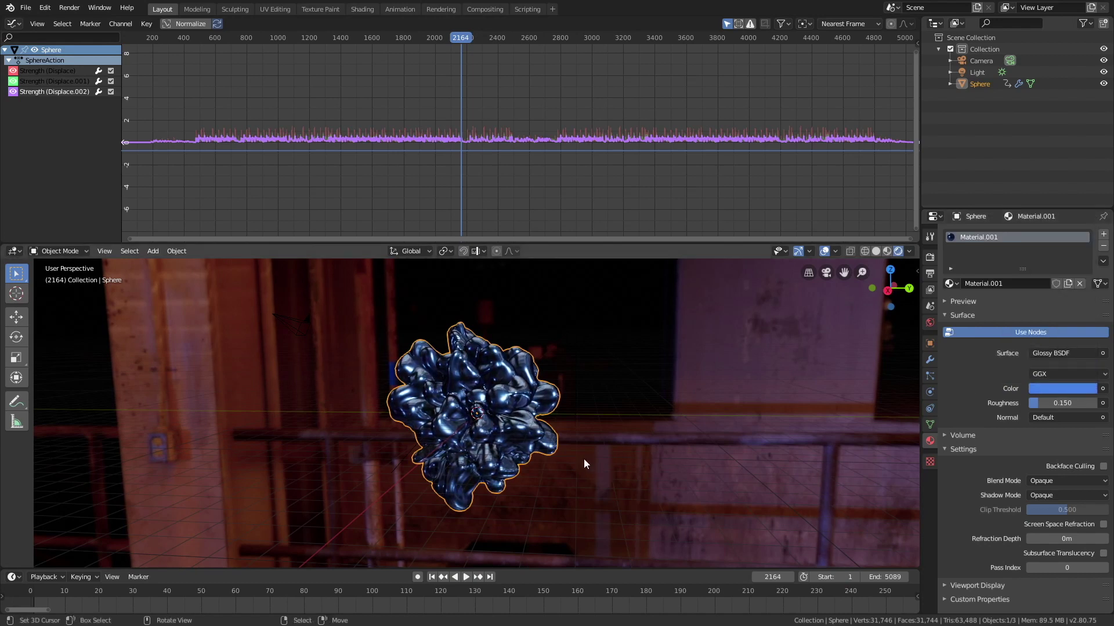
# - Add a mesh plane and move it straight down along the Z axis to just below the sphere
pyautogui.click(152, 250)
pyautogui.moveTo(174, 264)
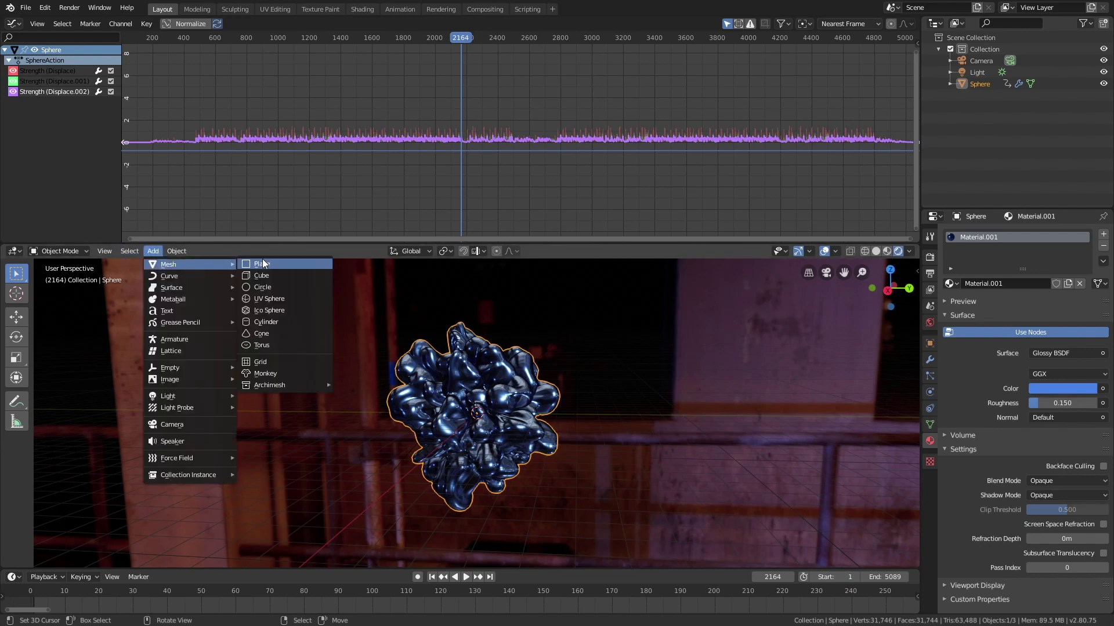
pyautogui.click(263, 260)
pyautogui.press('g')
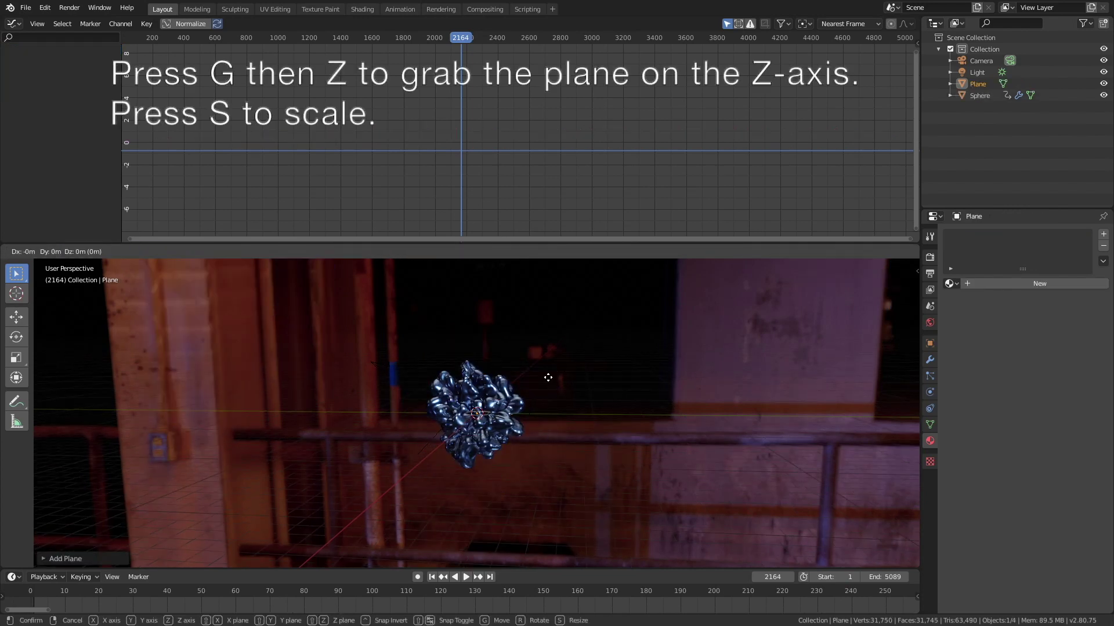
pyautogui.press('z')
pyautogui.click(533, 455)
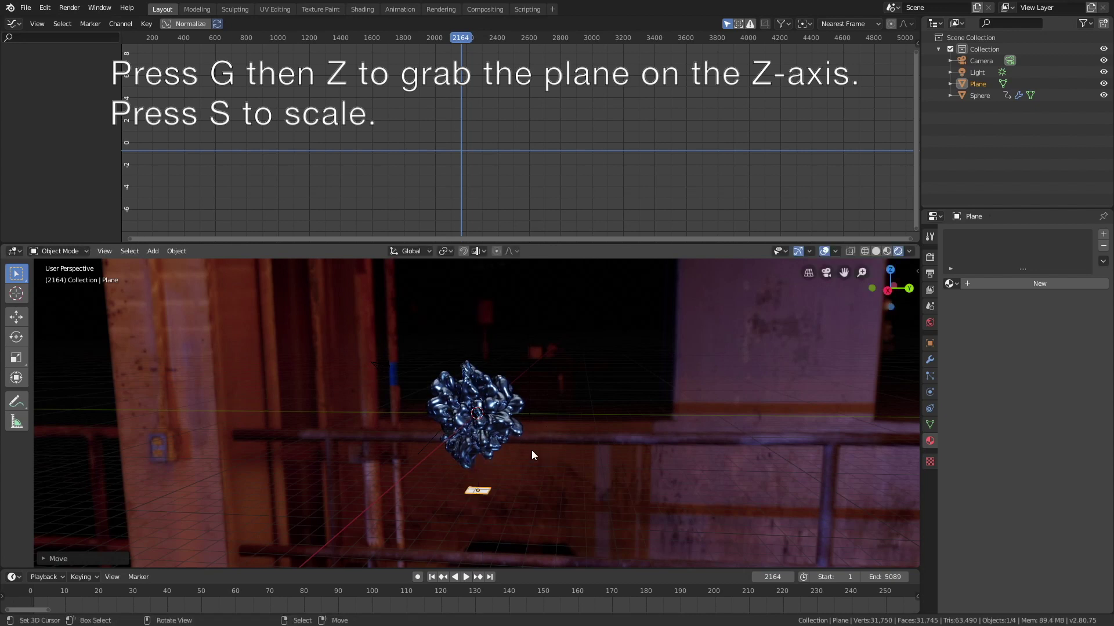
# - Scale the plane up by about 362 times to form a vast floor beneath the sphere
pyautogui.press('s')
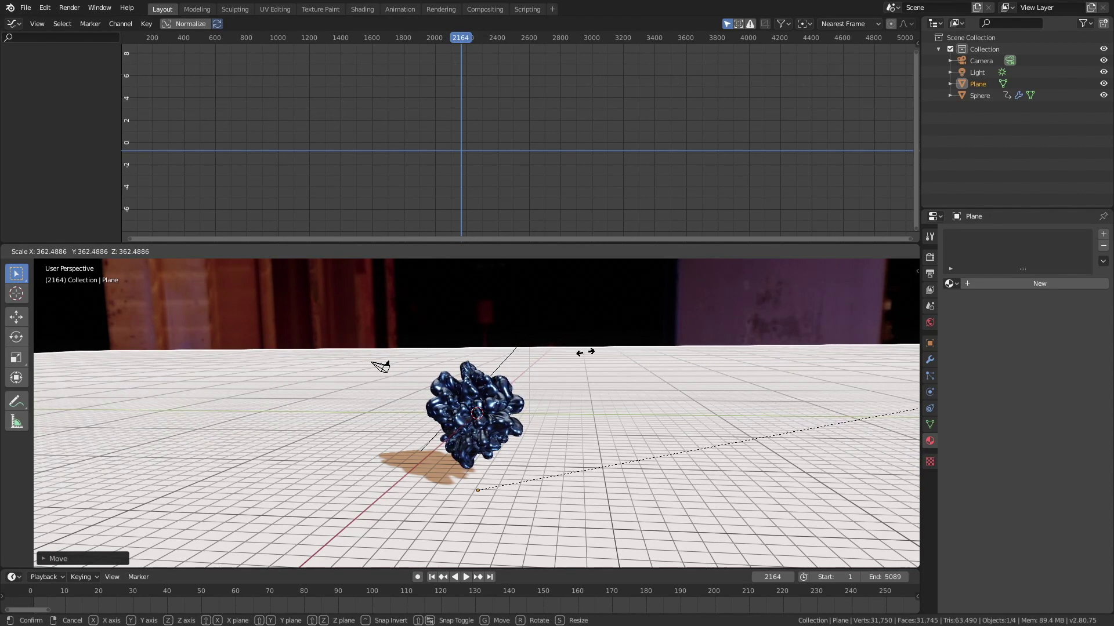
pyautogui.click(585, 352)
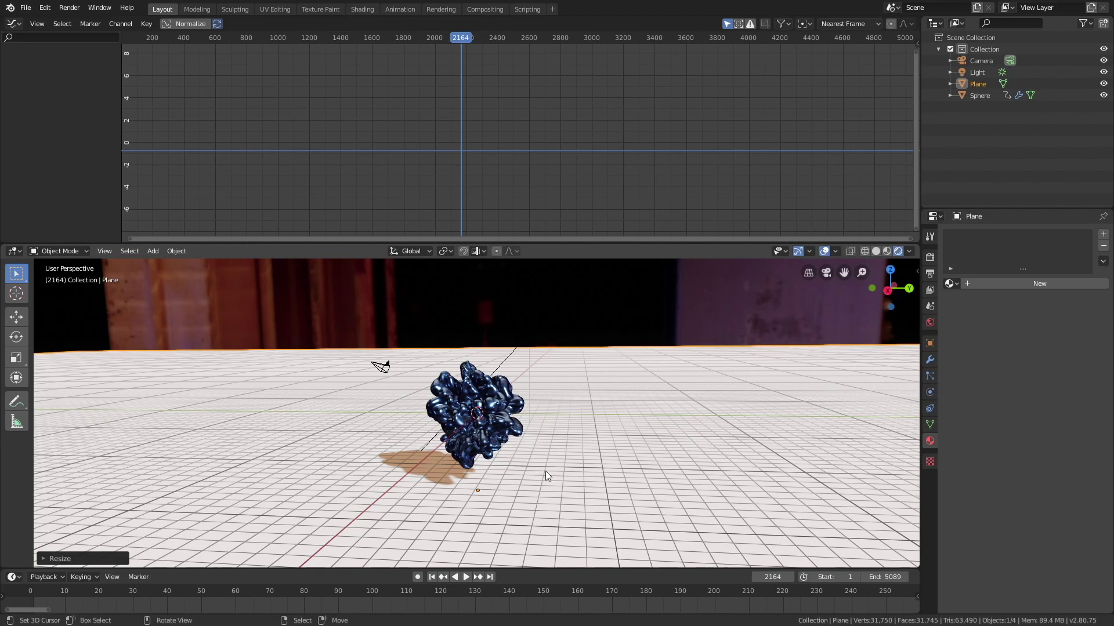
pyautogui.moveTo(553, 447)
pyautogui.mouseDown(button='middle')
pyautogui.moveTo(641, 443)
pyautogui.moveTo(570, 452)
pyautogui.mouseUp(button='middle')
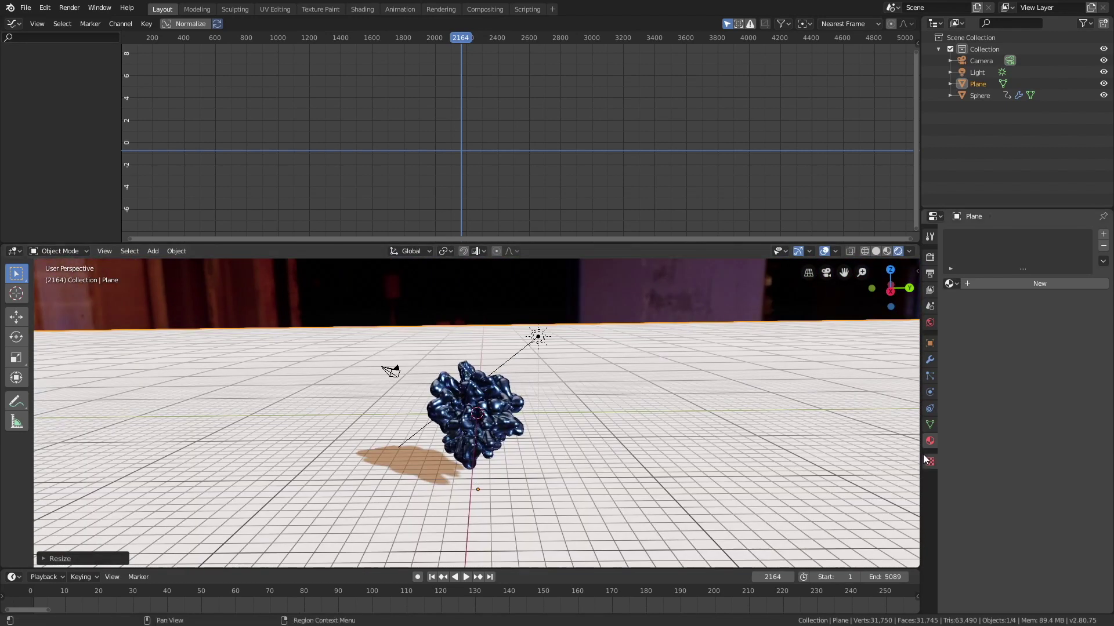
# - Give the floor plane a new material with a Glossy BSDF surface and a roughness of 0.25
pyautogui.click(1019, 287)
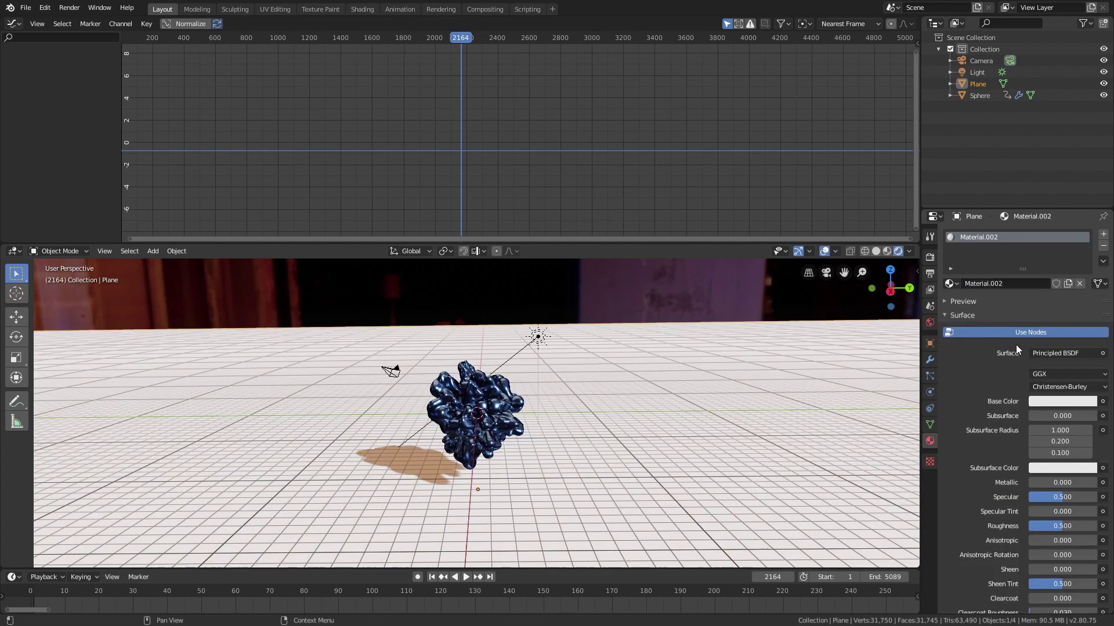
pyautogui.click(1038, 350)
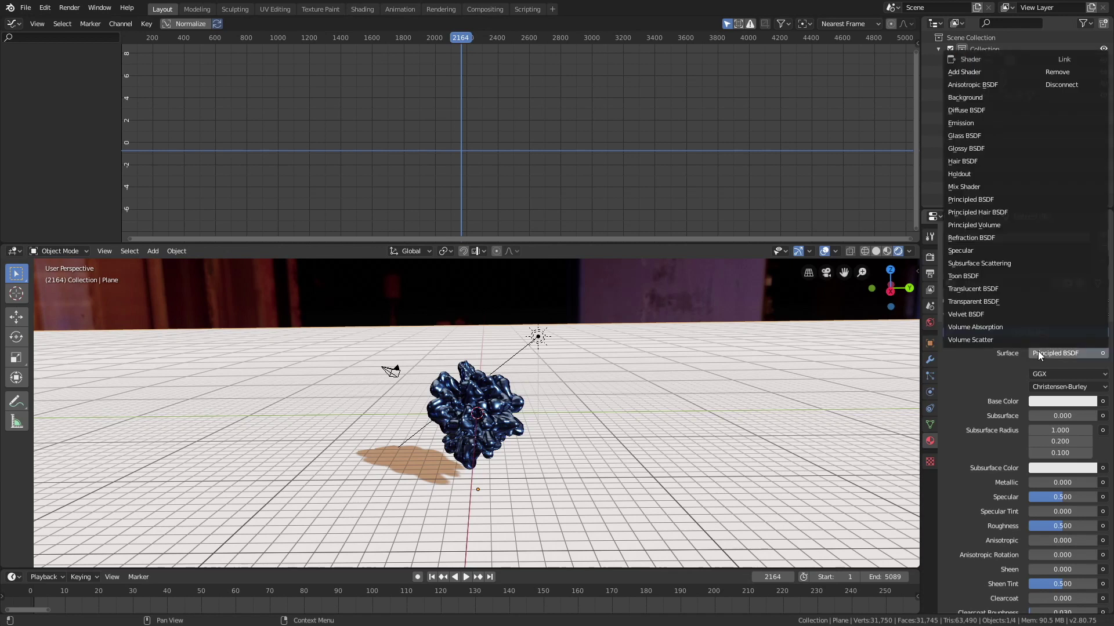
pyautogui.click(987, 145)
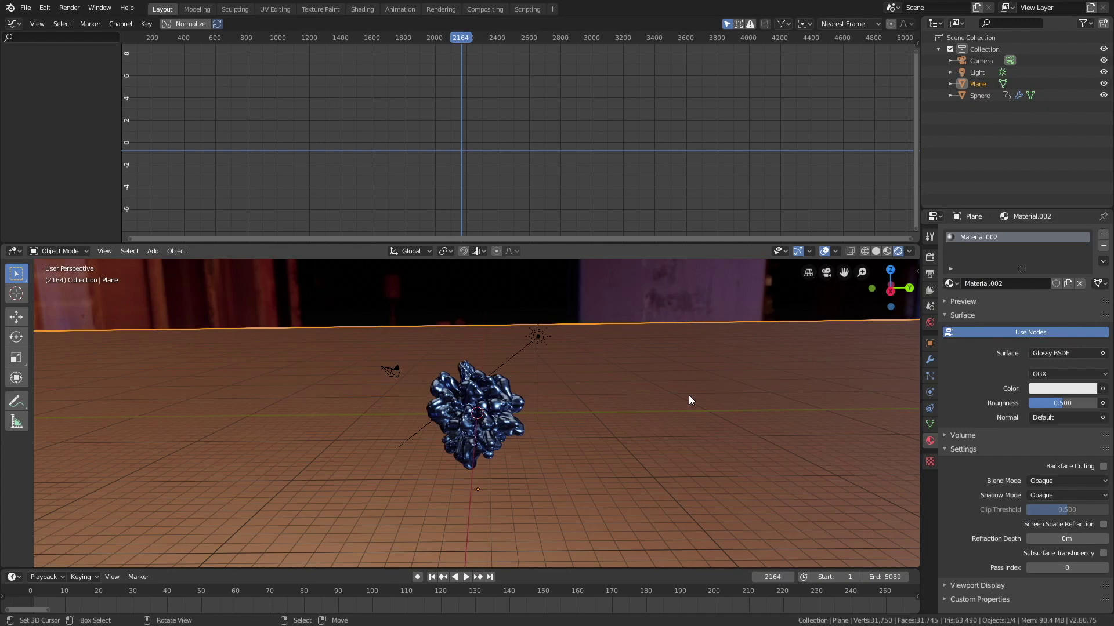
pyautogui.click(1055, 402)
pyautogui.write('0.25')
pyautogui.press('Return')
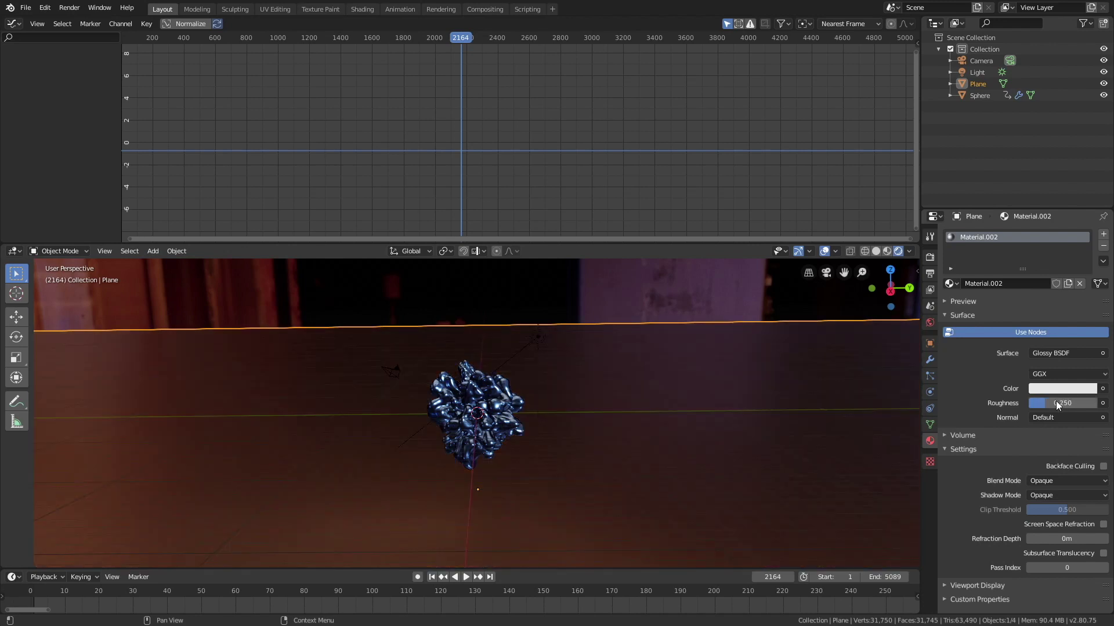
# - Darken the floor material's color to a gray with a value of about 0.287 and hide the viewport overlays
pyautogui.click(1053, 389)
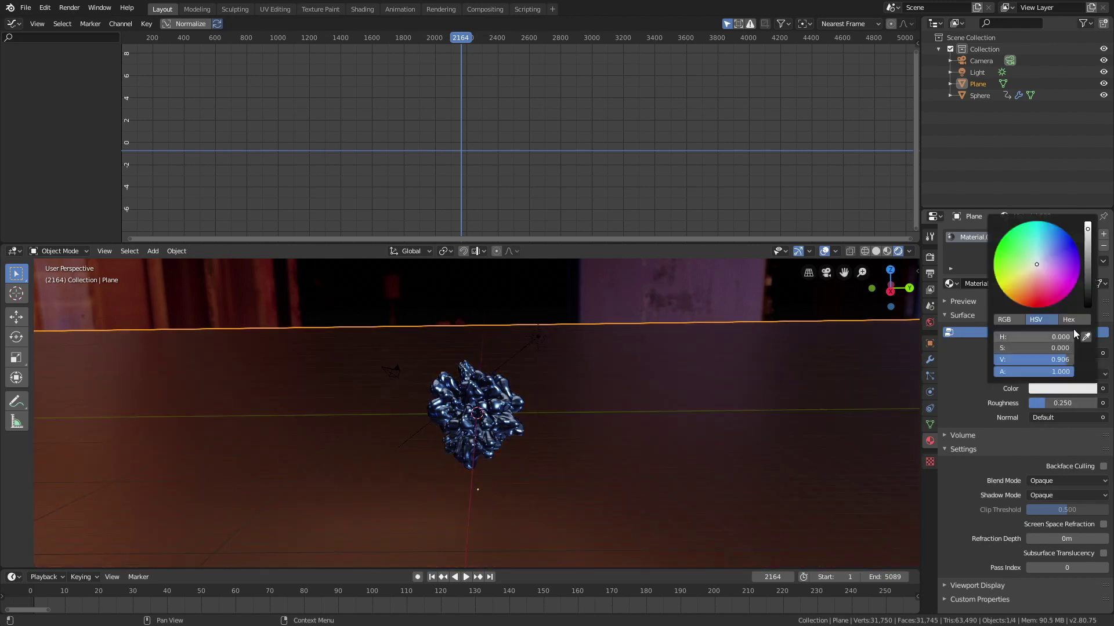
pyautogui.click(1089, 301)
pyautogui.moveTo(1089, 300); pyautogui.dragTo(1087, 282)
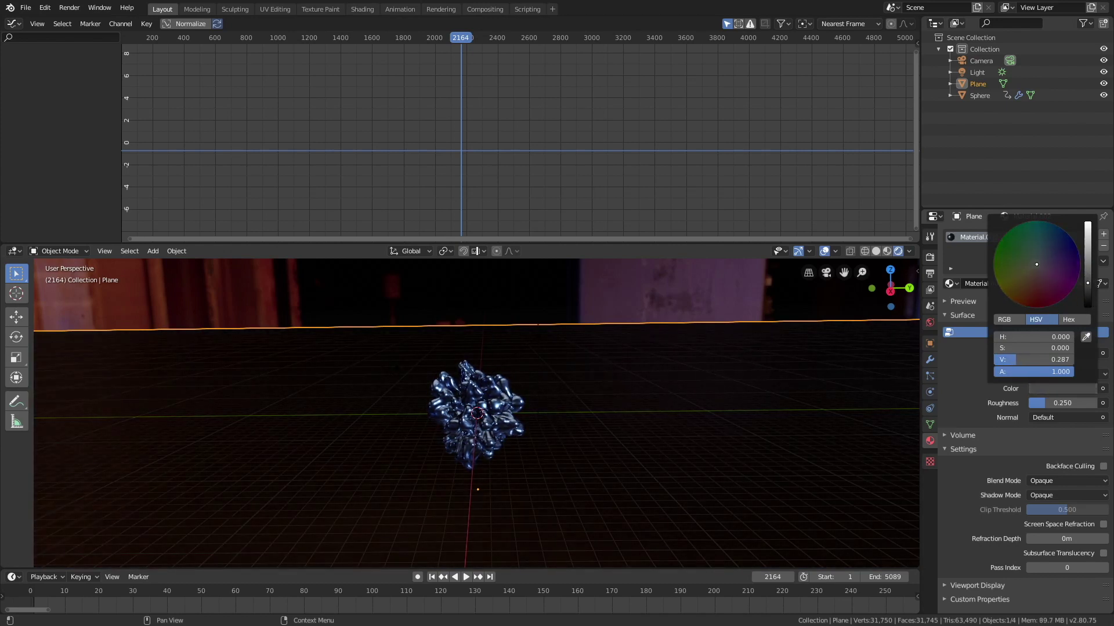
pyautogui.click(824, 251)
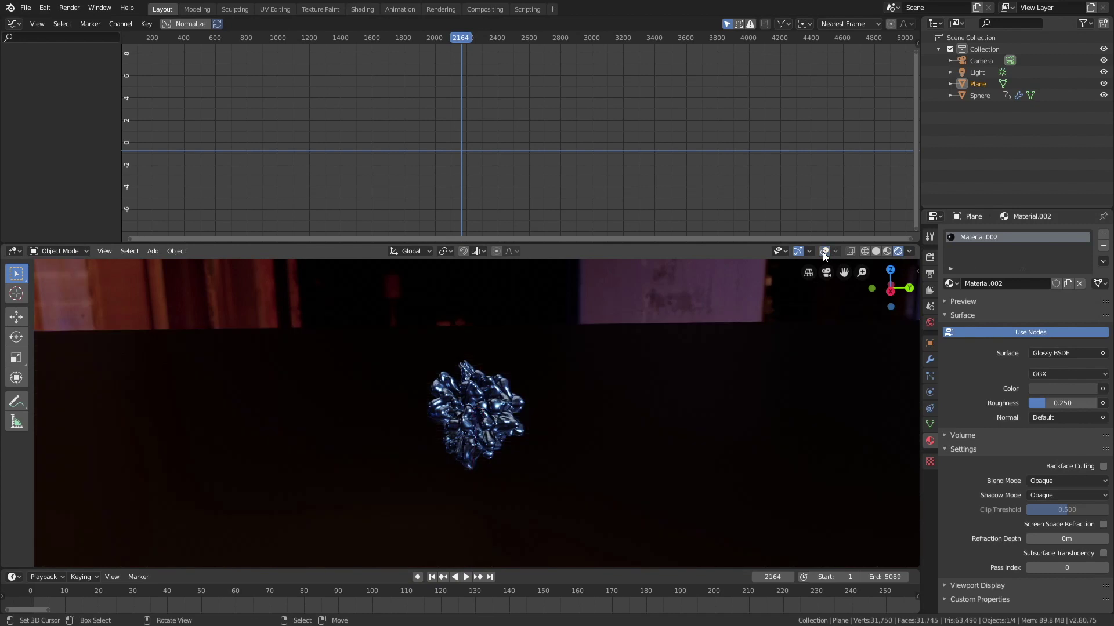
# - Extrude the floor plane about 51 m upward along the Z axis in Edit Mode and delete the top face
pyautogui.moveTo(752, 342); pyautogui.dragTo(723, 357, button='middle')
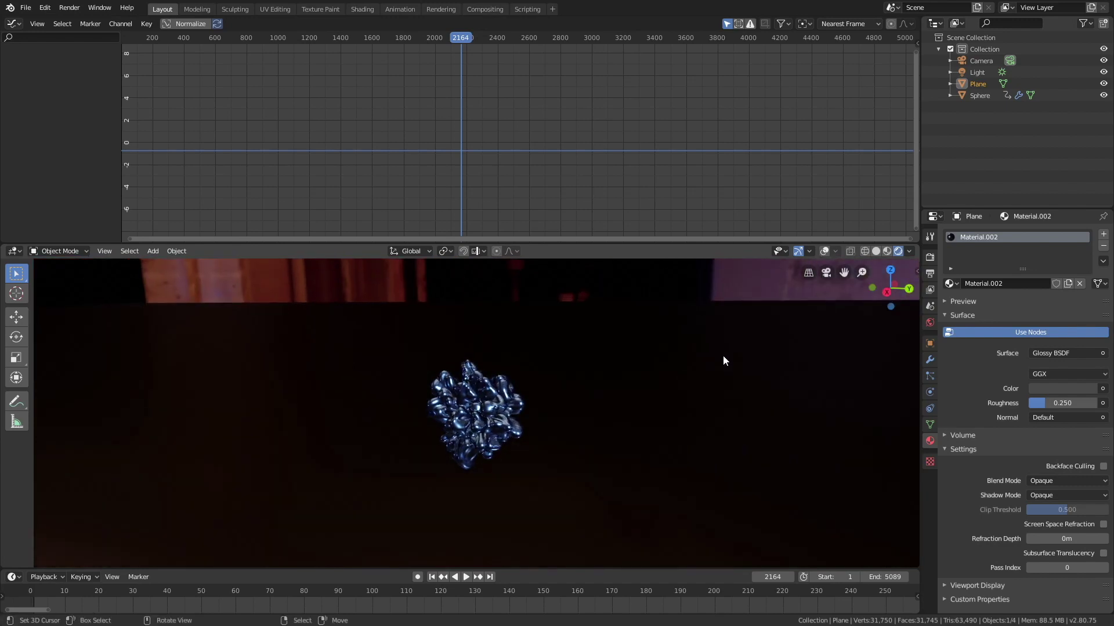
pyautogui.click(877, 251)
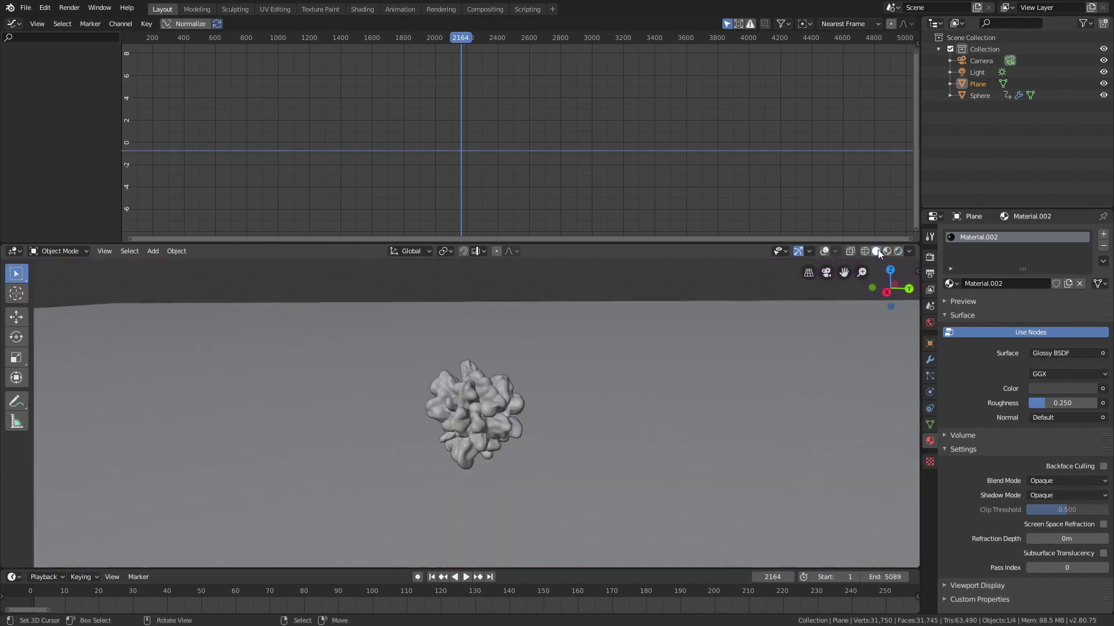
pyautogui.click(824, 251)
pyautogui.press('Tab')
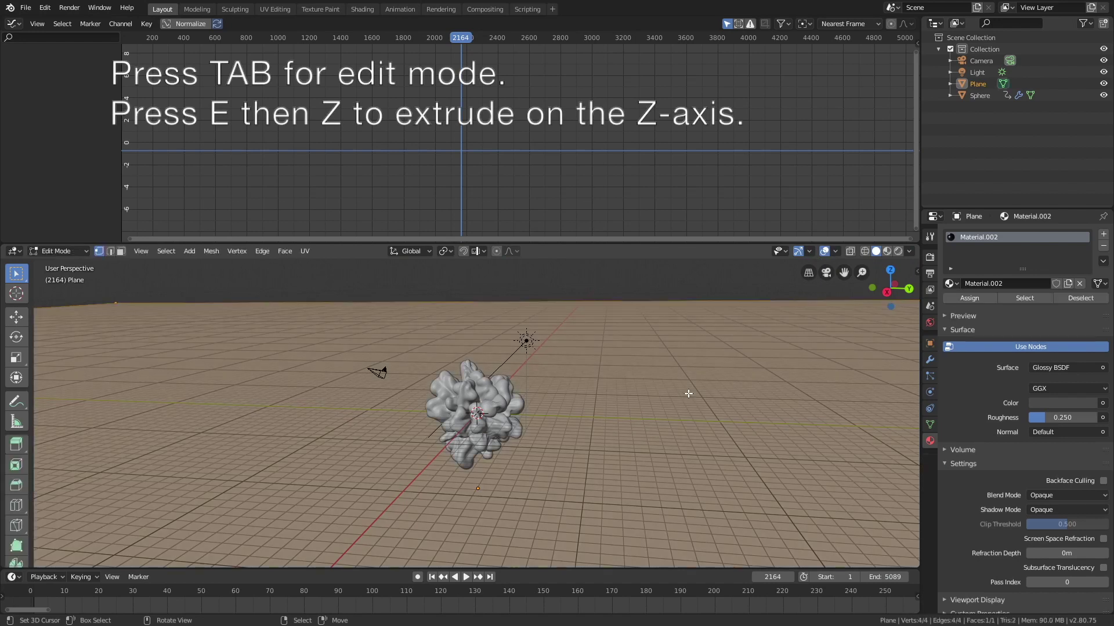
pyautogui.press('e')
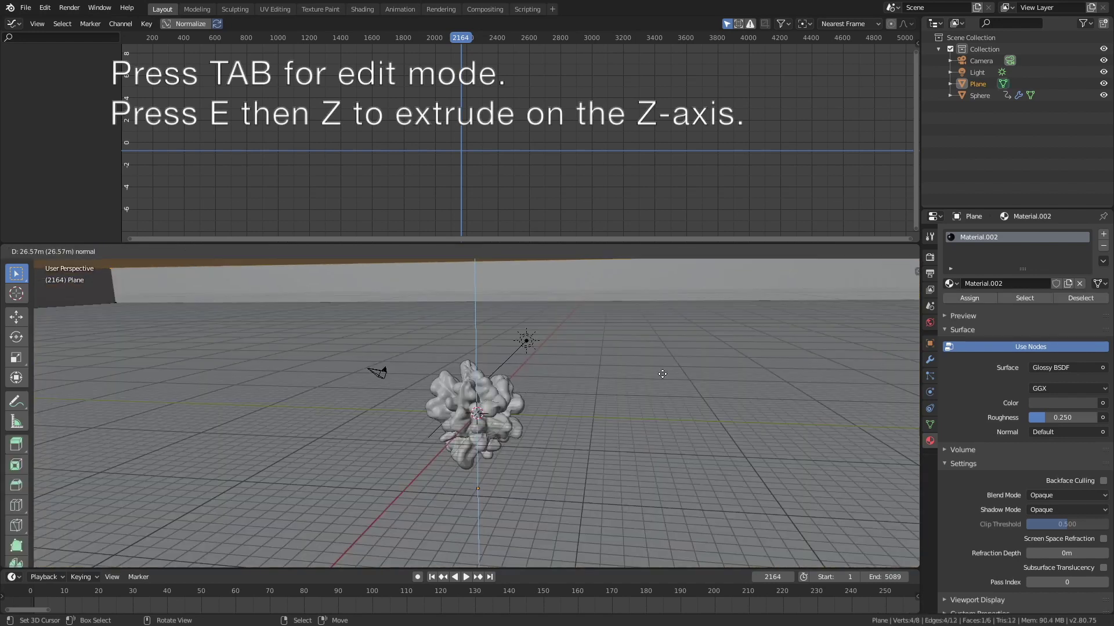
pyautogui.press('z')
pyautogui.click(683, 319)
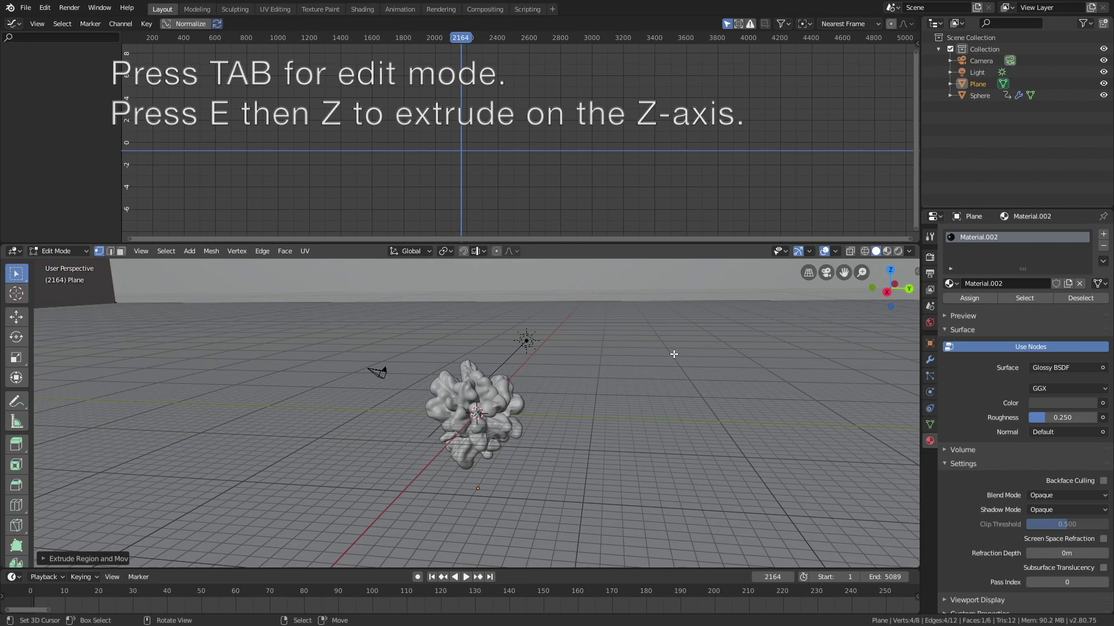
pyautogui.press('x')
pyautogui.click(650, 372)
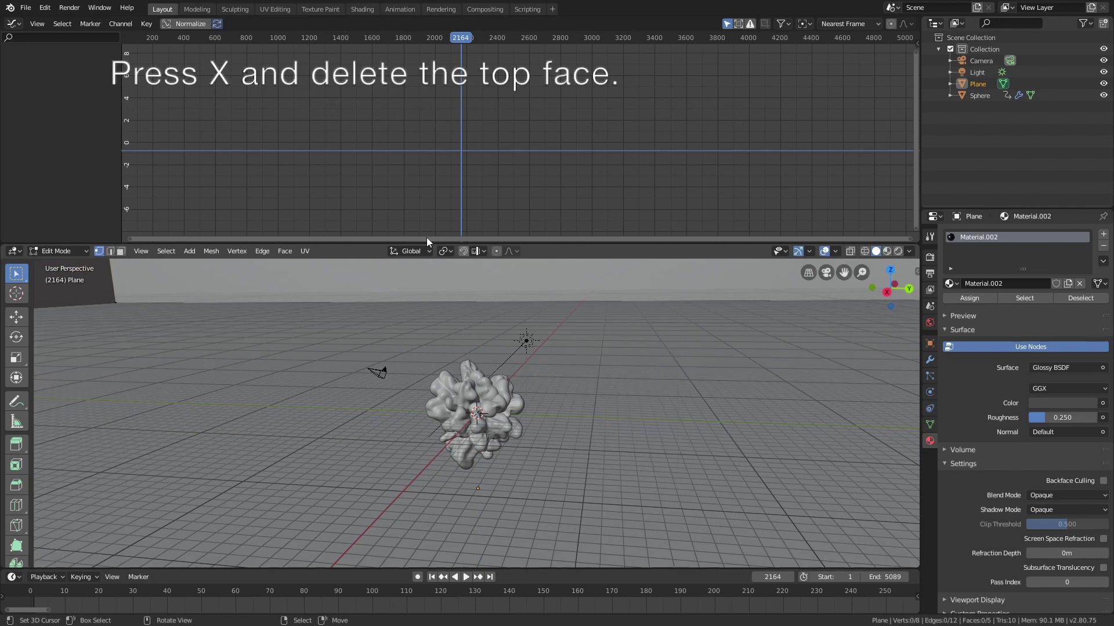
# - Save the project as a new file named tut1.blend and return to Object Mode
pyautogui.click(25, 7)
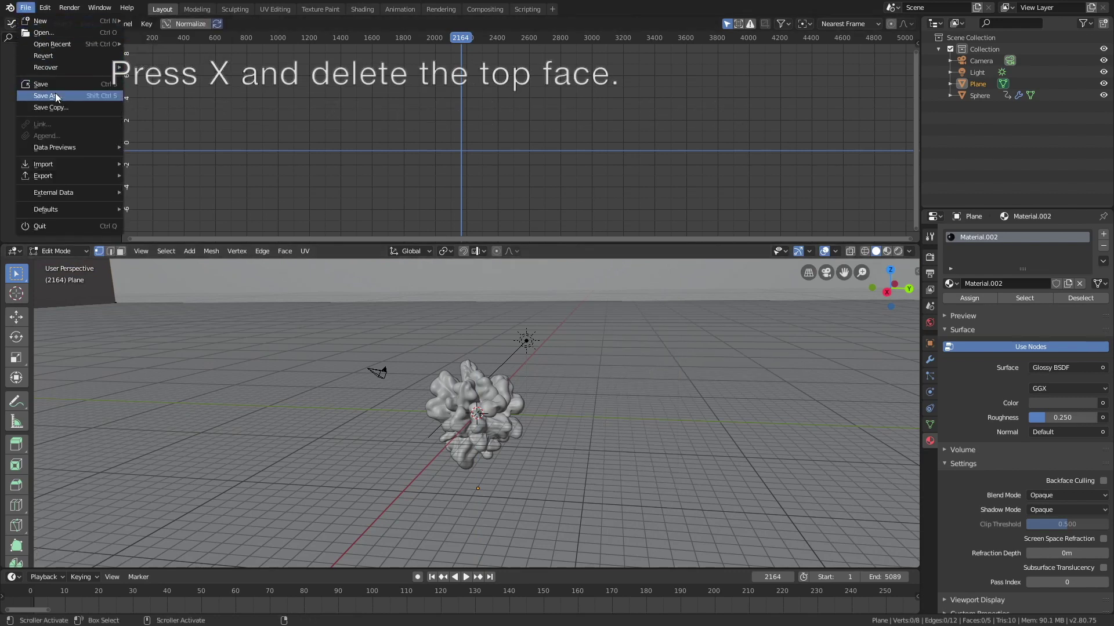
pyautogui.click(87, 95)
pyautogui.click(1029, 52)
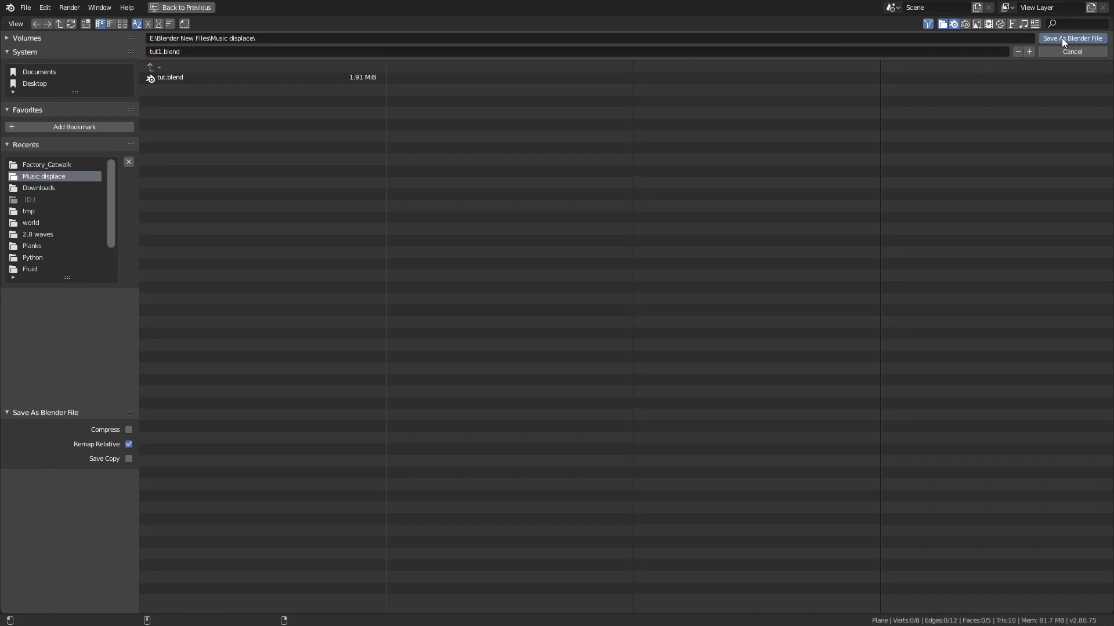
pyautogui.click(1062, 38)
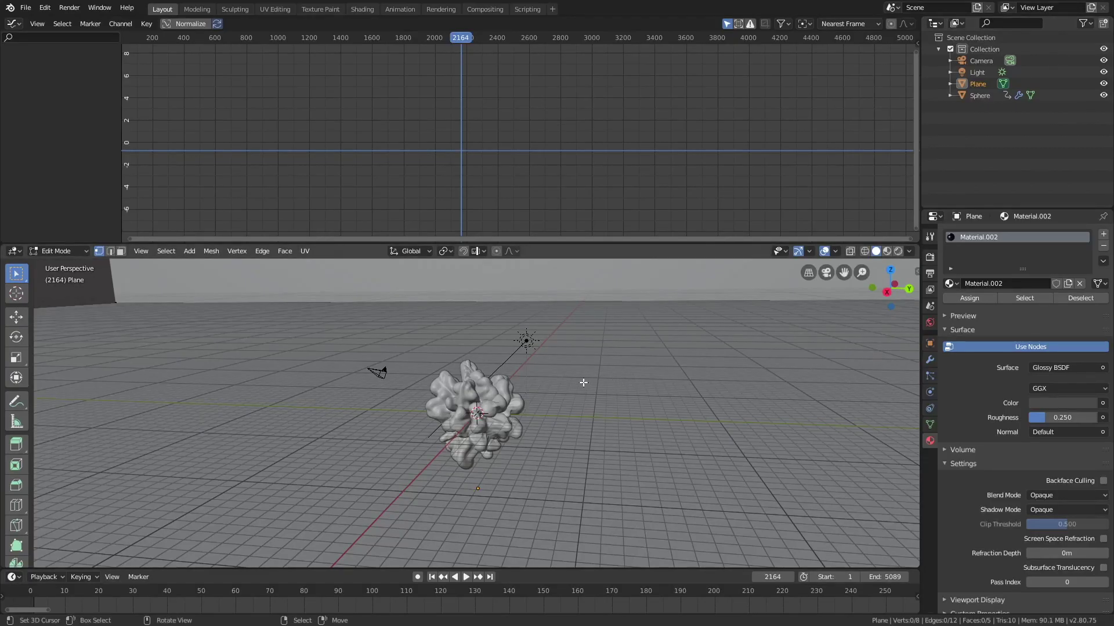
pyautogui.click(56, 251)
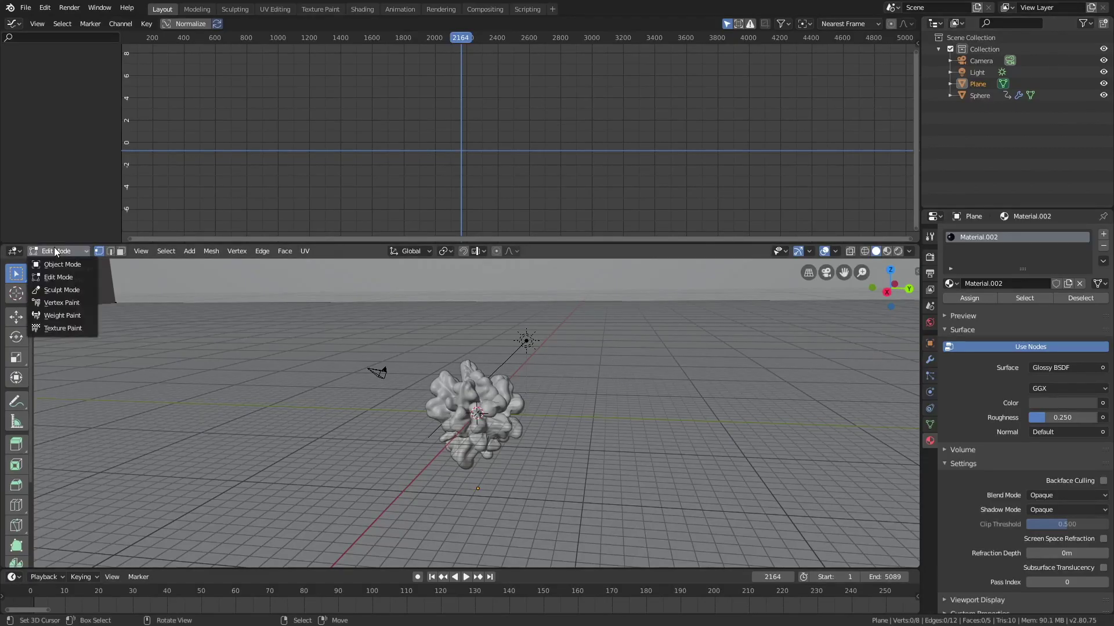
pyautogui.click(57, 265)
# - Look through the camera, lock it to the view, and pull it back to a lower angle with the whole sphere in frame
pyautogui.moveTo(471, 391); pyautogui.dragTo(490, 371, button='middle')
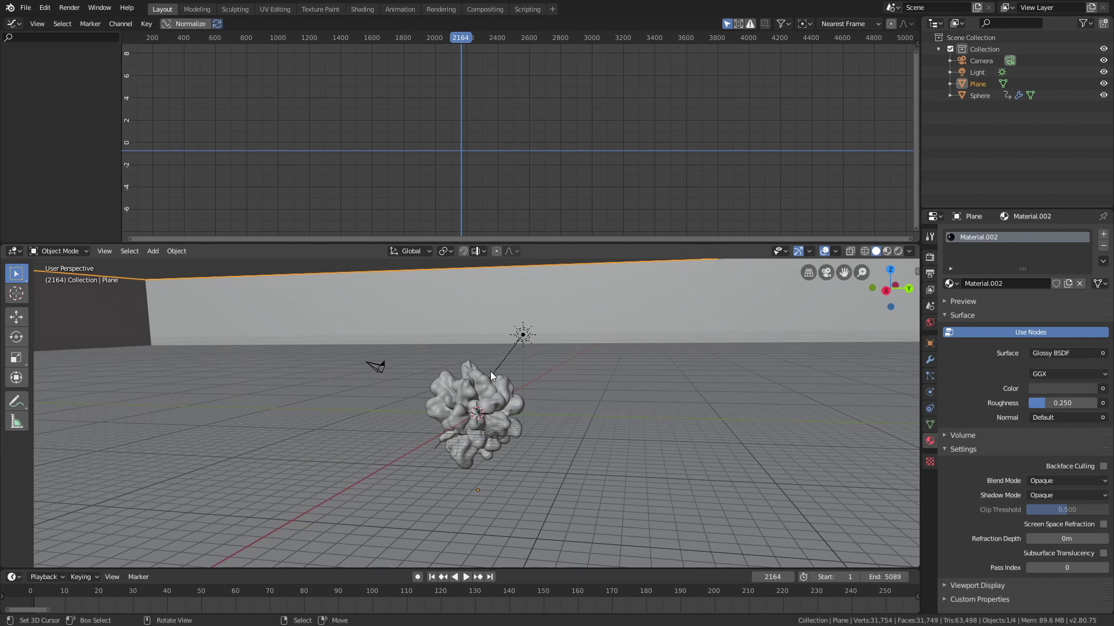
pyautogui.press('KP_0')
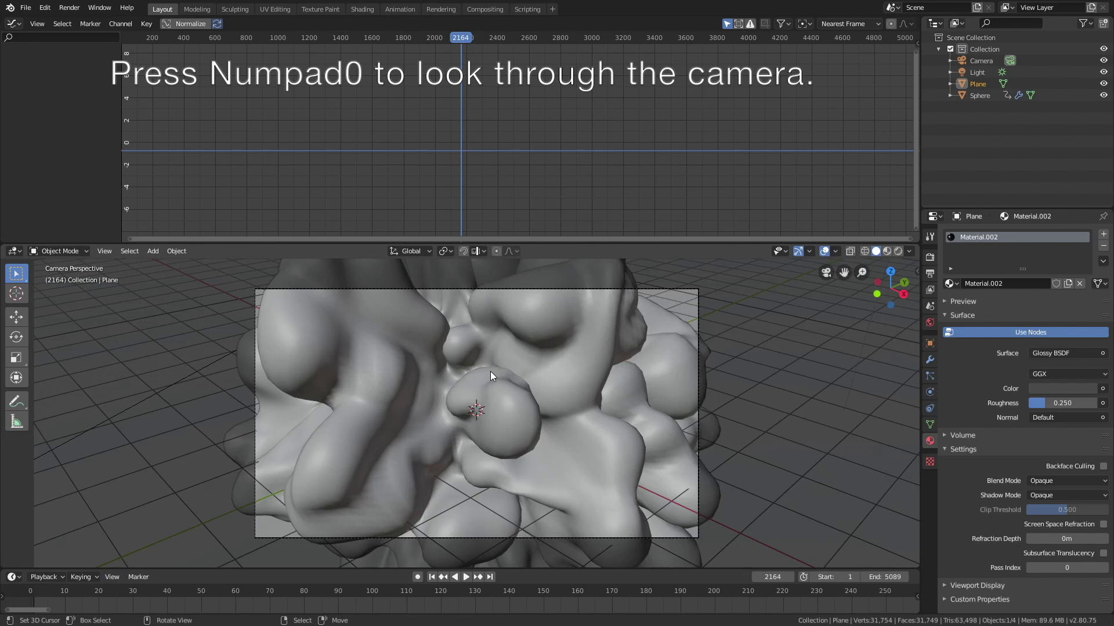
pyautogui.press('n')
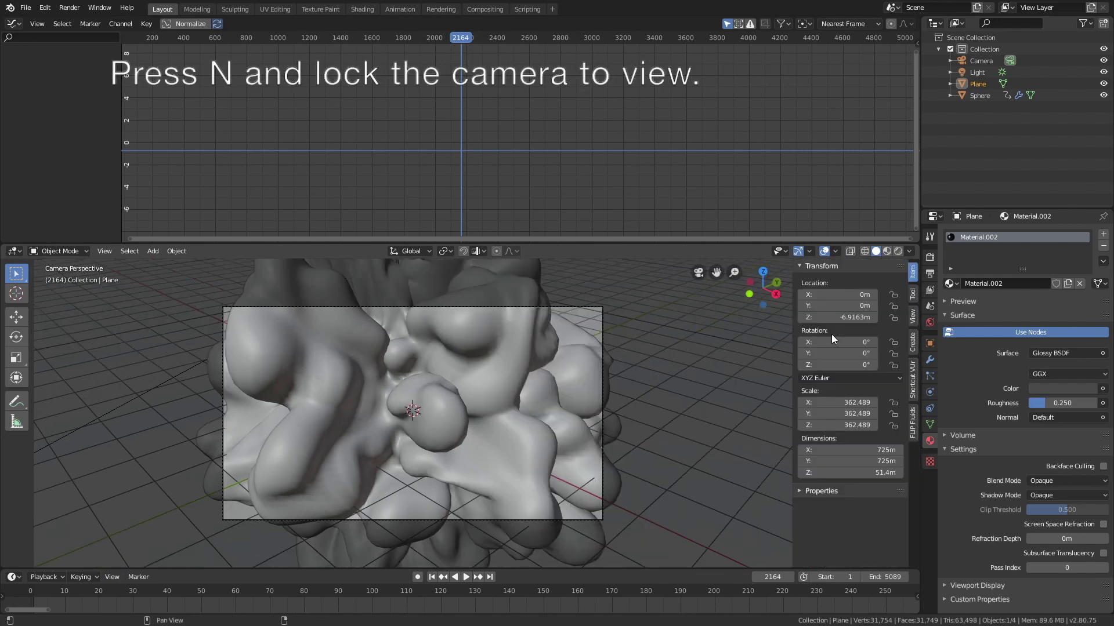
pyautogui.click(912, 316)
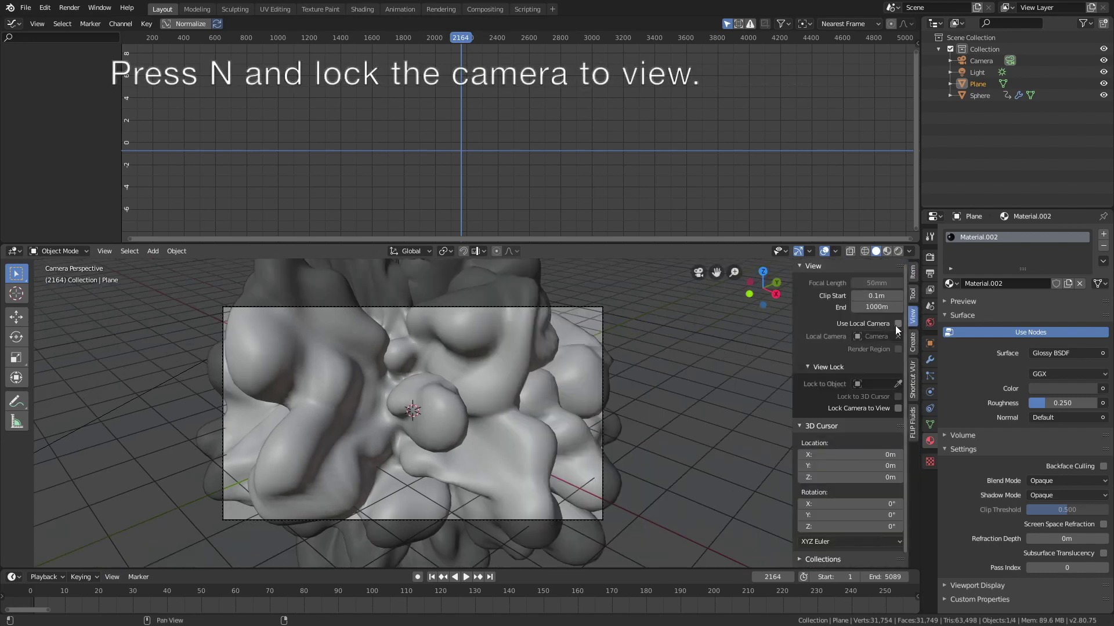
pyautogui.click(898, 408)
pyautogui.scroll(-5, 590, 438)
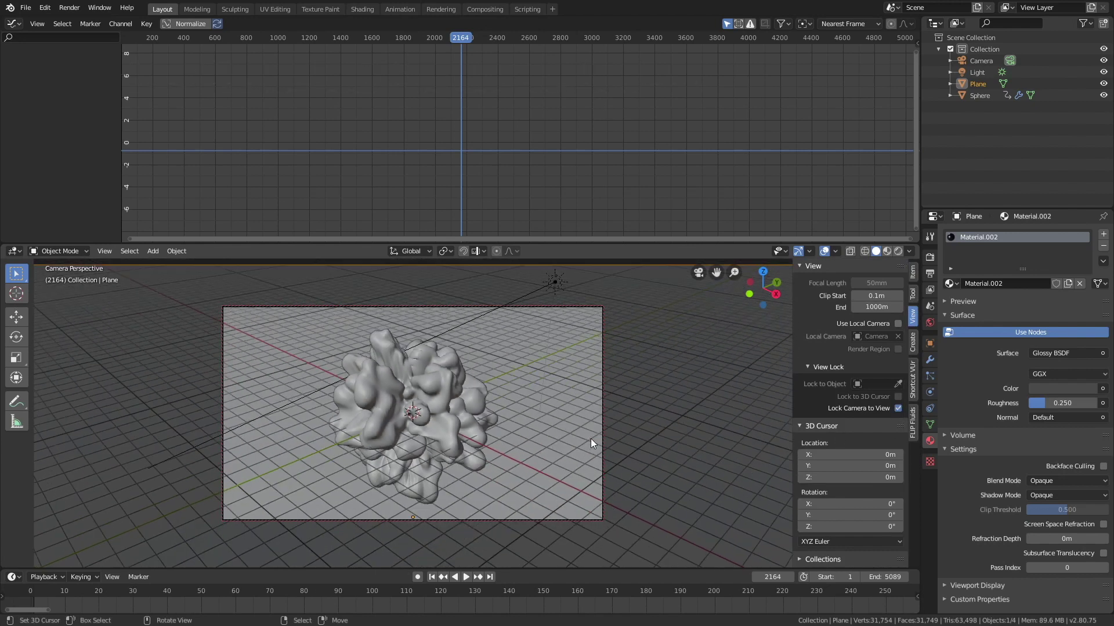
pyautogui.moveTo(555, 447); pyautogui.dragTo(524, 433, button='middle')
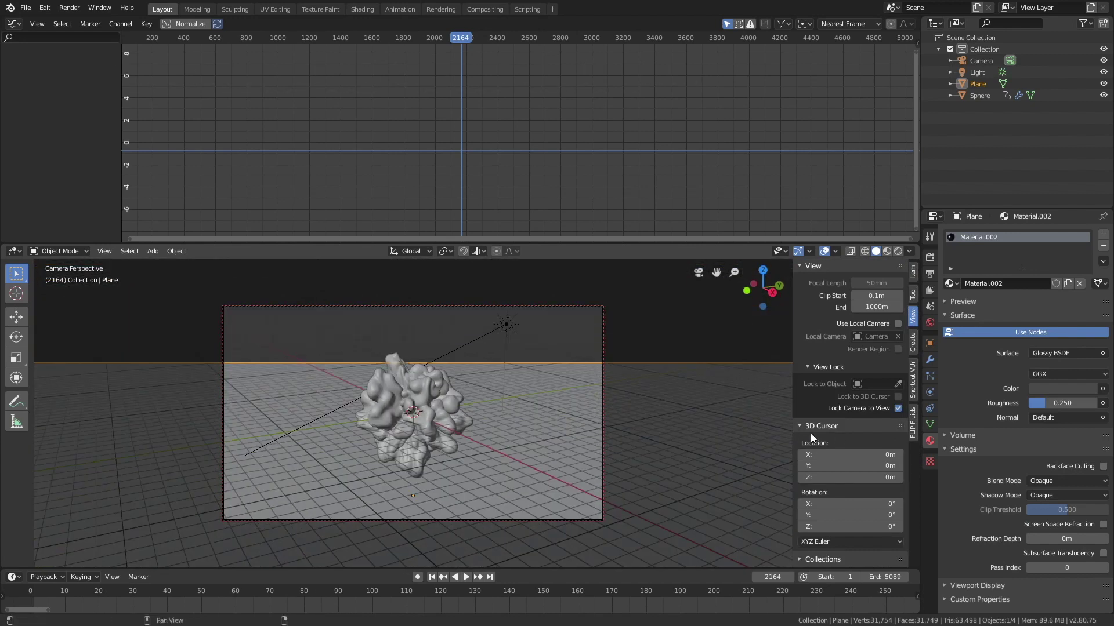
# - Set the camera's clip end distance to 1000000 m
pyautogui.click(538, 301)
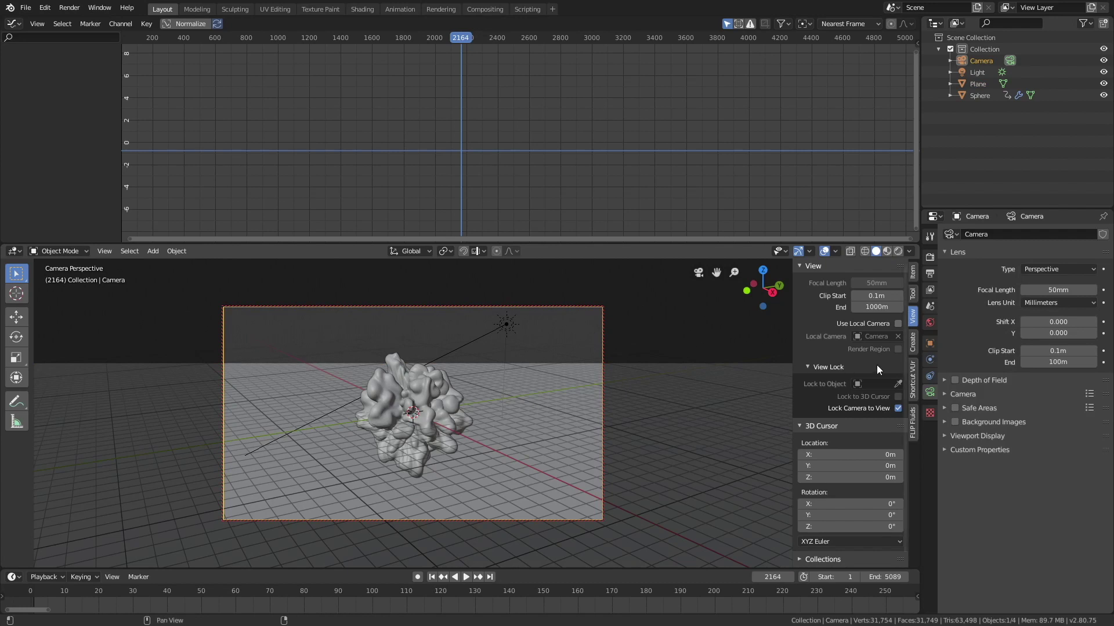
pyautogui.click(1044, 362)
pyautogui.write('1000000')
pyautogui.press('Return')
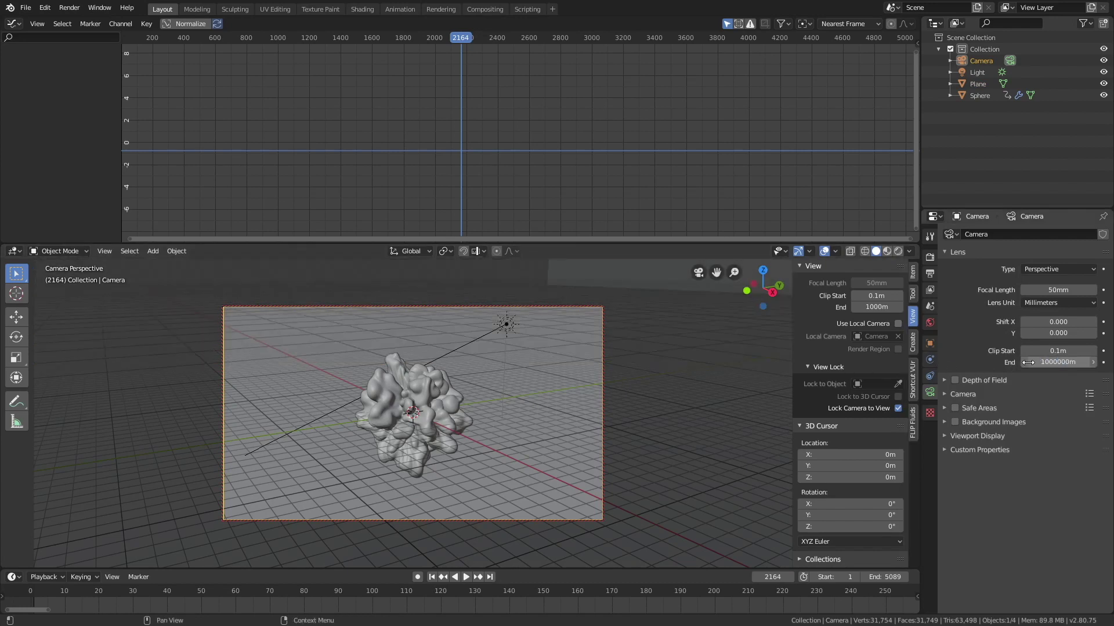
# - Switch the viewport to rendered shading and reframe the camera at a low angle facing the sphere, with the floor filling the background
pyautogui.moveTo(631, 338); pyautogui.dragTo(581, 327, button='middle')
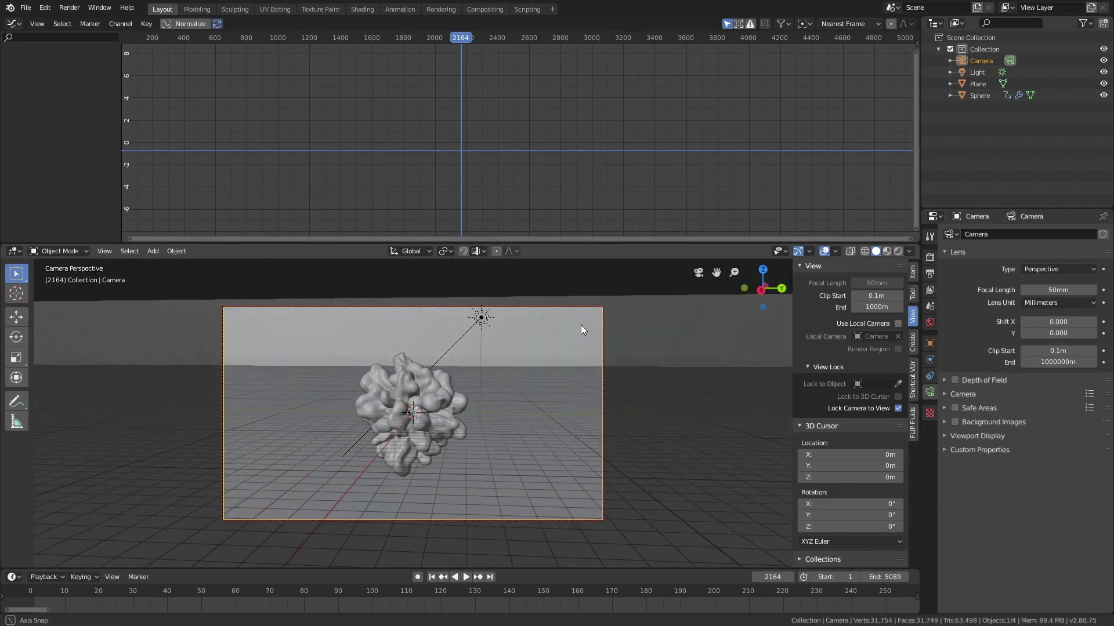
pyautogui.click(898, 250)
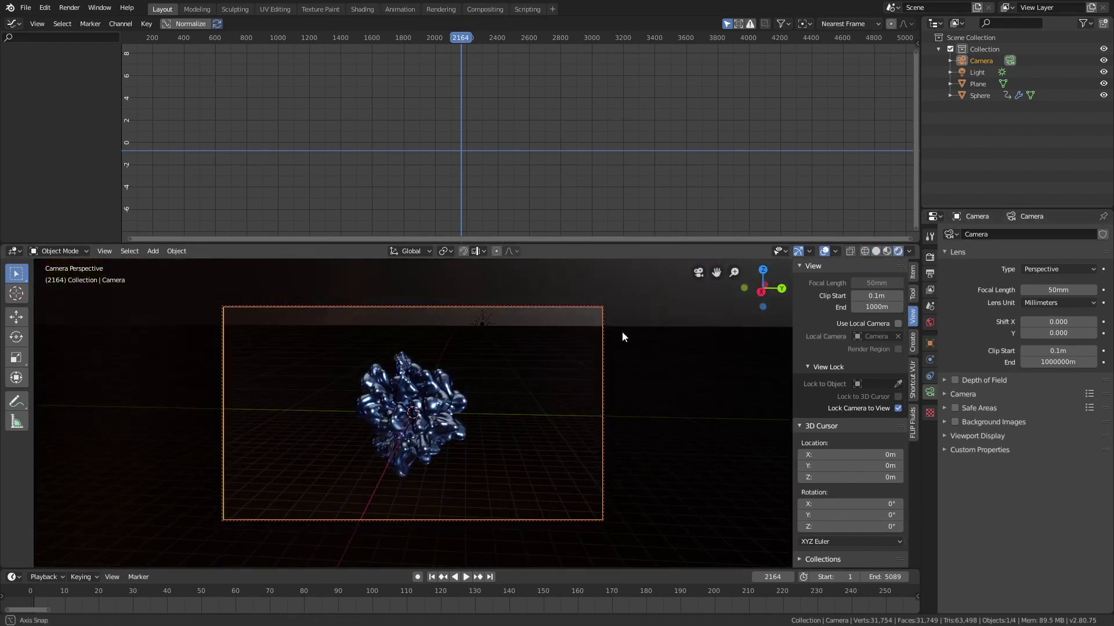
pyautogui.moveTo(622, 336); pyautogui.dragTo(638, 336, button='middle')
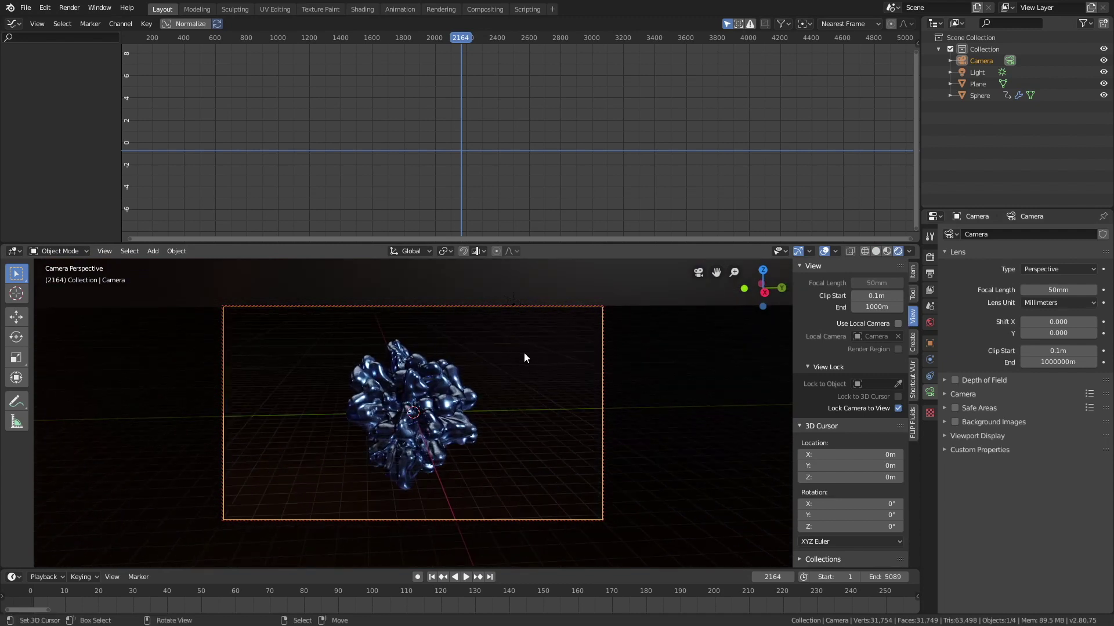
pyautogui.moveTo(518, 357); pyautogui.dragTo(537, 348, button='middle')
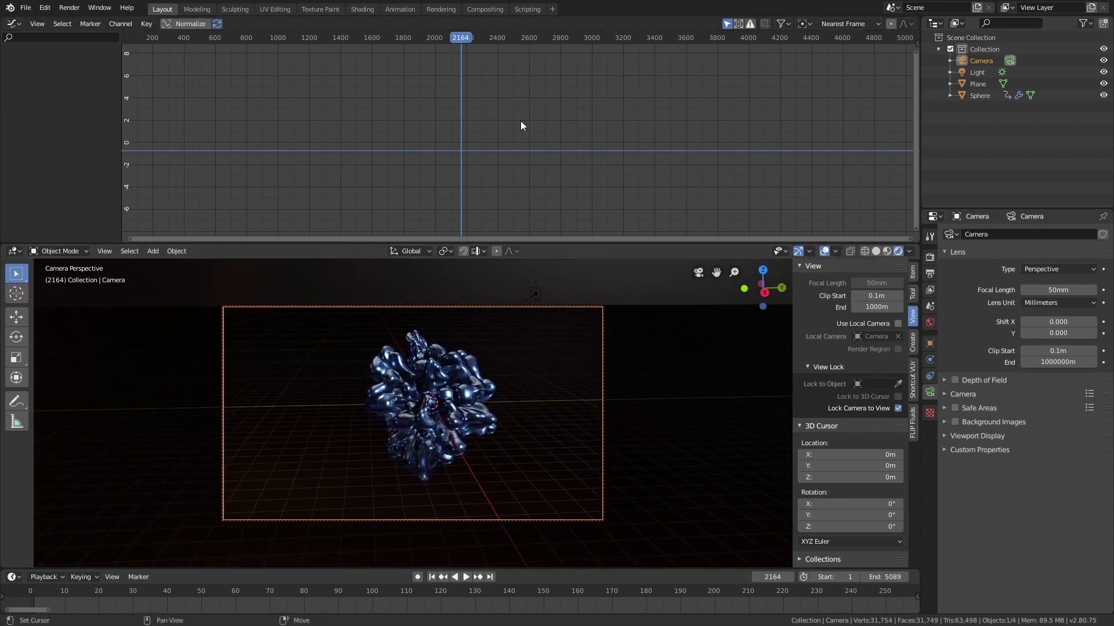
# - Hide the overlays and scrub the animation to frames 4002 and 3070 while recentering the sphere in the camera frame
pyautogui.keyDown('shift'); pyautogui.rightClick(543, 122); pyautogui.keyUp('shift')
pyautogui.keyDown('shift'); pyautogui.moveTo(604, 156); pyautogui.dragTo(749, 162, button='right'); pyautogui.keyUp('shift')
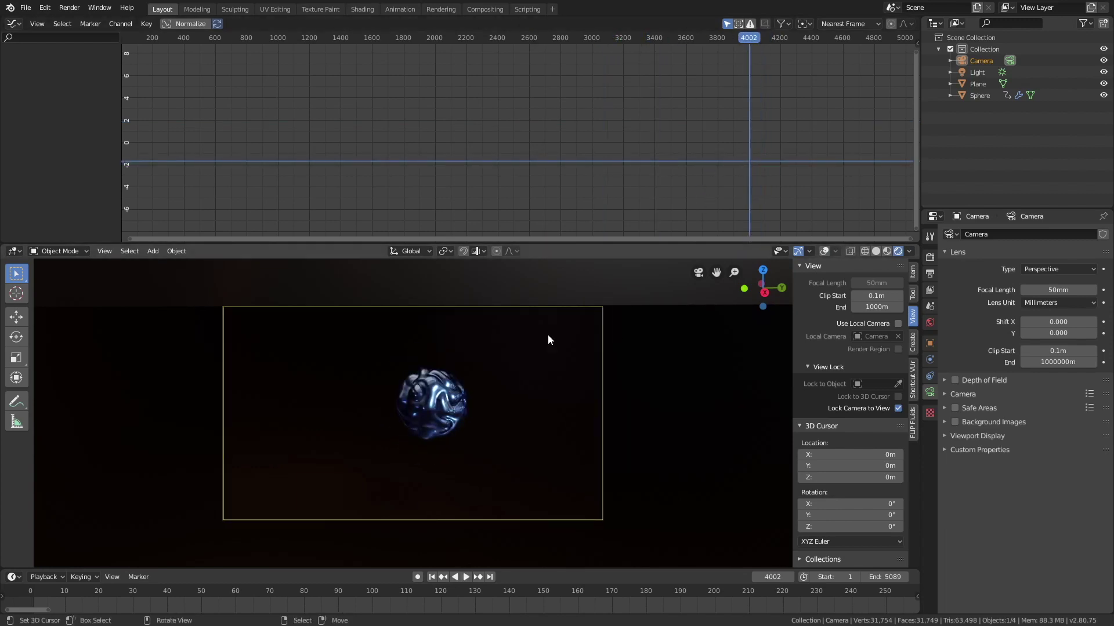
pyautogui.moveTo(498, 356); pyautogui.dragTo(452, 367, button='middle')
pyautogui.moveTo(718, 129); pyautogui.dragTo(603, 145)
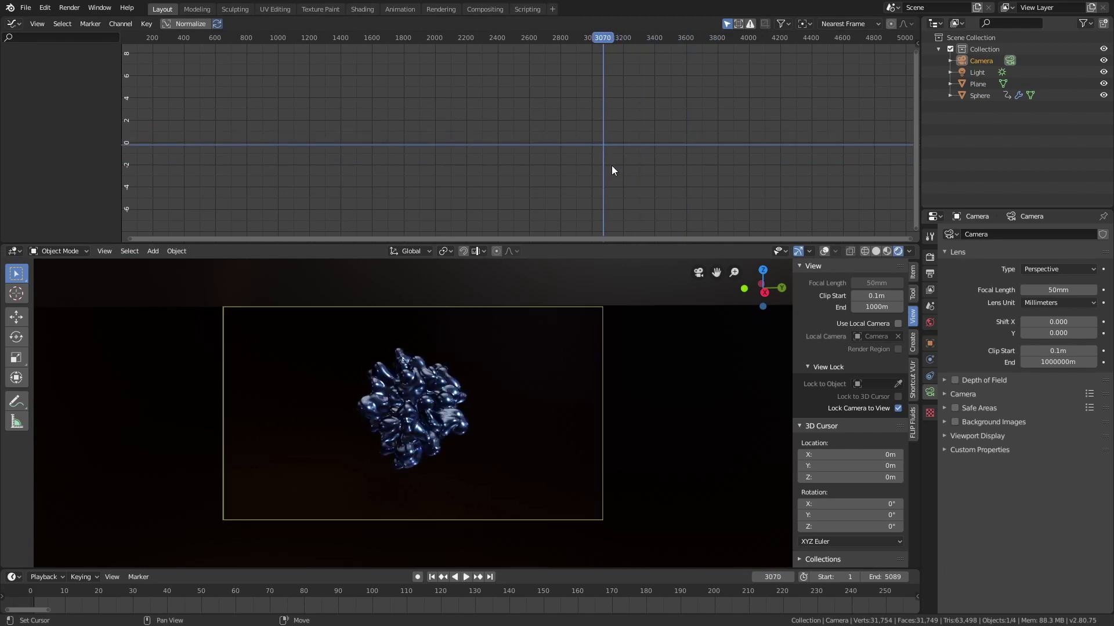
# - Enable Bloom, Screen Space Reflections and Motion Blur in the Eevee render settings
pyautogui.click(930, 257)
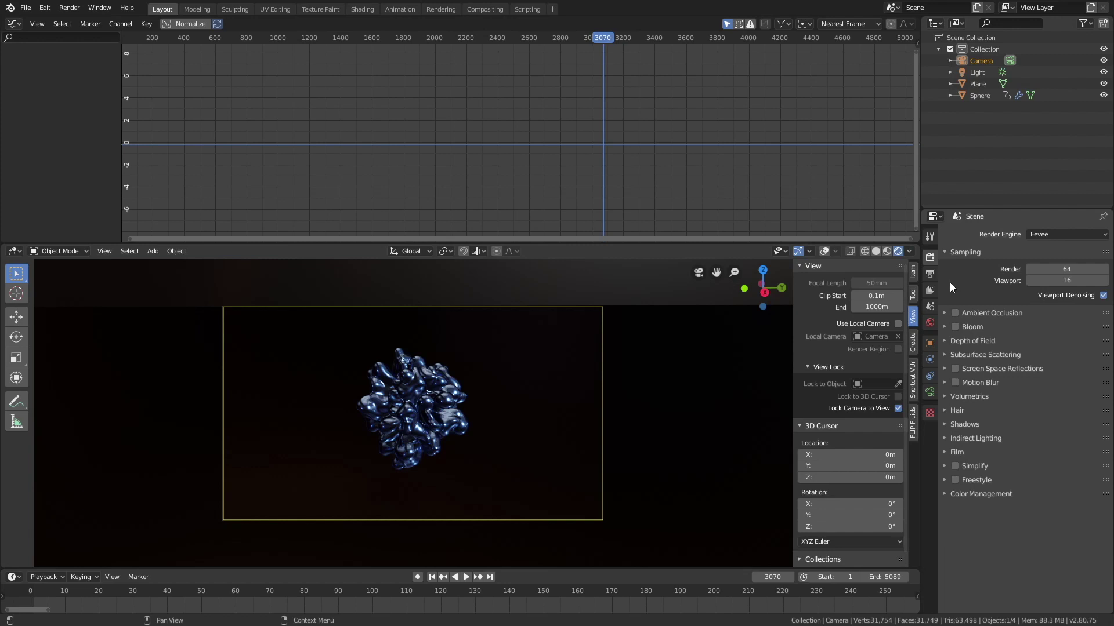
pyautogui.click(945, 327)
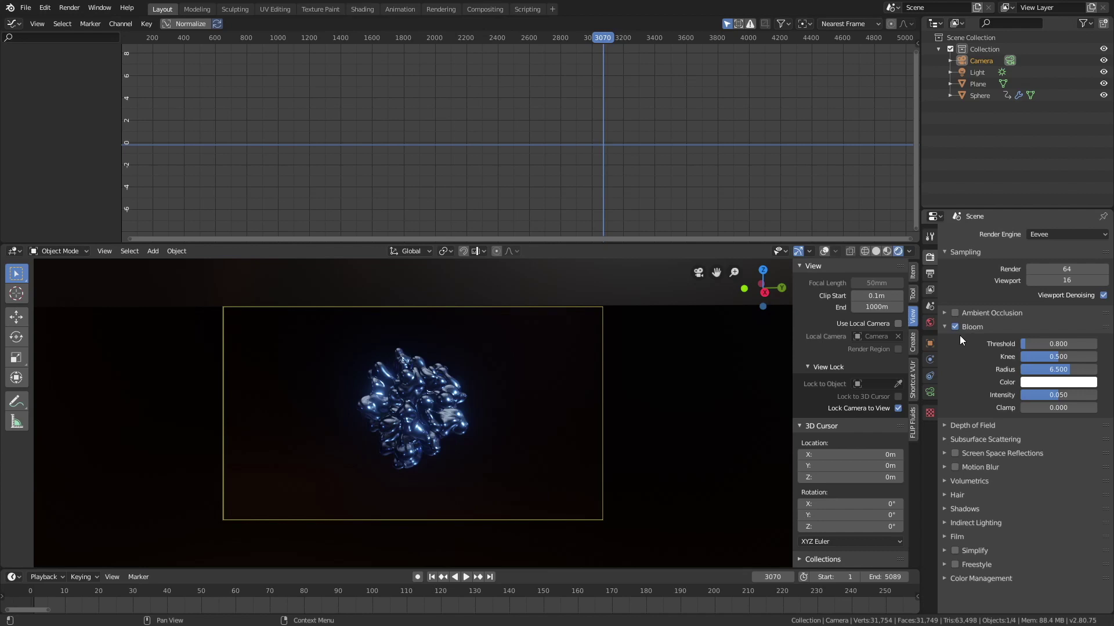
pyautogui.click(955, 453)
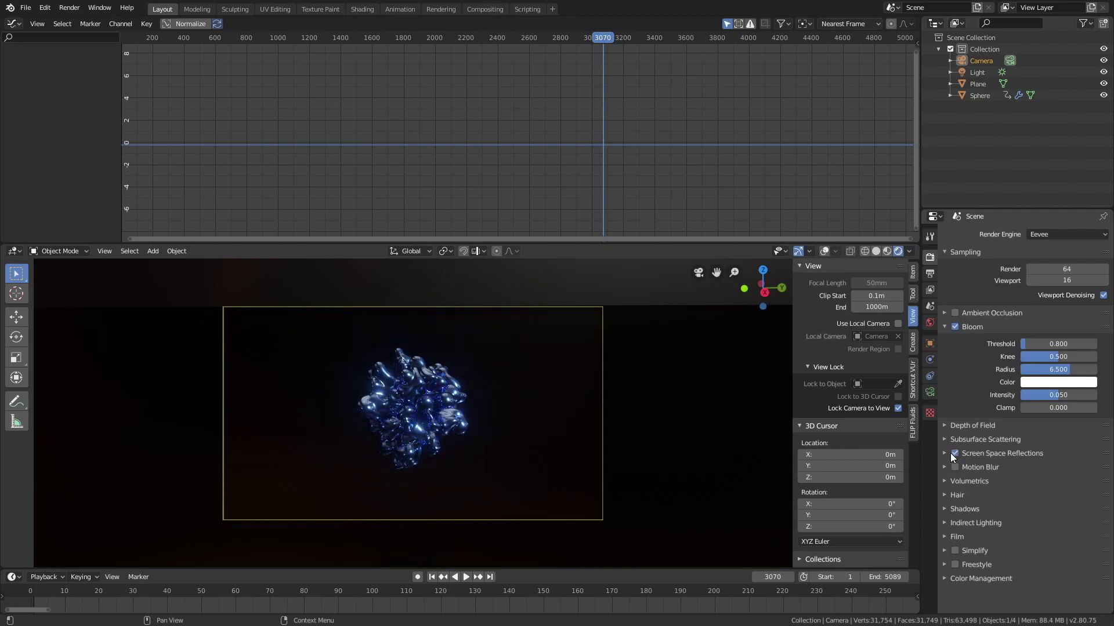
pyautogui.click(944, 453)
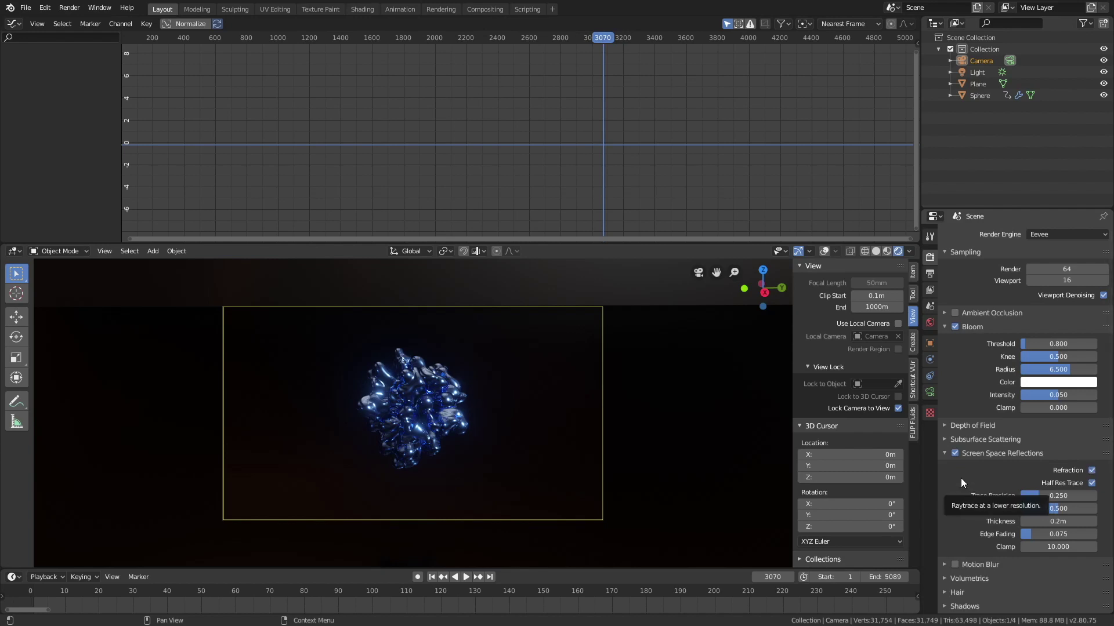
pyautogui.scroll(-2, 960, 483)
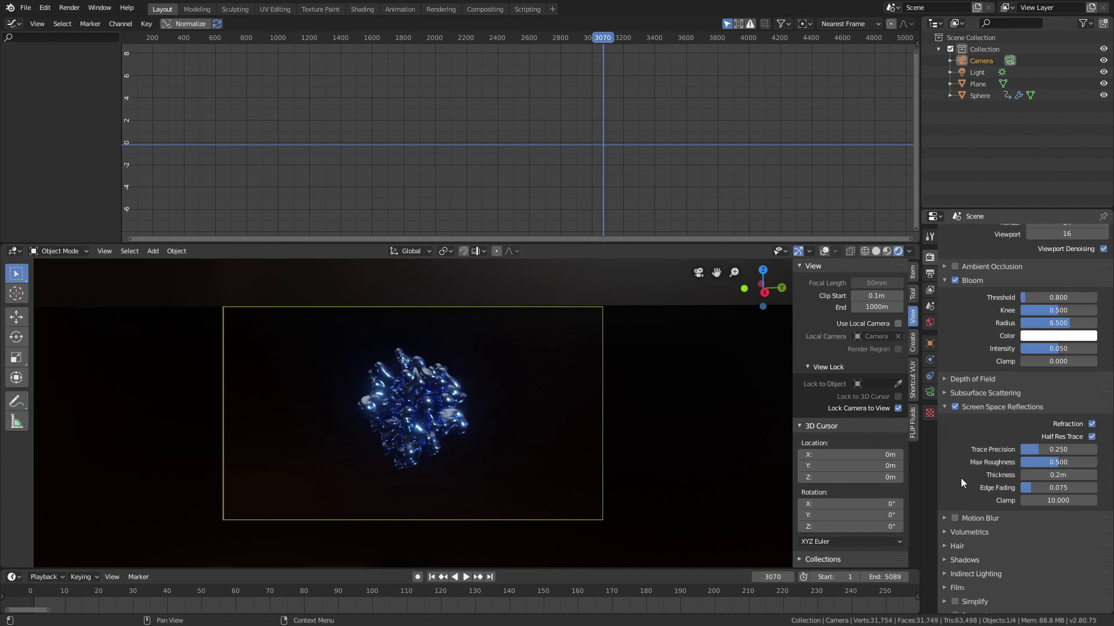
pyautogui.click(947, 515)
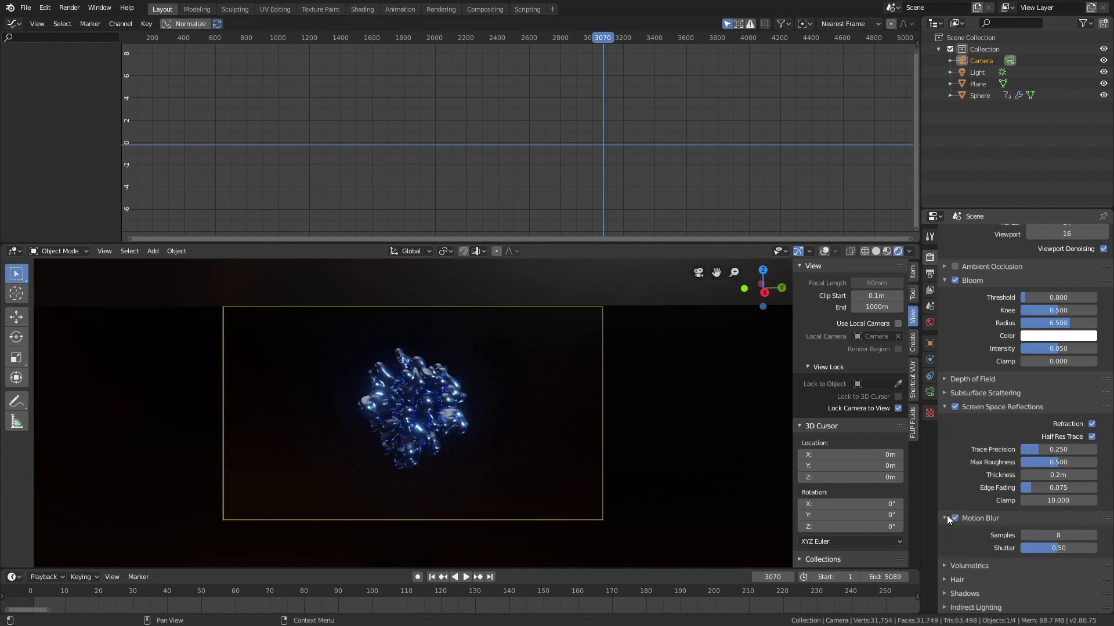
pyautogui.click(944, 515)
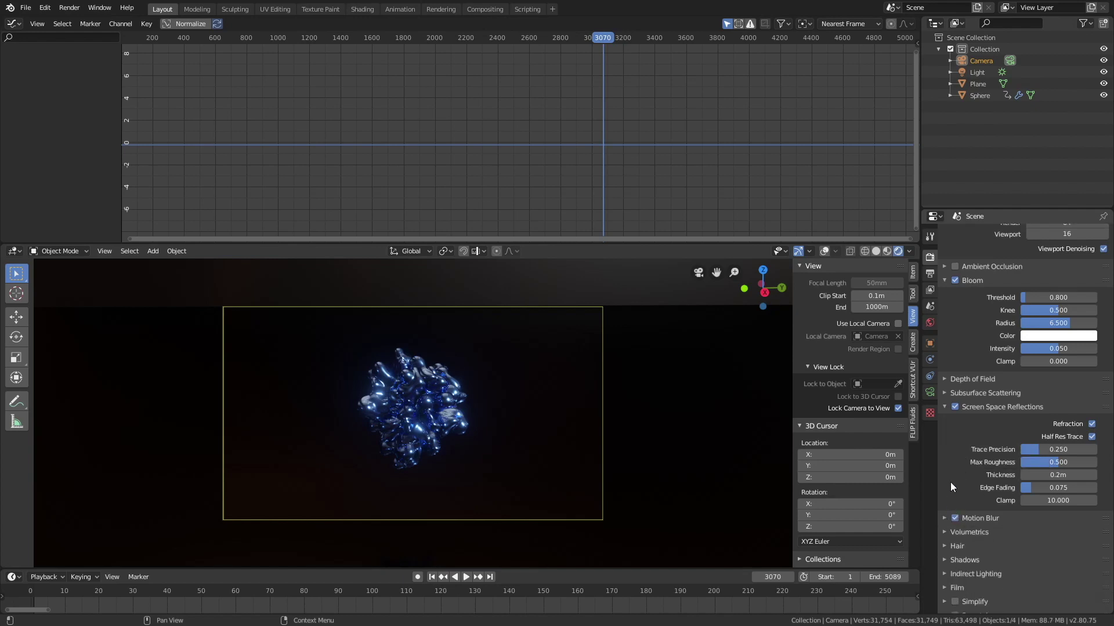
pyautogui.click(945, 406)
pyautogui.click(944, 327)
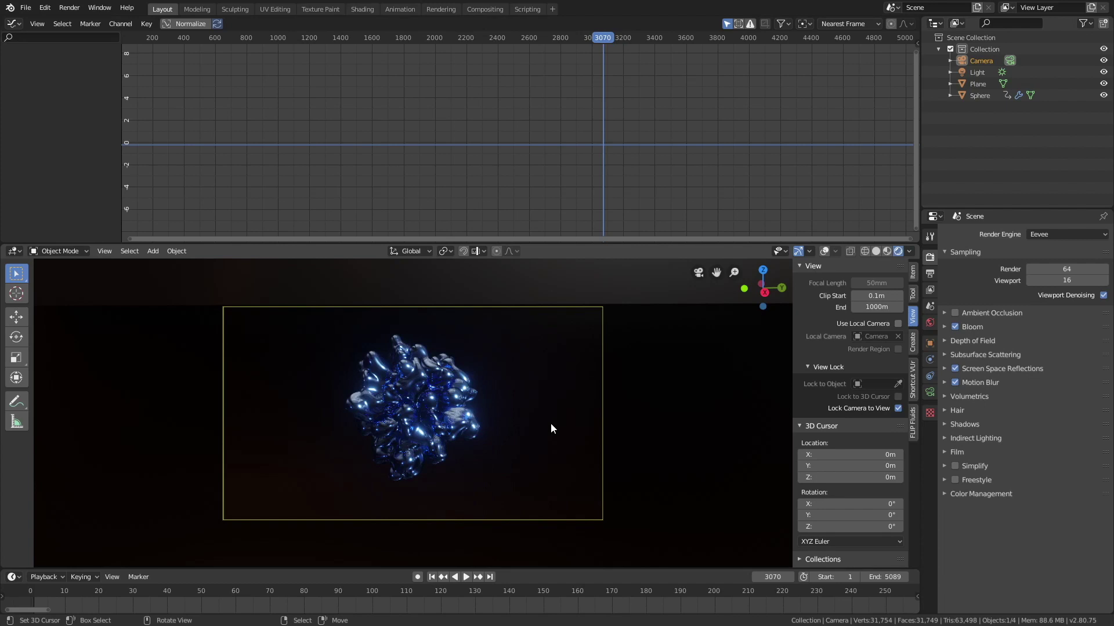
# - Scrub the animation to frame 1679 and unlock the camera from the view
pyautogui.moveTo(555, 165); pyautogui.dragTo(529, 165)
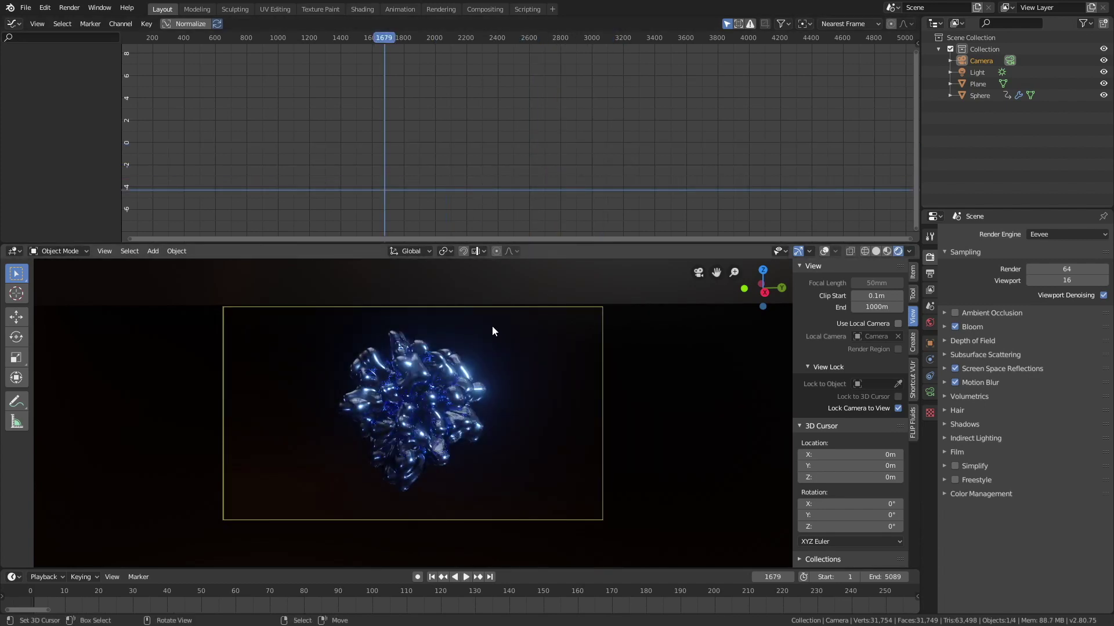
pyautogui.click(898, 409)
pyautogui.scroll(3, 568, 395)
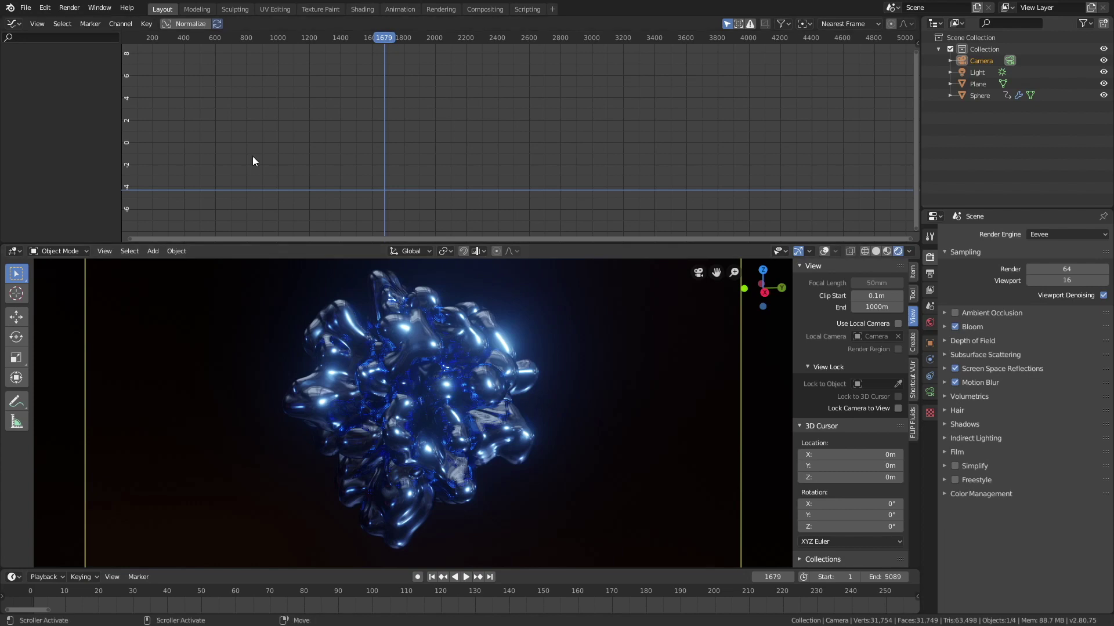
# - Set renders to display in the Image Editor and render the current frame as a still image
pyautogui.click(69, 7)
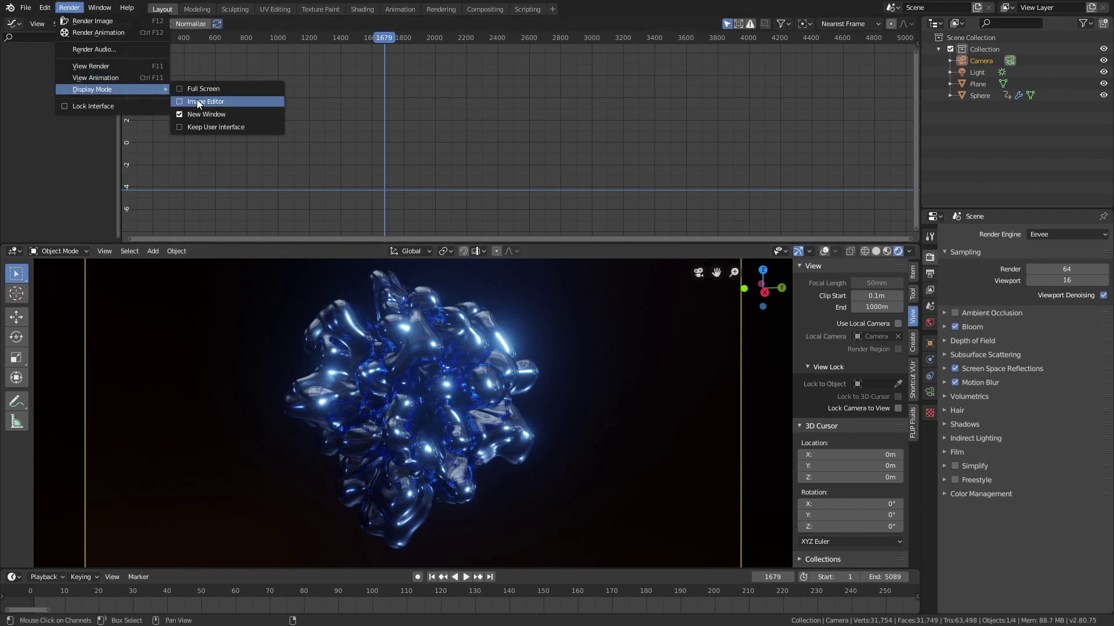
pyautogui.click(68, 8)
pyautogui.click(68, 10)
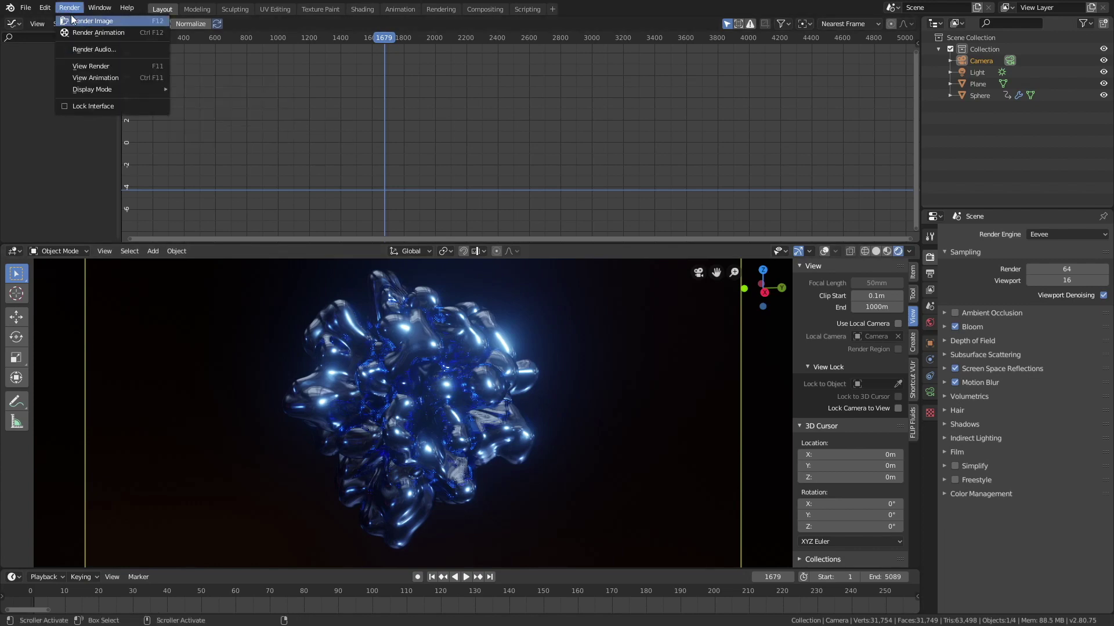
pyautogui.click(70, 17)
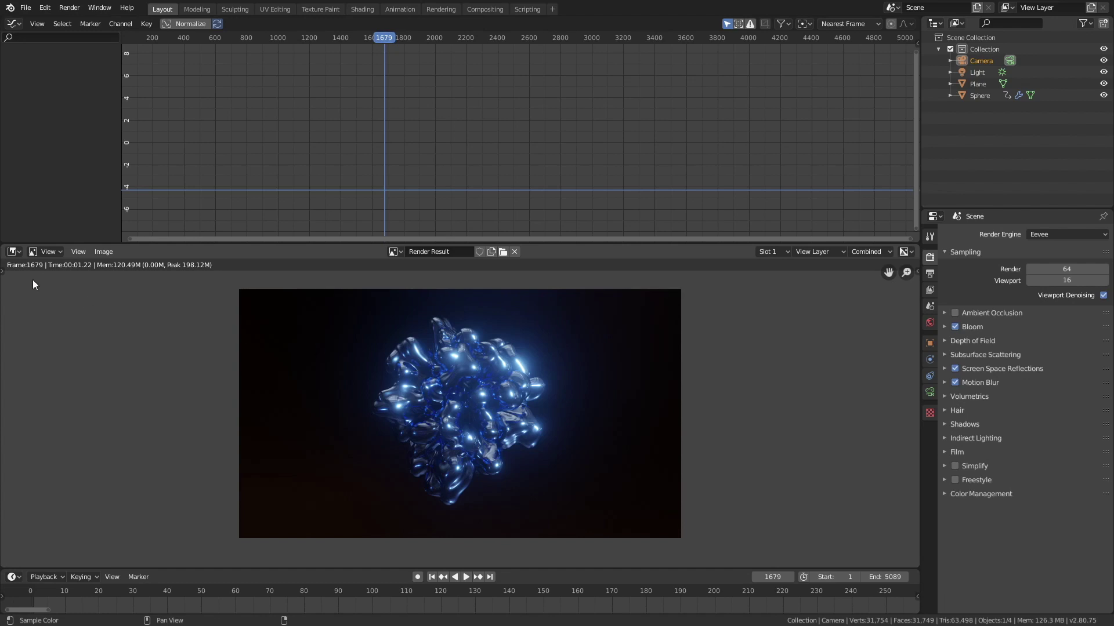
# - Return the render result area to the 3D viewport and move the animation to frame 1154
pyautogui.click(14, 251)
pyautogui.click(41, 291)
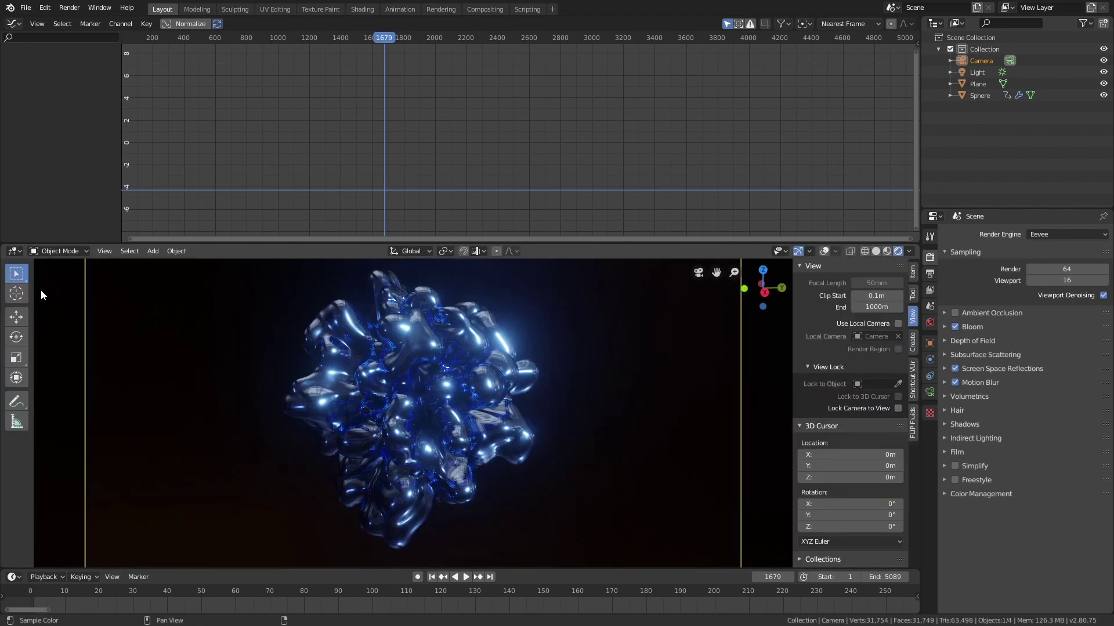
pyautogui.click(302, 124)
pyautogui.press('space')
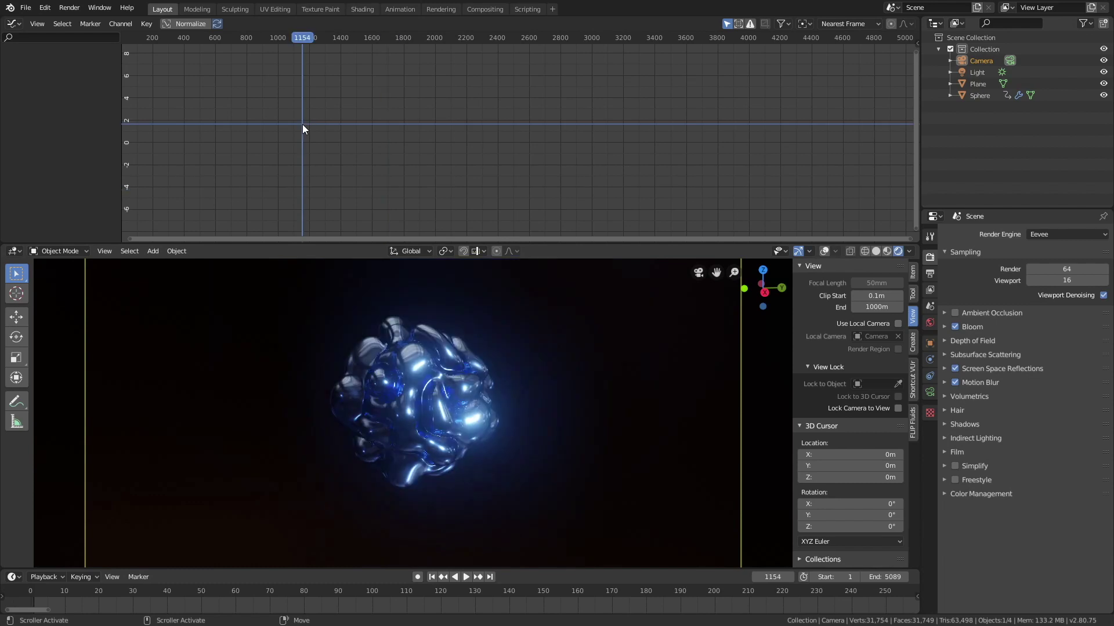
pyautogui.press('space')
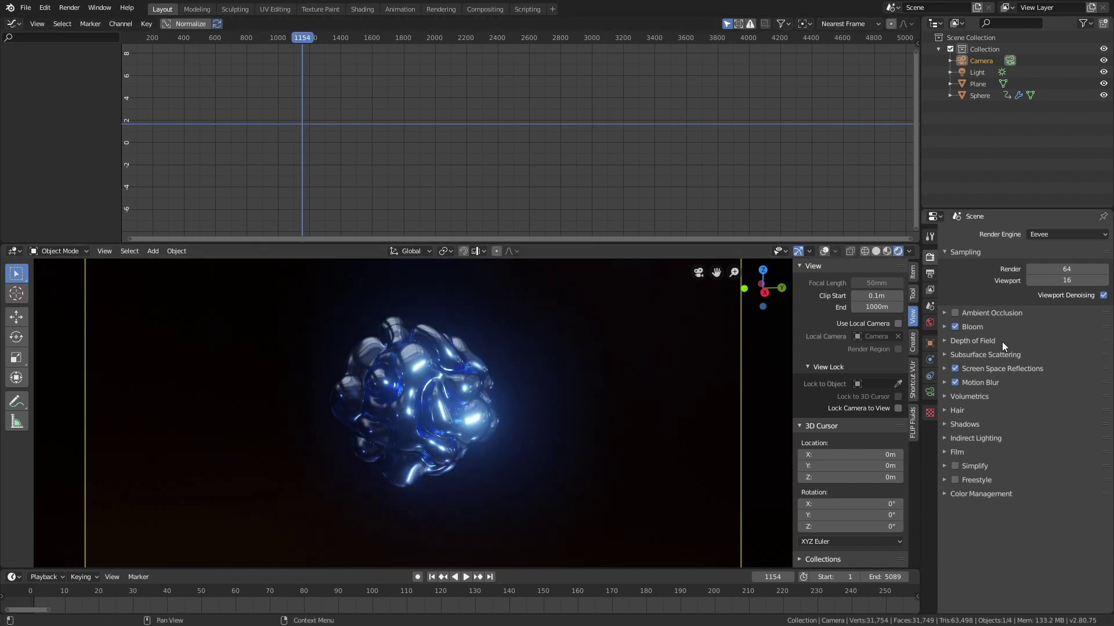
# - Lower the Bloom radius to 4.858 and scrub the animation to frame 3462 to inspect the glow
pyautogui.click(945, 326)
pyautogui.moveTo(1058, 369); pyautogui.dragTo(1042, 369)
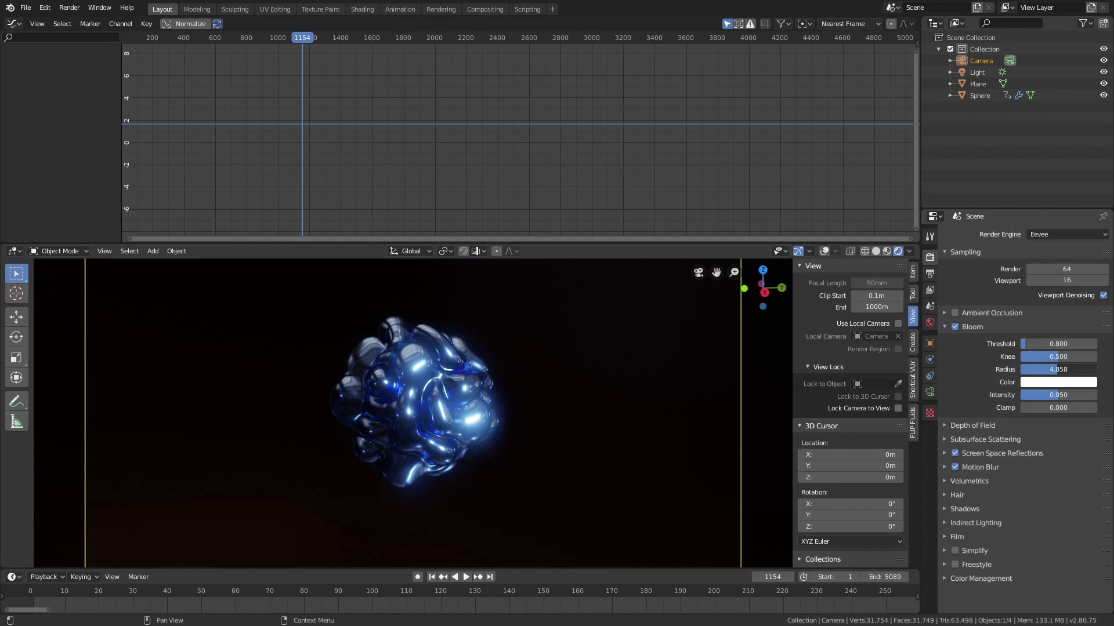
pyautogui.moveTo(368, 167); pyautogui.dragTo(665, 156)
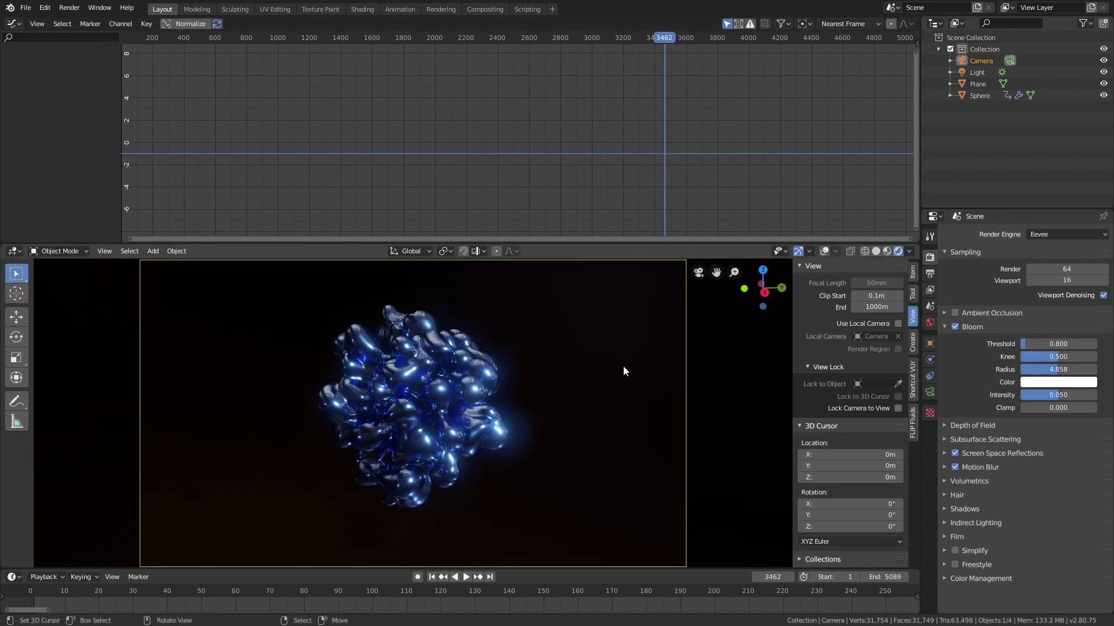
pyautogui.scroll(-2, 623, 365)
pyautogui.scroll(1, 593, 376)
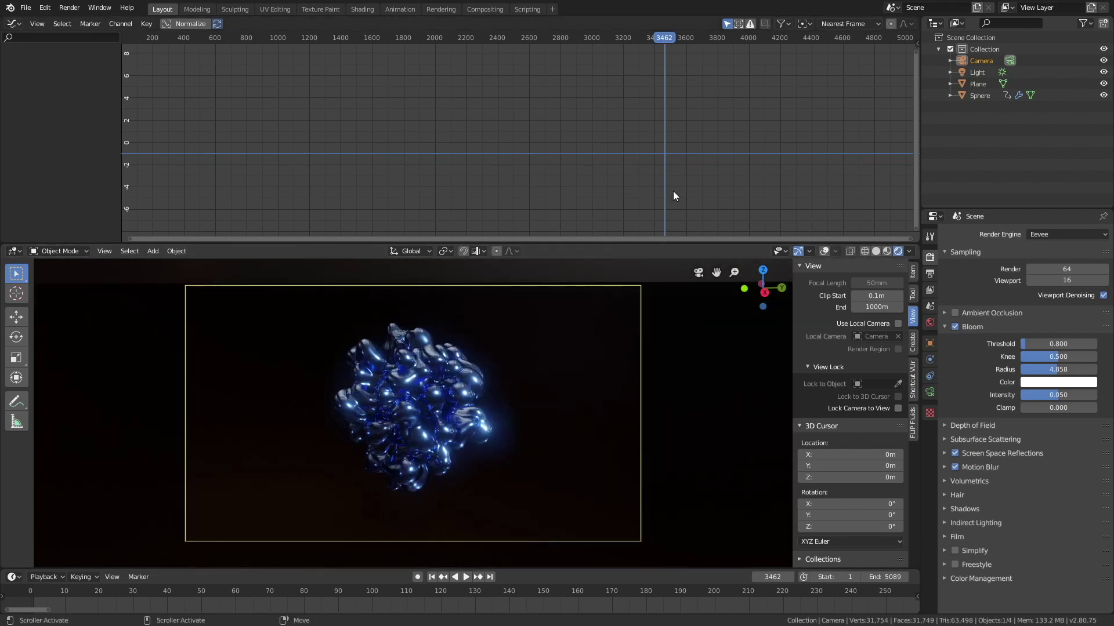
pyautogui.scroll(5, 455, 394)
pyautogui.scroll(-2, 451, 360)
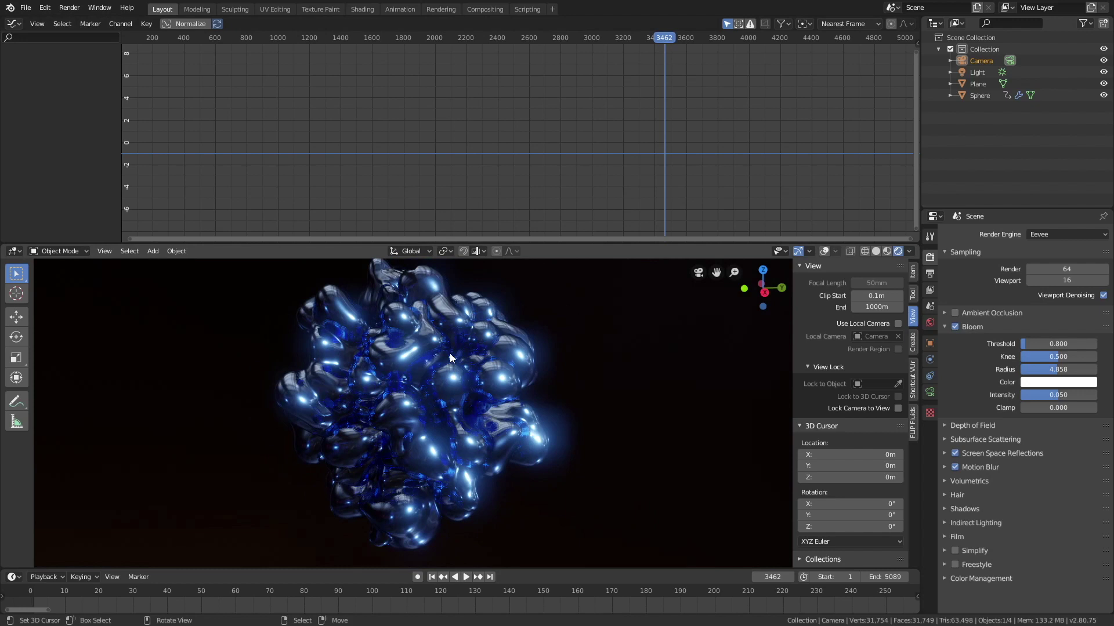
# - Select the sphere and make its Glossy BSDF color a more saturated blue
pyautogui.click(448, 348)
pyautogui.click(930, 441)
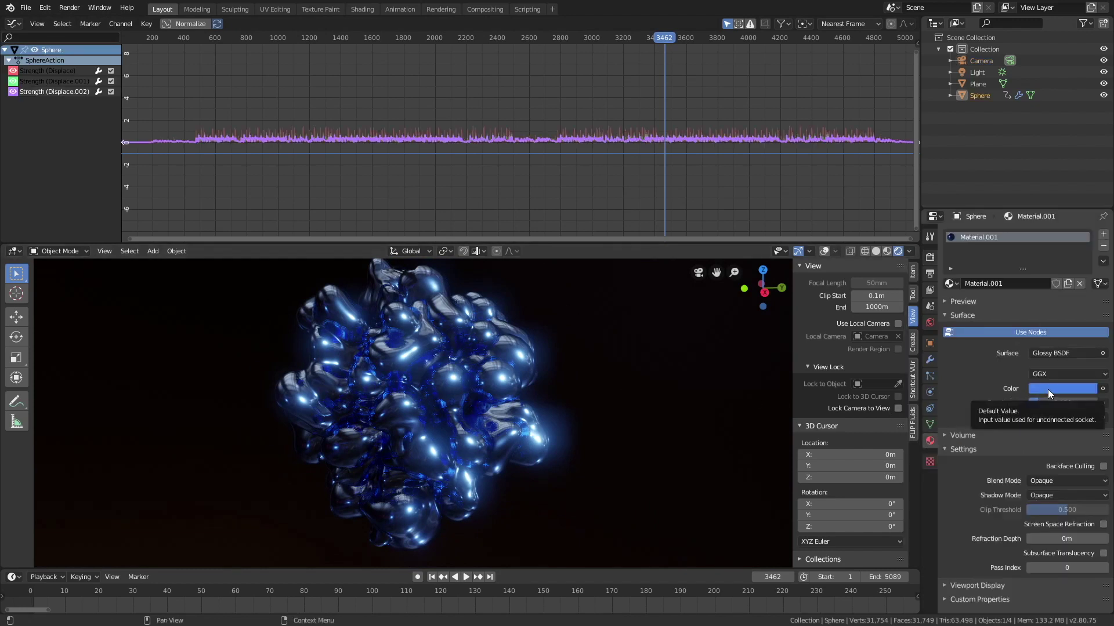
pyautogui.click(1049, 389)
pyautogui.moveTo(1047, 244); pyautogui.dragTo(1056, 237)
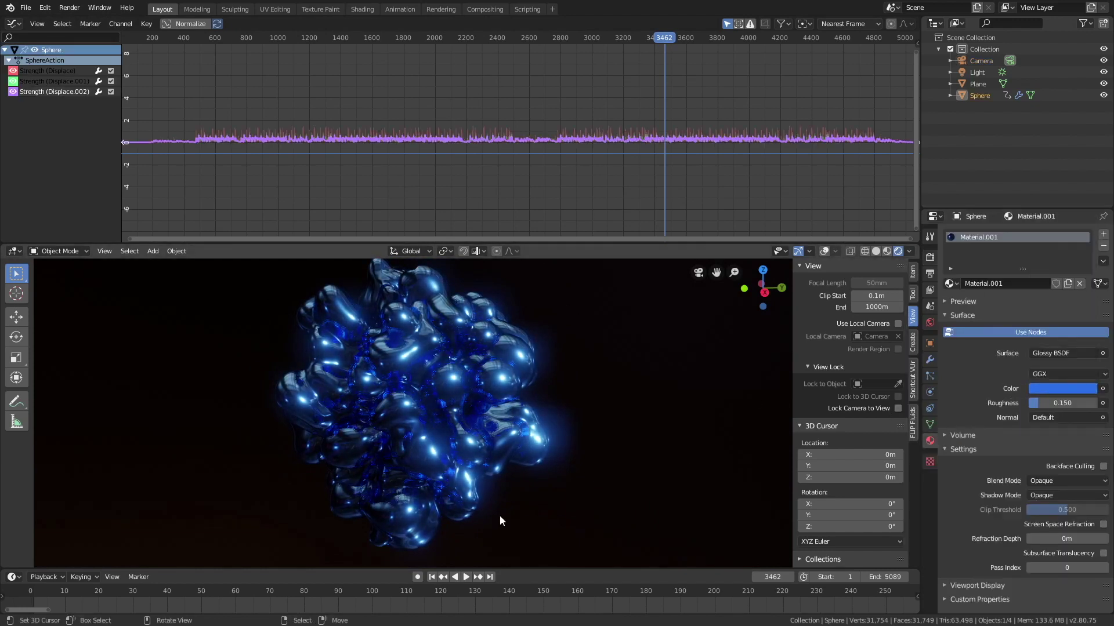
# - Select the floor plane, darken its Glossy BSDF color to a value of 0.2 and set its roughness to 0.108
pyautogui.scroll(-3, 497, 513)
pyautogui.click(549, 410)
pyautogui.moveTo(1030, 400); pyautogui.dragTo(1024, 400)
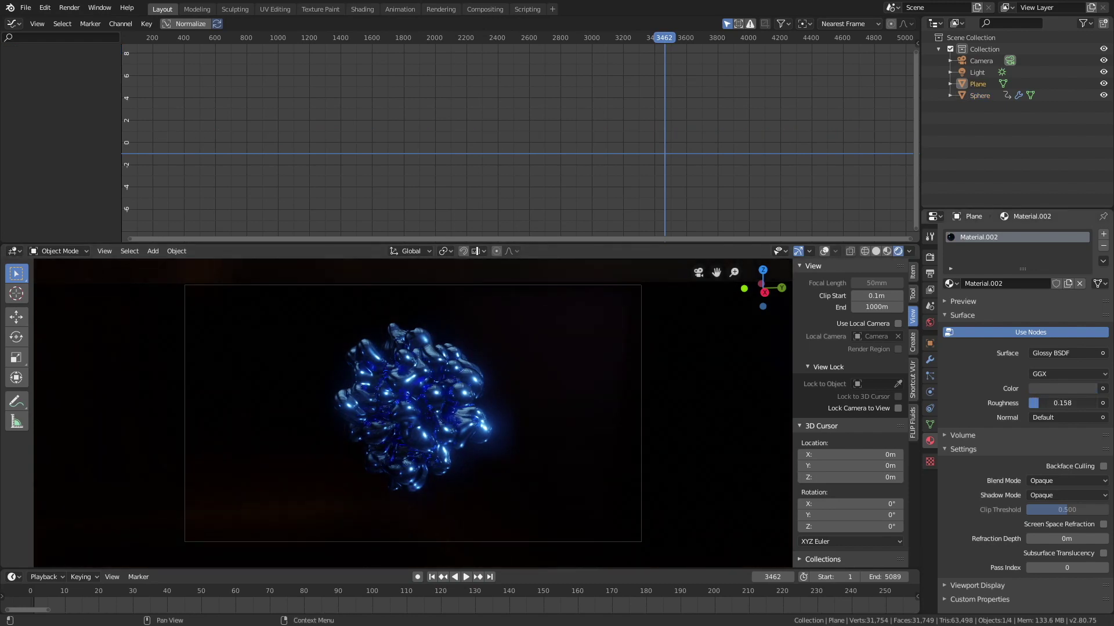
pyautogui.click(1061, 389)
pyautogui.moveTo(1050, 359); pyautogui.dragTo(1033, 360)
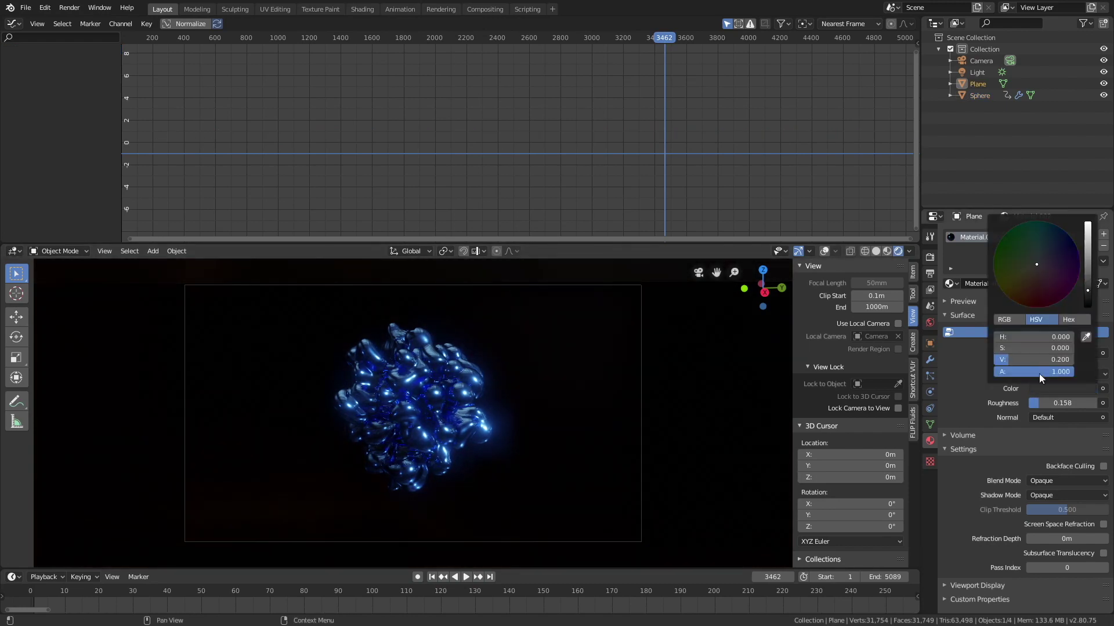
pyautogui.moveTo(1042, 403); pyautogui.dragTo(1036, 403)
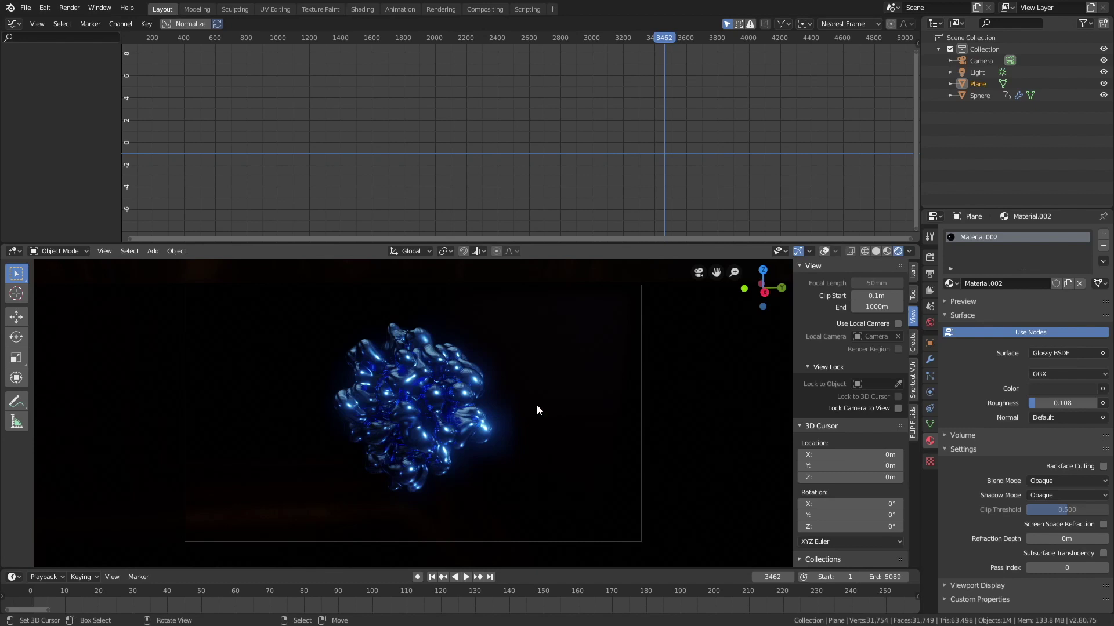
# - Set both the render and viewport sampling to 100 samples
pyautogui.click(929, 258)
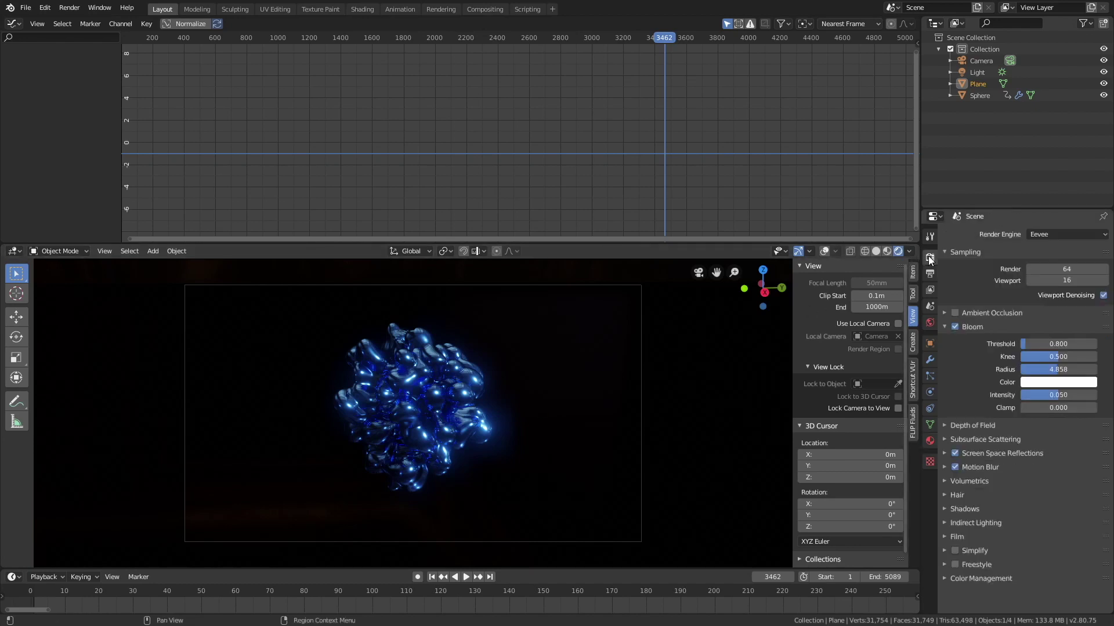
pyautogui.hotkey('ctrl', 'c')
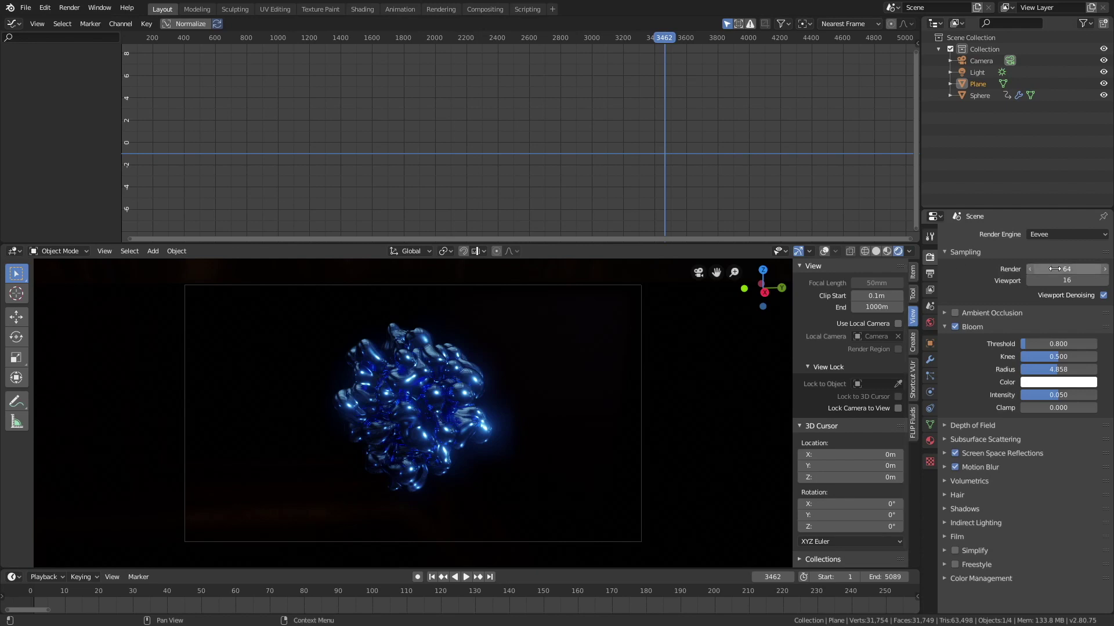
pyautogui.hotkey('ctrl', 'v')
pyautogui.click(1057, 267)
pyautogui.write('100')
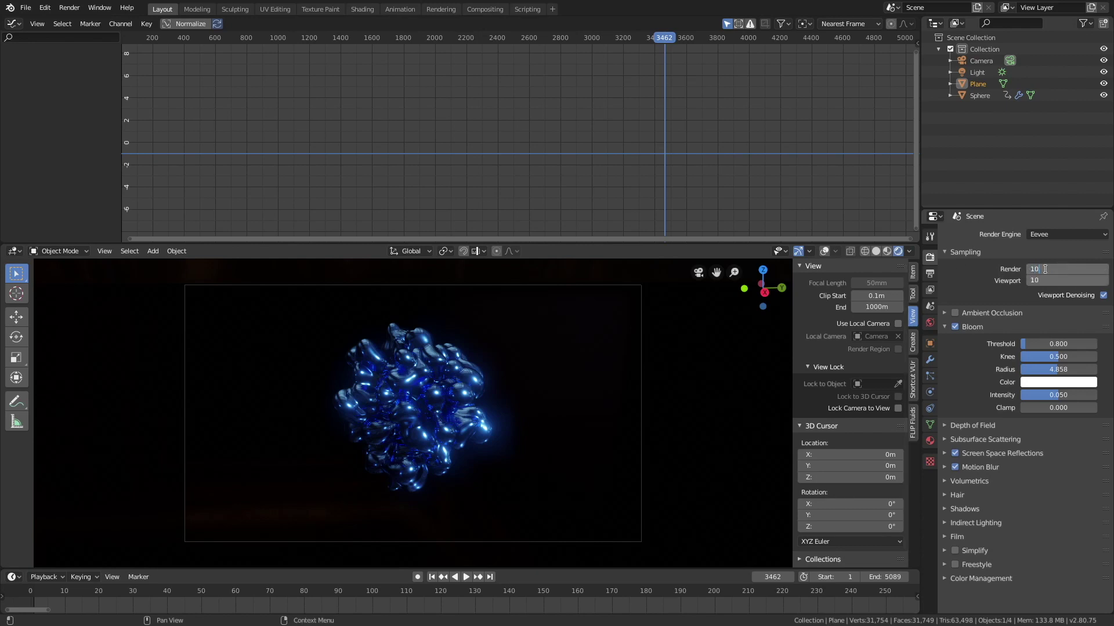
pyautogui.press('Return')
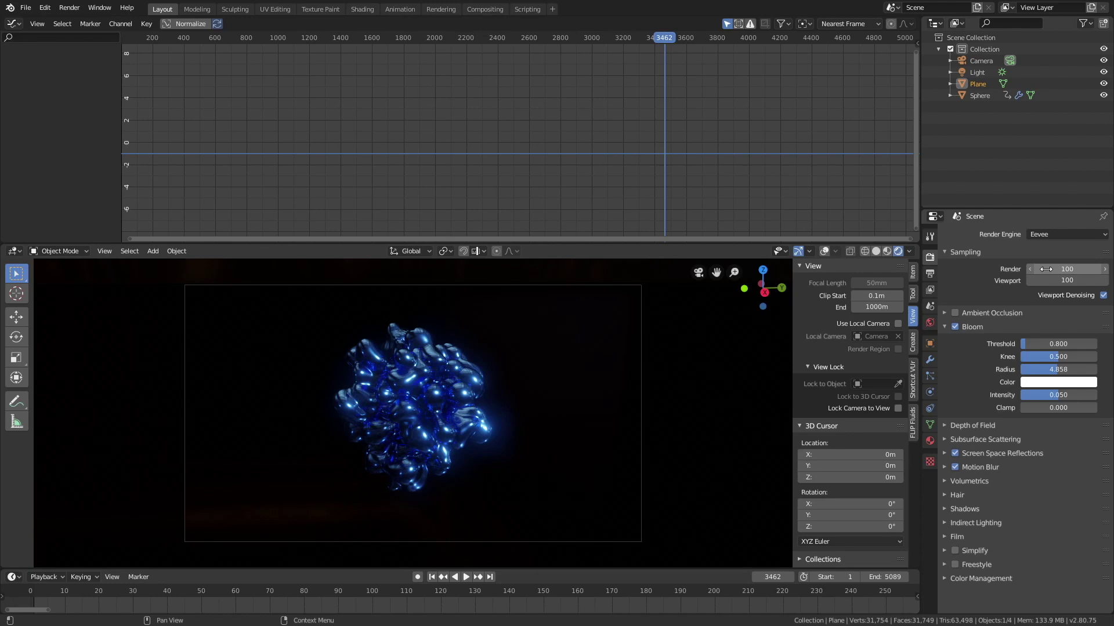
# - Change the output frame rate to 30 fps
pyautogui.click(930, 273)
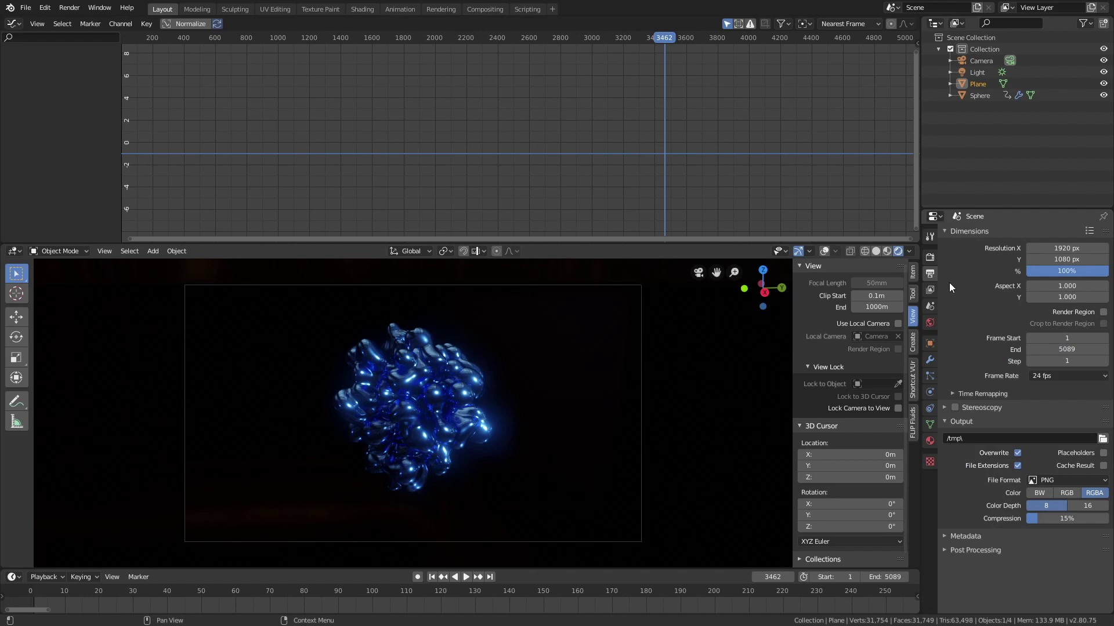
pyautogui.click(1042, 377)
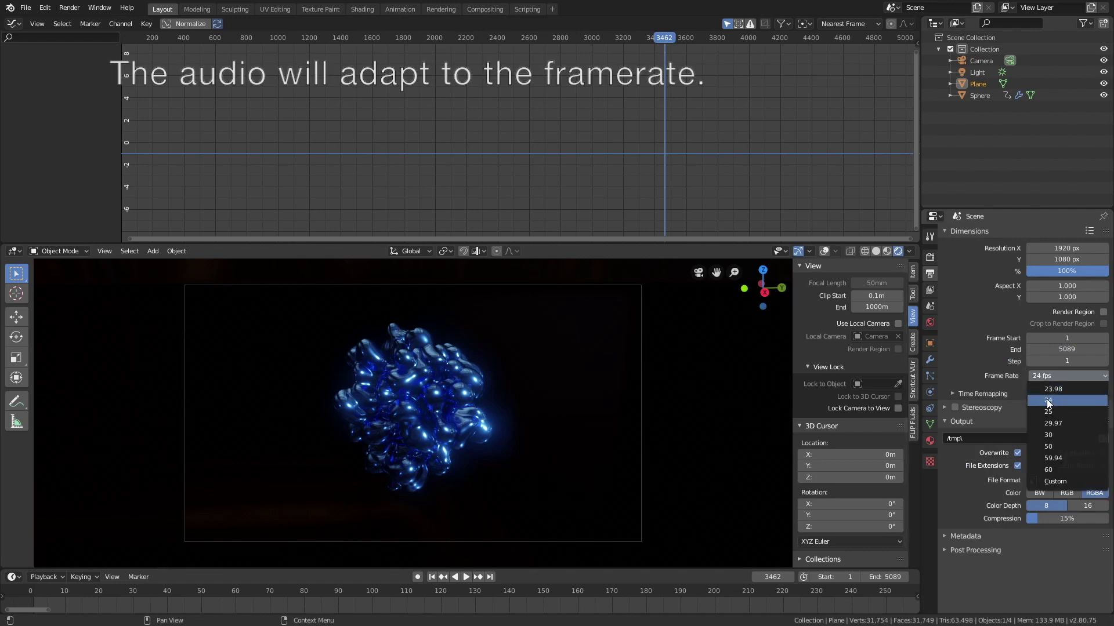
pyautogui.click(1057, 435)
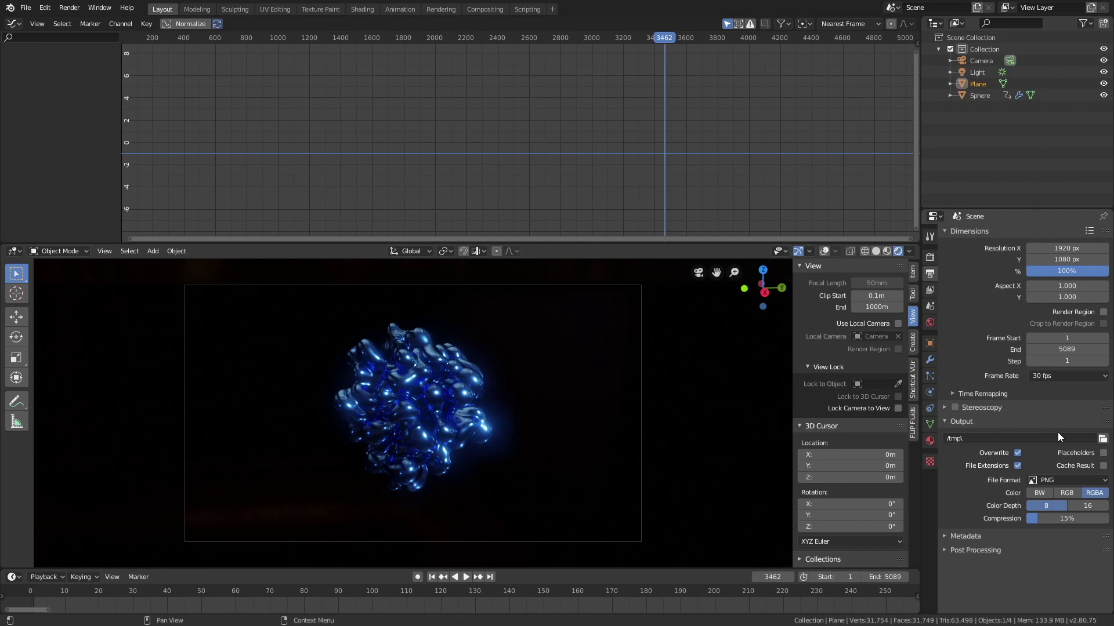
# - Browse for the render output location and create a folder named "Final displace viz" in E:\tmp
pyautogui.click(1102, 439)
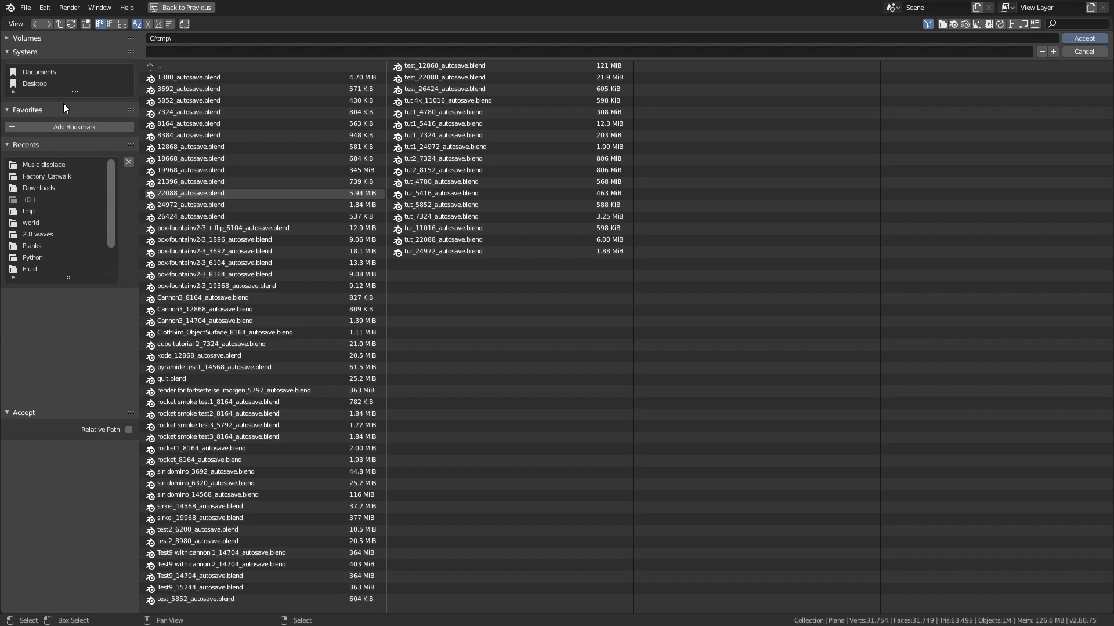
pyautogui.click(28, 211)
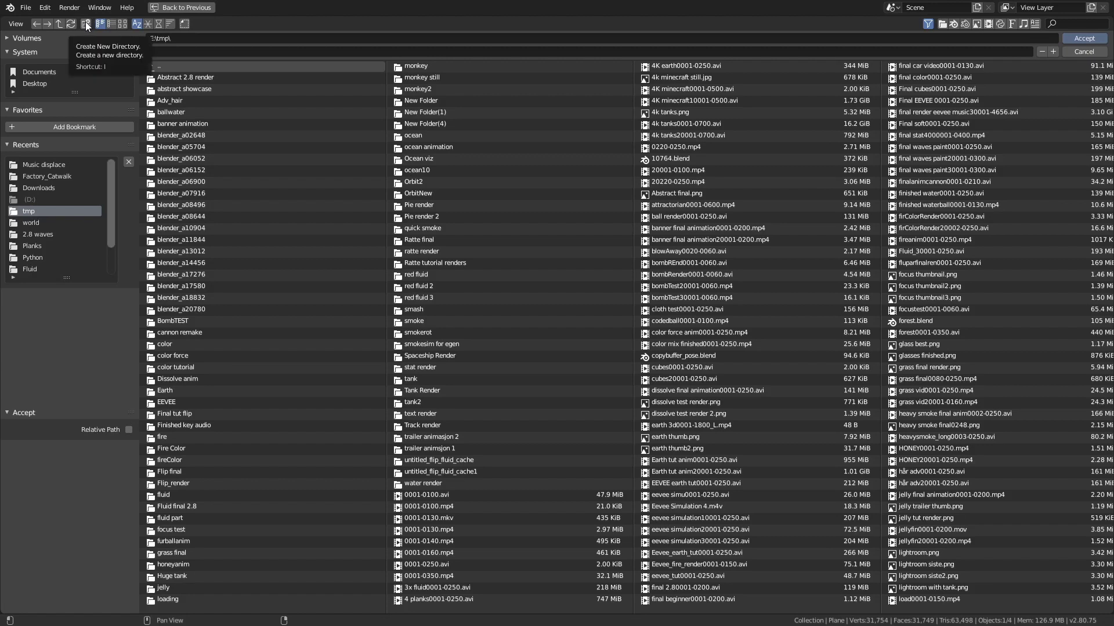
pyautogui.click(85, 23)
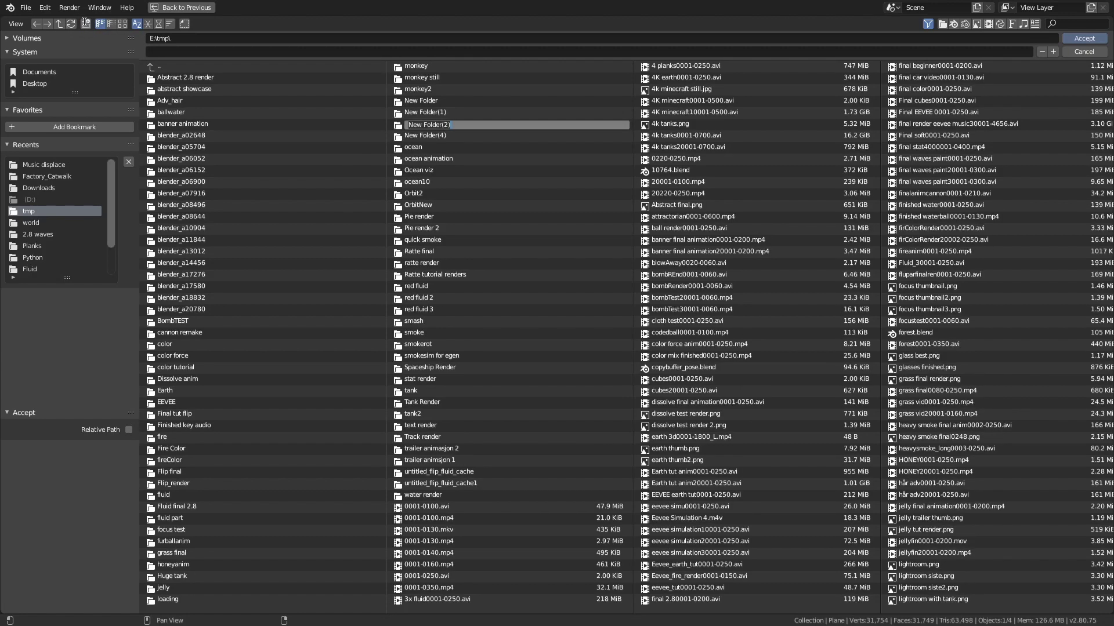
pyautogui.write('Final displa')
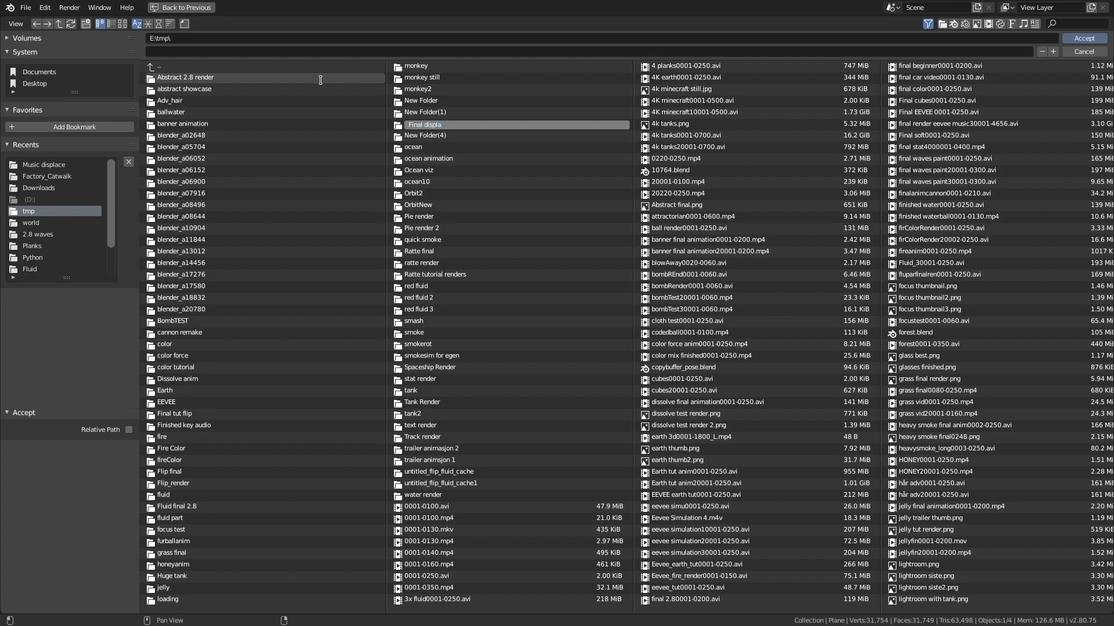
pyautogui.write('ce viz')
pyautogui.press('Return')
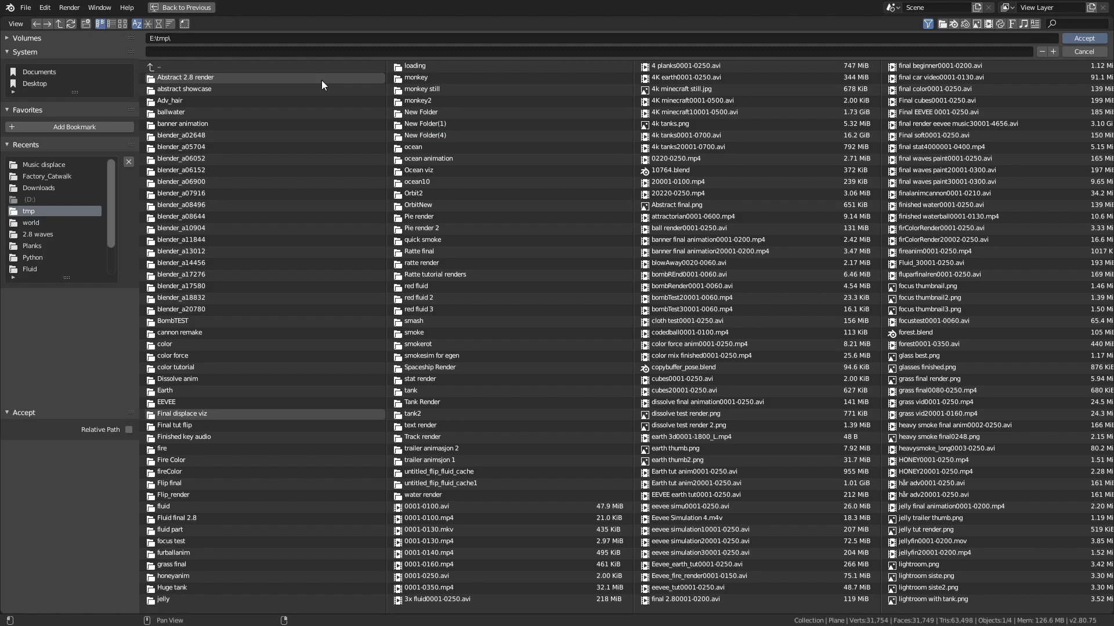
# - Set the render output to the file name "tut" inside the "Final displace viz" folder
pyautogui.click(260, 414)
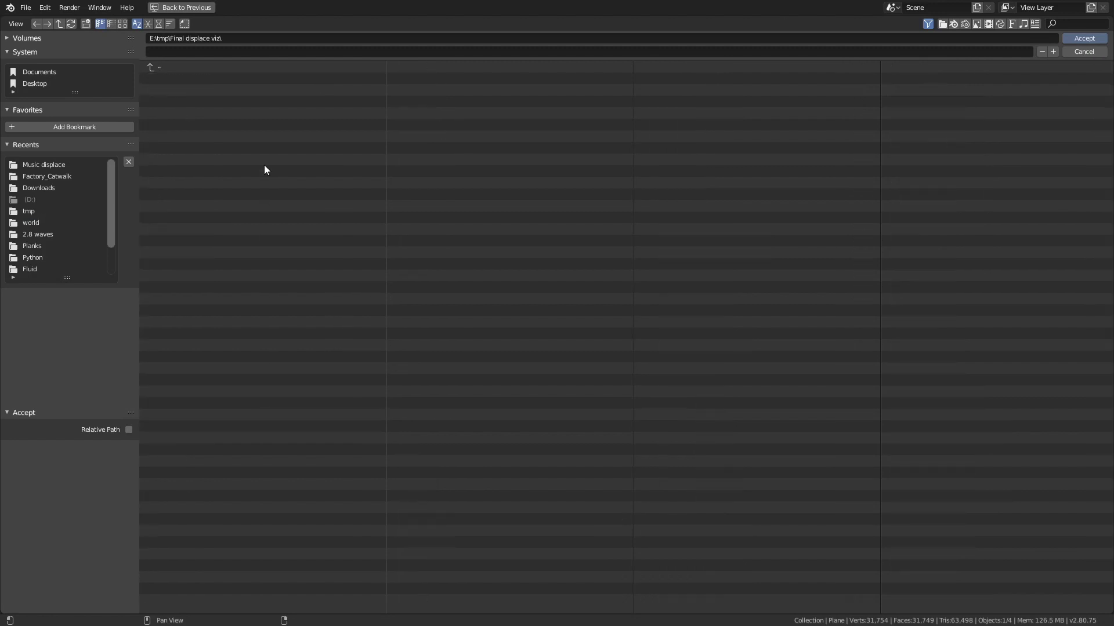
pyautogui.click(219, 50)
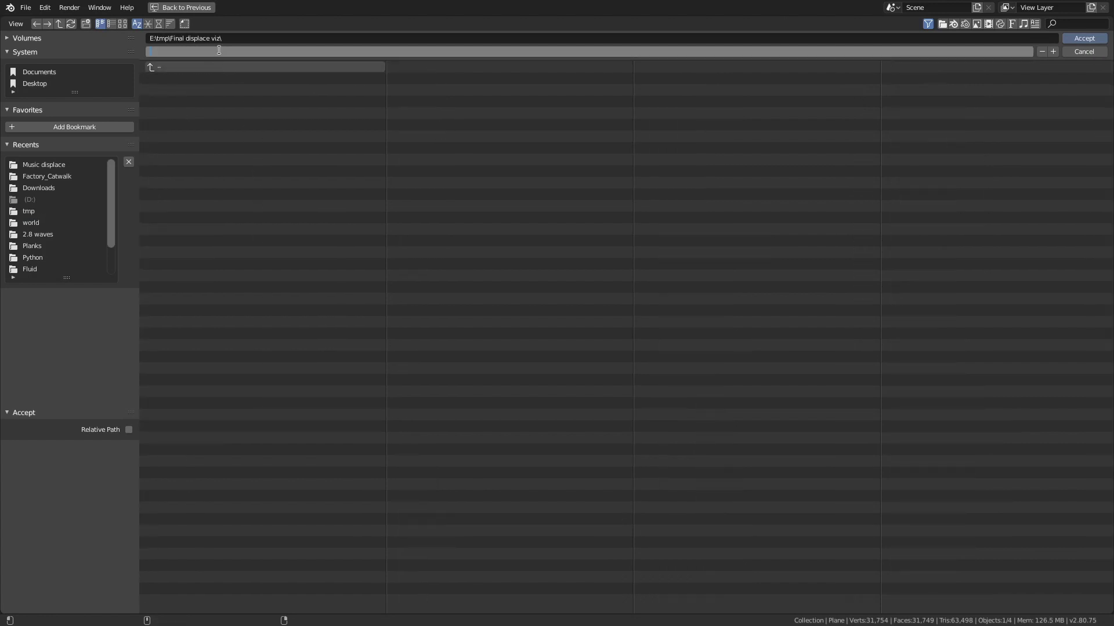
pyautogui.write('tut')
pyautogui.press('Return')
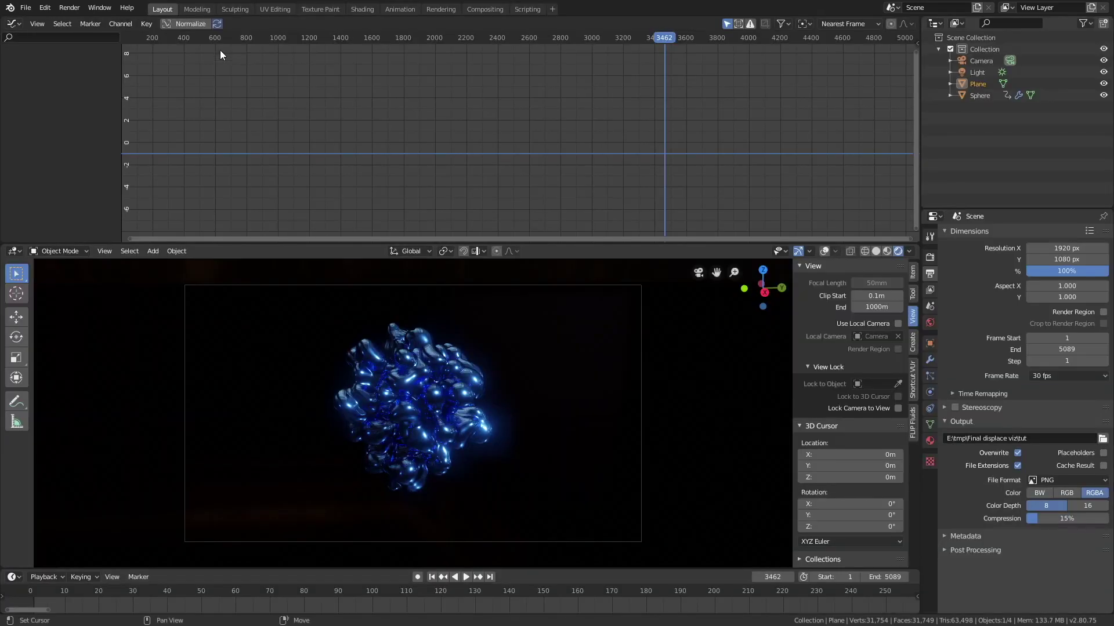
# - Save the project file using Save As
pyautogui.click(26, 8)
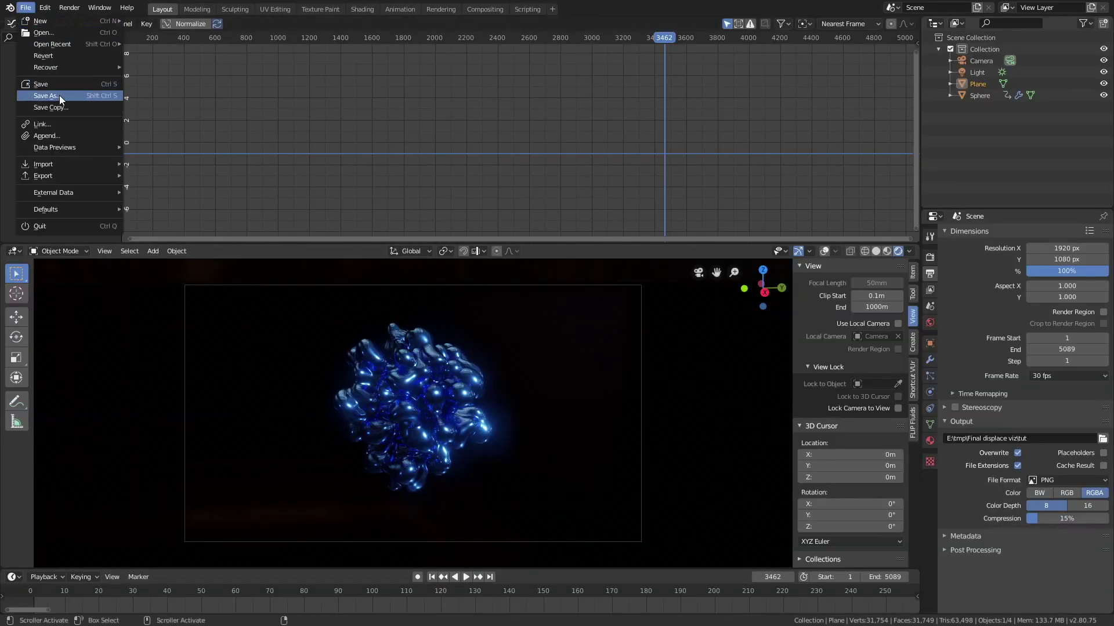
pyautogui.click(40, 96)
pyautogui.click(1050, 39)
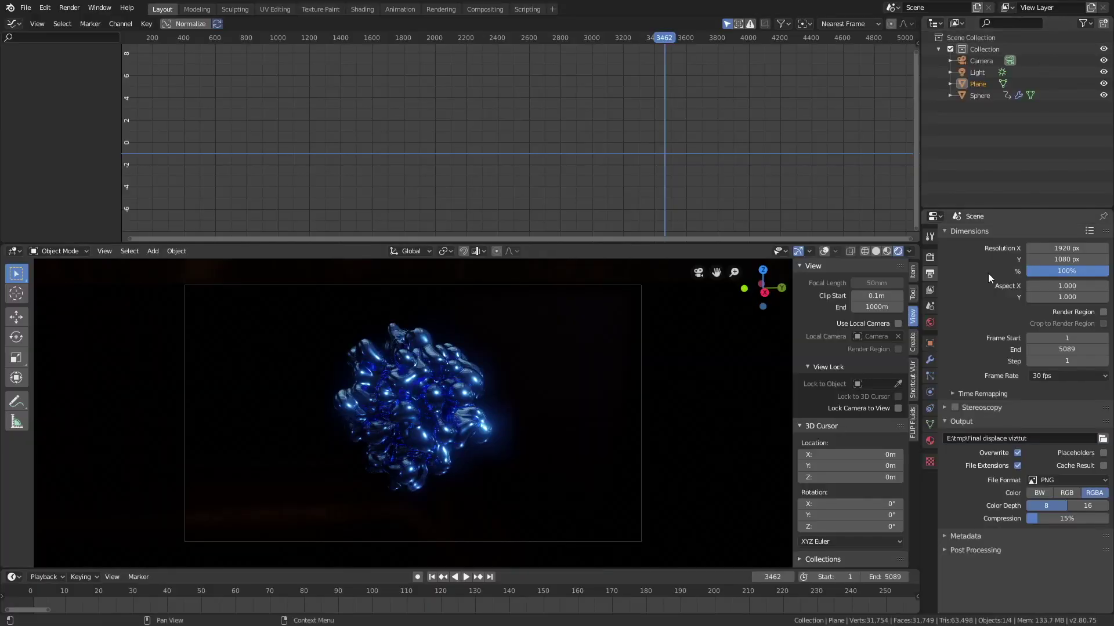
# - Inspect the sphere's glow in the camera view and move the animation to frame 2733
pyautogui.scroll(2, 513, 427)
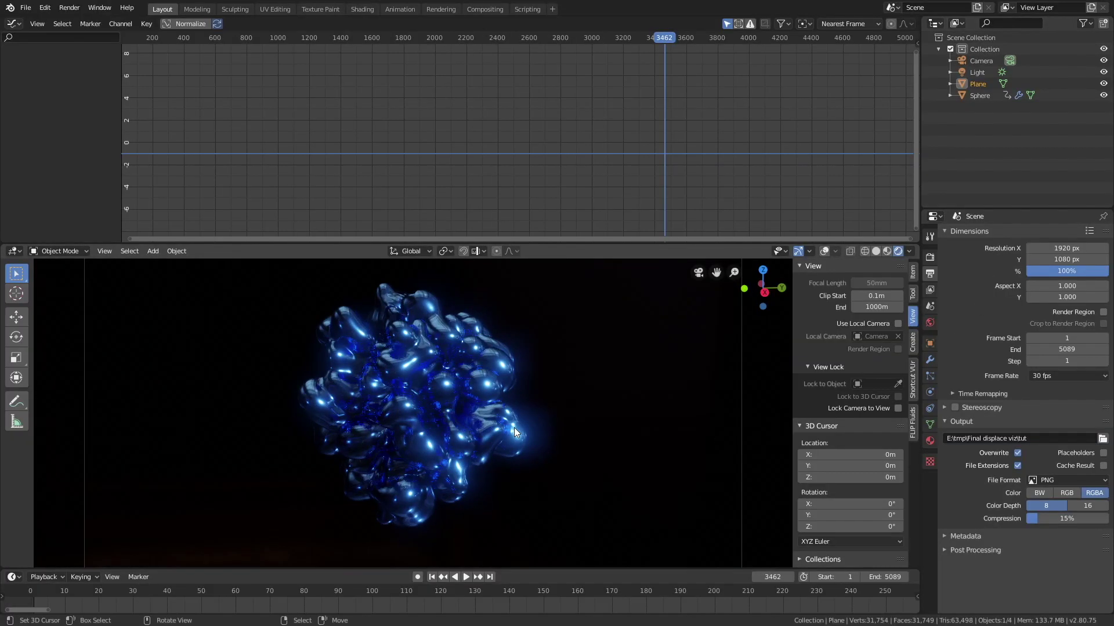
pyautogui.scroll(-3, 514, 427)
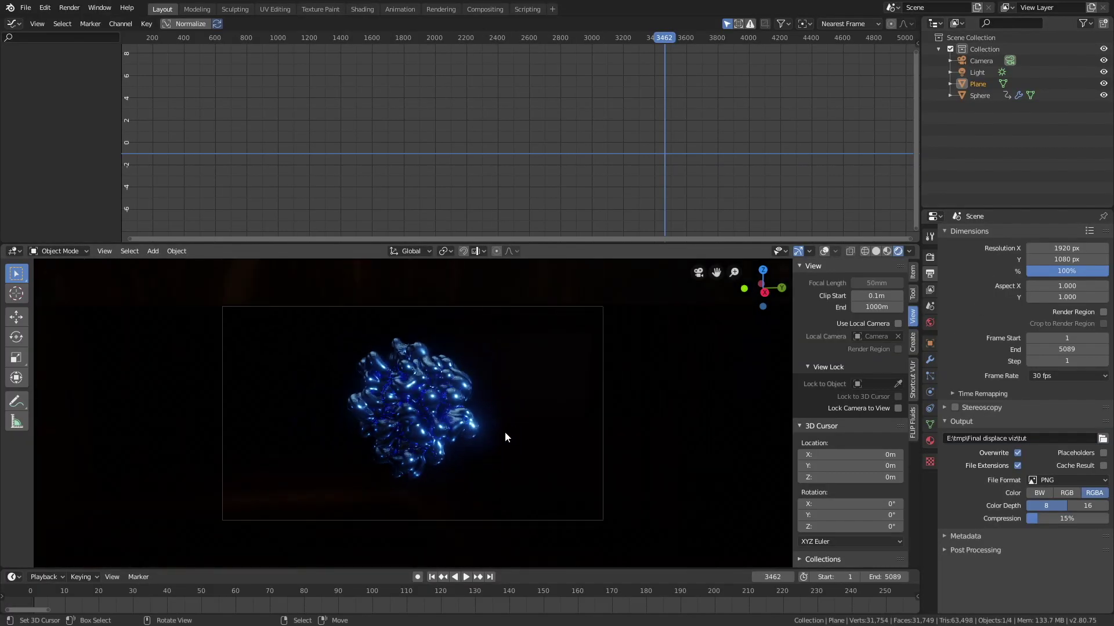
pyautogui.click(550, 142)
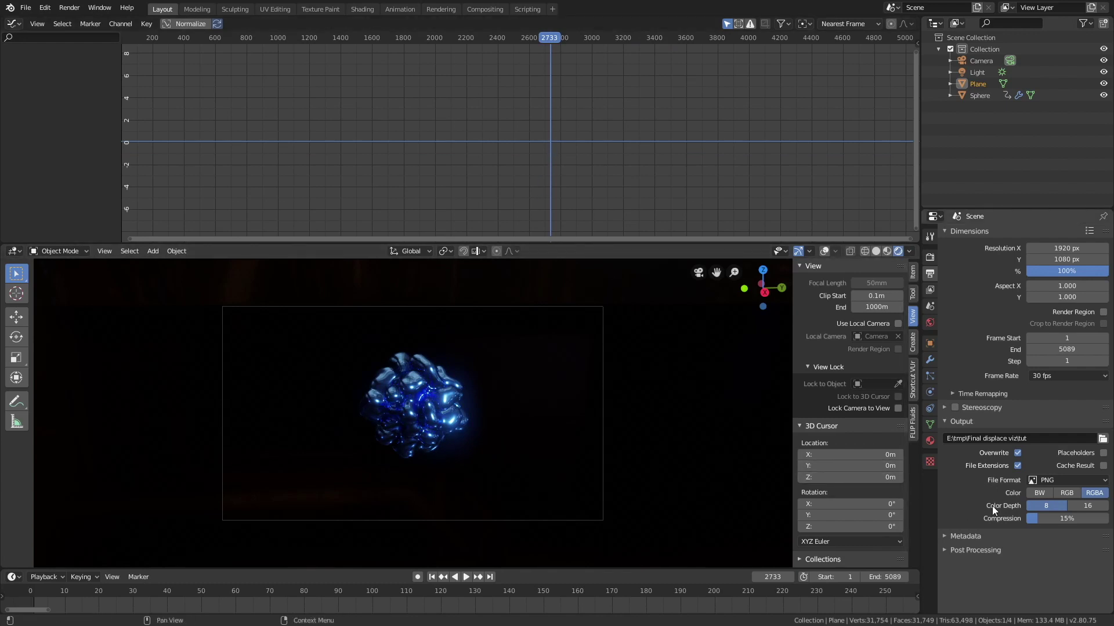
# - Try FFmpeg video as the output file format and look through its encoding settings for container, video and audio
pyautogui.click(1049, 479)
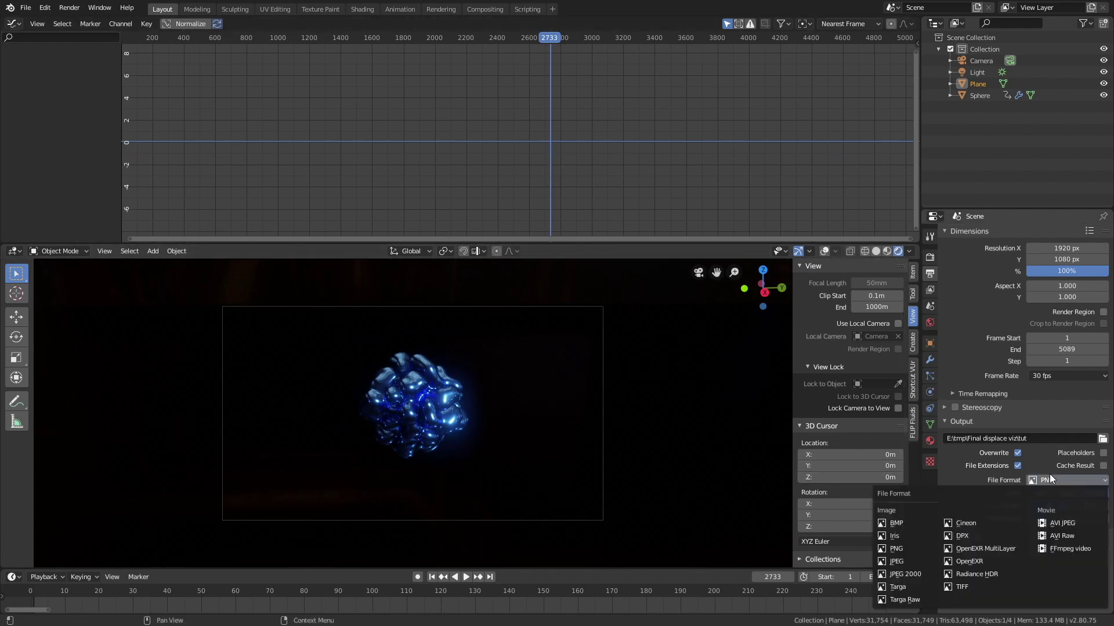
pyautogui.click(1067, 549)
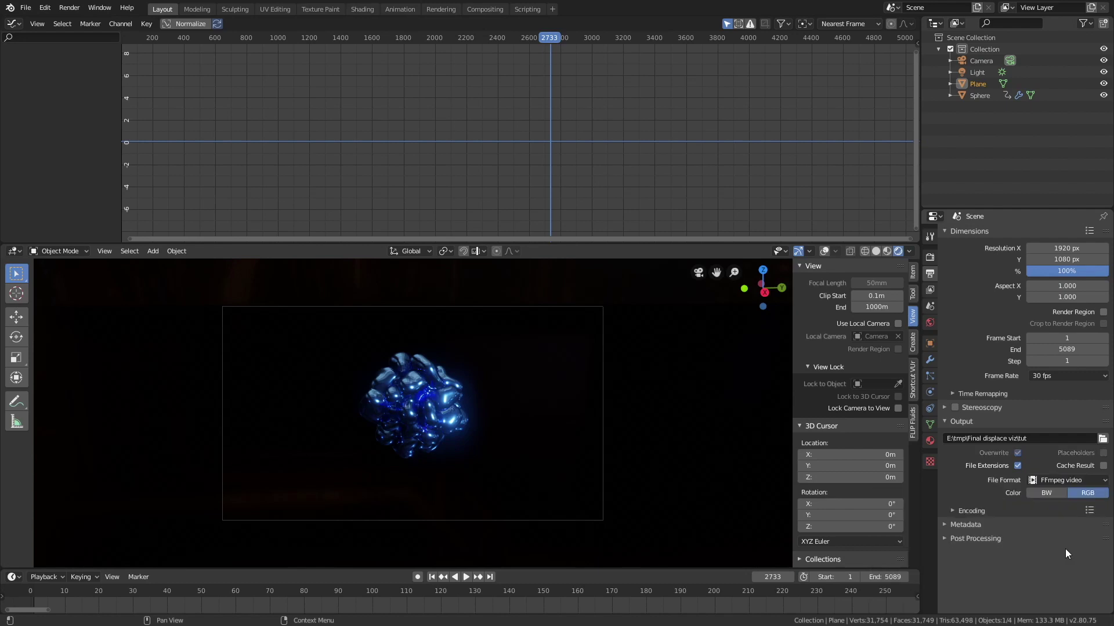
pyautogui.click(984, 508)
pyautogui.scroll(-4, 994, 522)
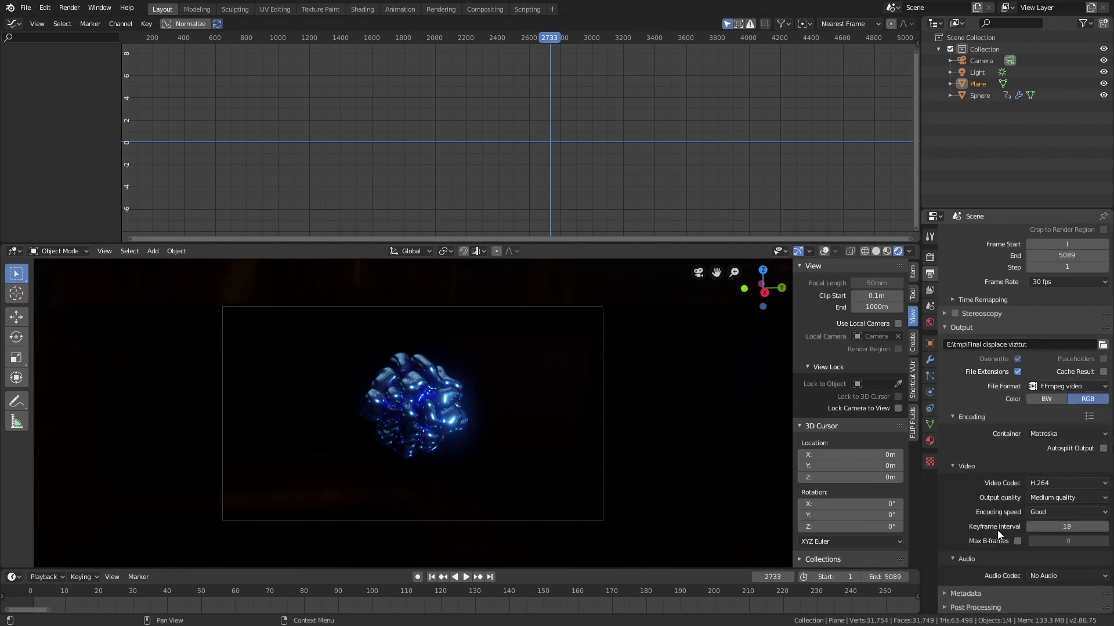
pyautogui.click(1045, 574)
pyautogui.click(966, 464)
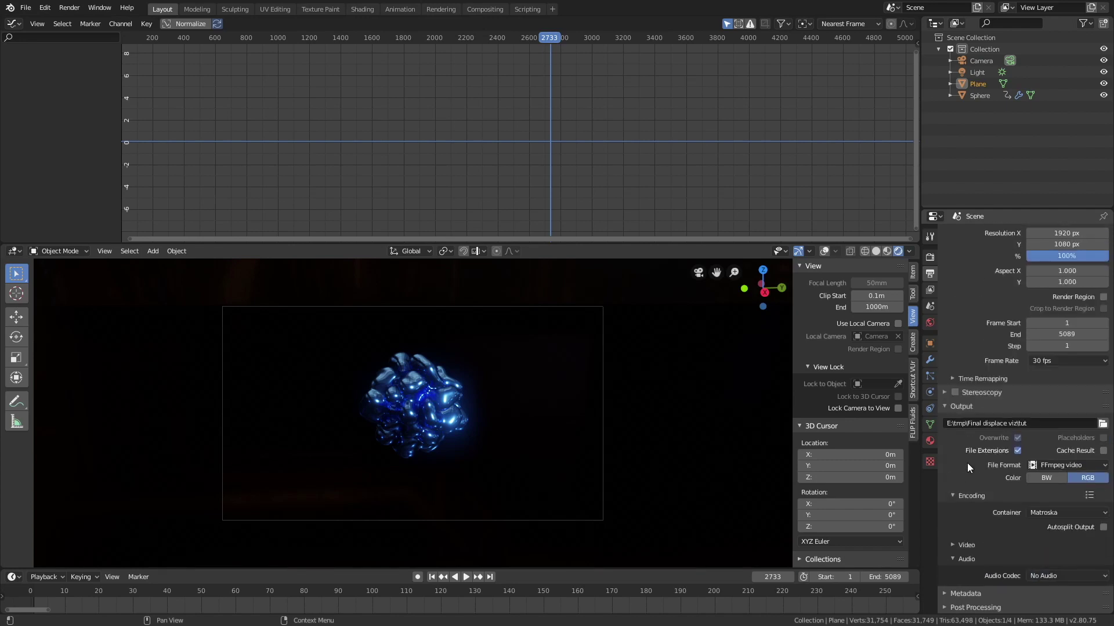
pyautogui.click(977, 497)
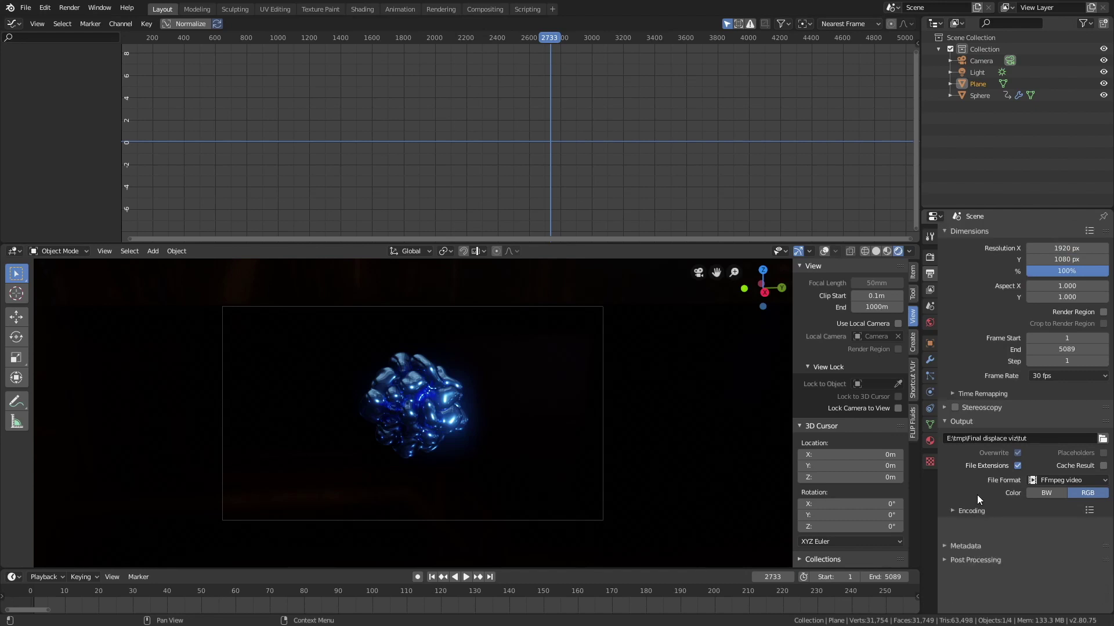
# - Set the output file format to PNG so the animation renders as an image sequence
pyautogui.click(1066, 480)
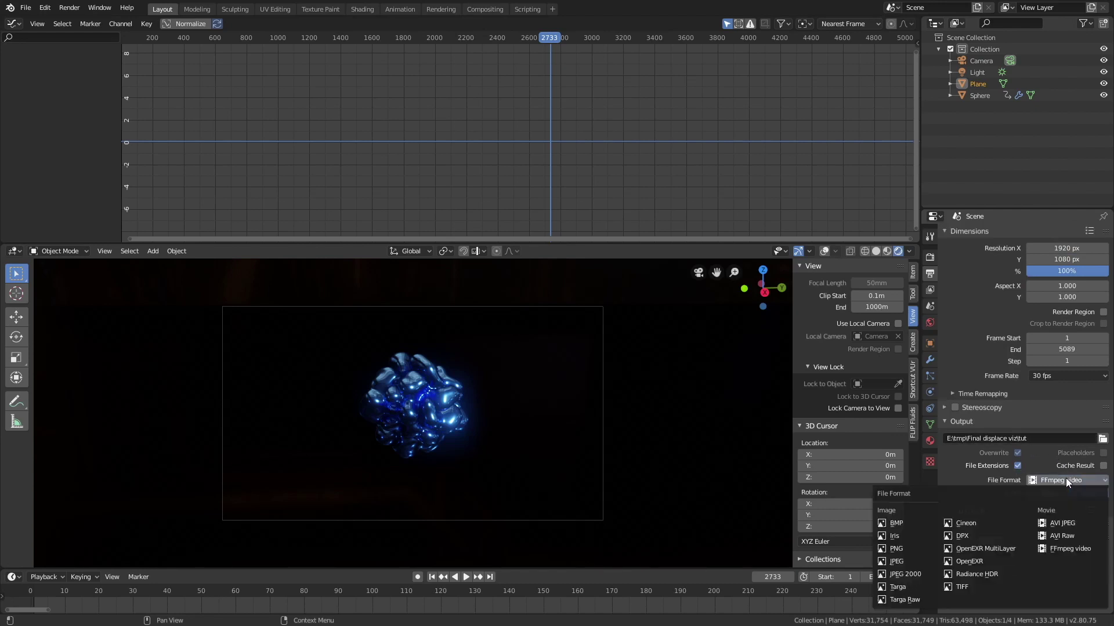
pyautogui.click(909, 550)
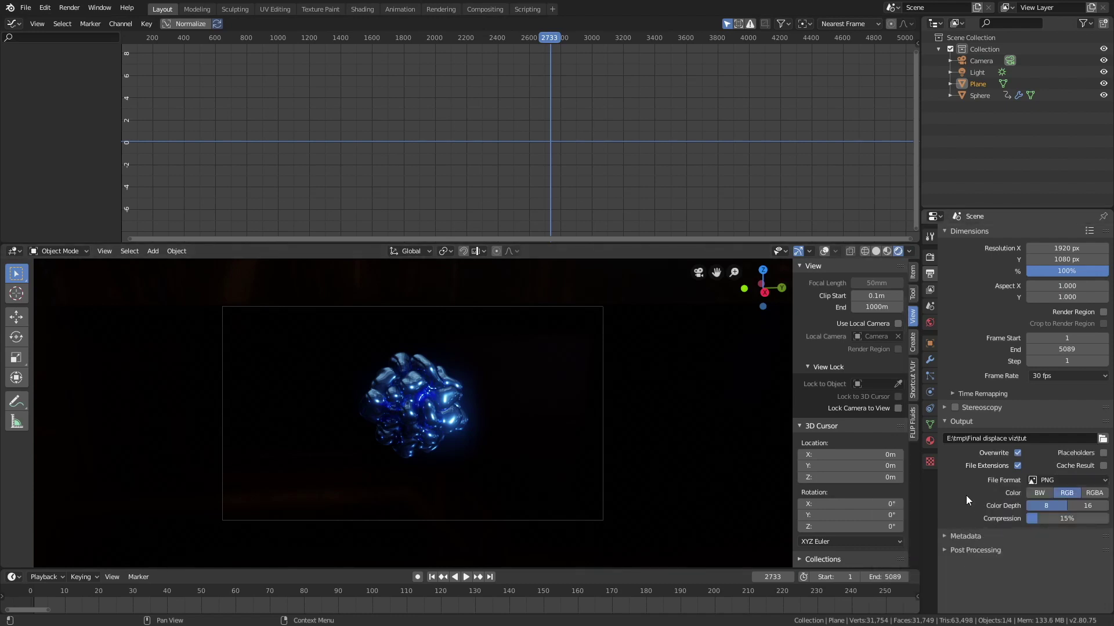
# - Bring up the render commands and view the display mode options
pyautogui.click(68, 10)
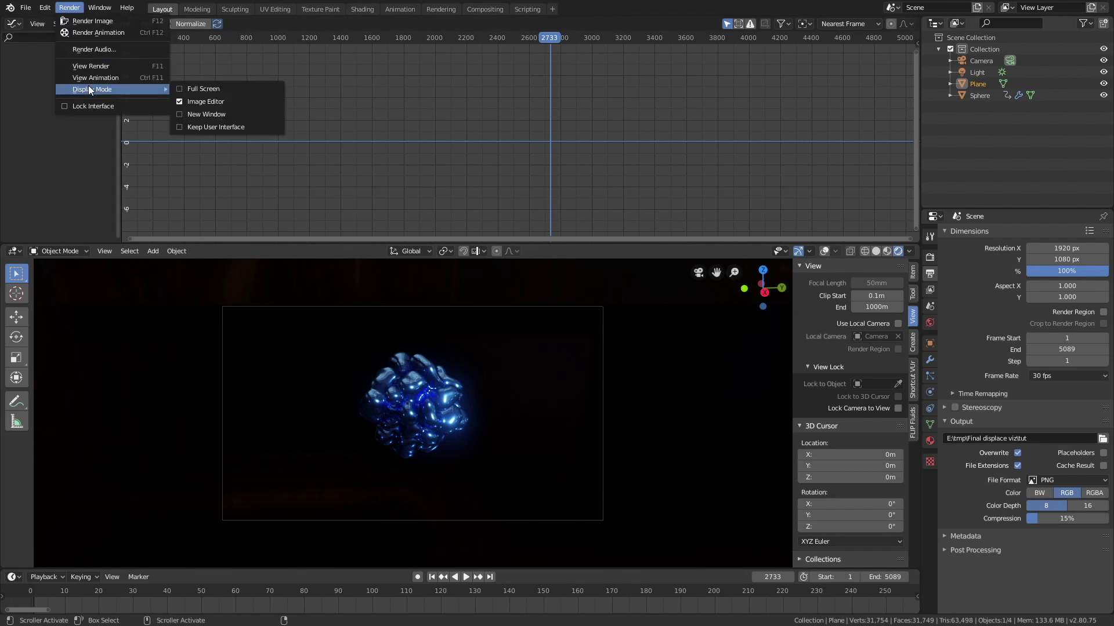